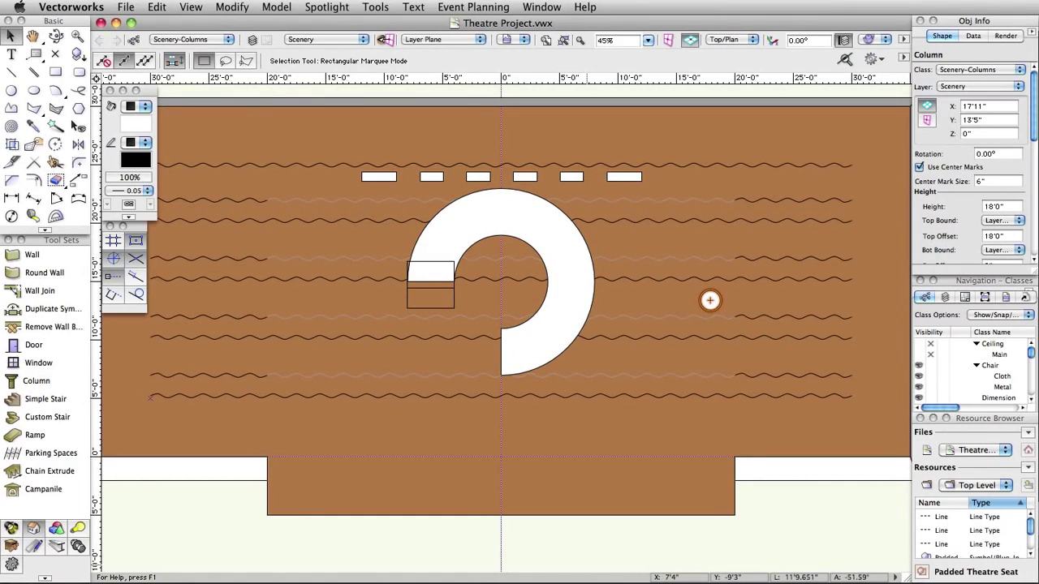
- Move the Resource Browser palette over the upper part of the drawing and enlarge it
click(975, 422)
mouse_move(976, 422)
mouse_down()
mouse_move(607, 98)
mouse_move(669, 81)
mouse_up()
drag(727, 241, 829, 250)
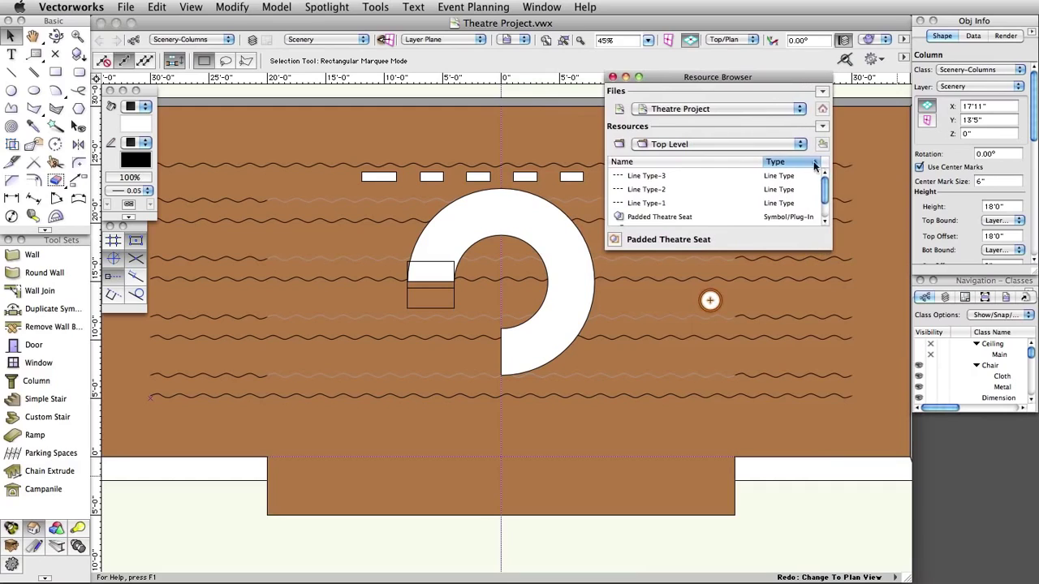
- Load Lighting Positions Imp.vwx from the Objects-Entertainment folder of the Vectorworks Libraries into the Resource Browser
click(798, 110)
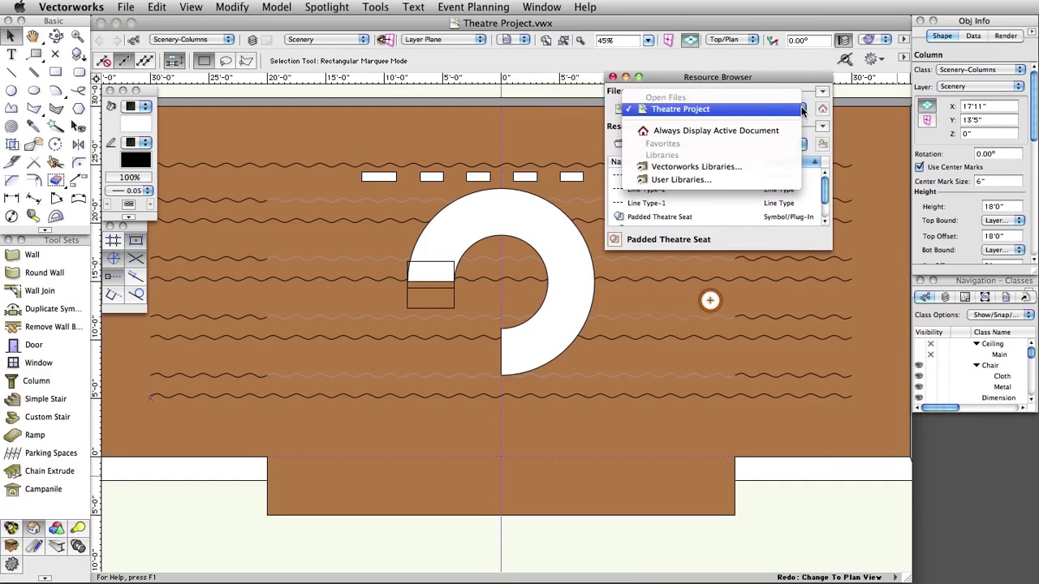
click(785, 165)
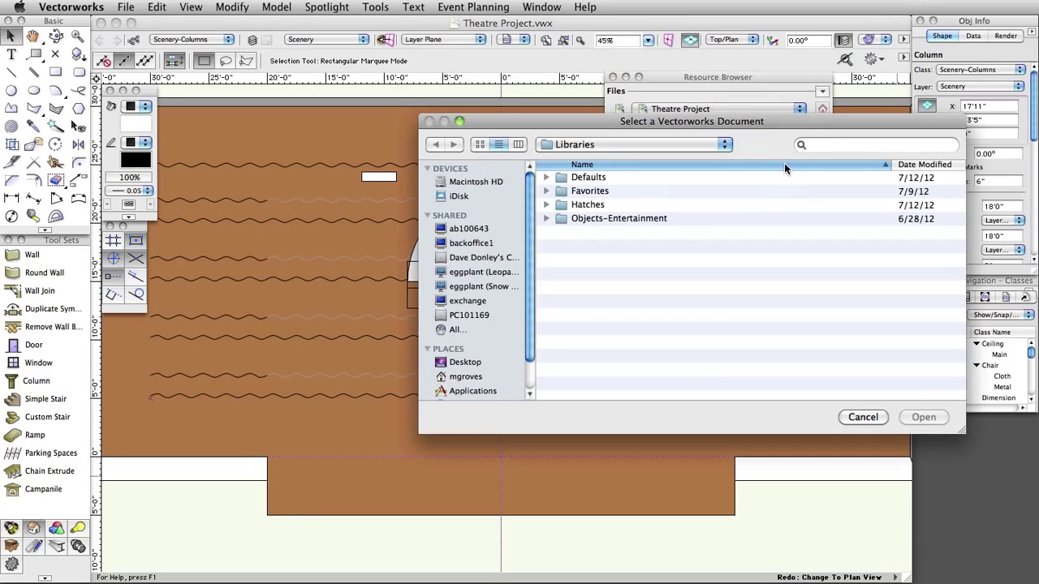
click(560, 218)
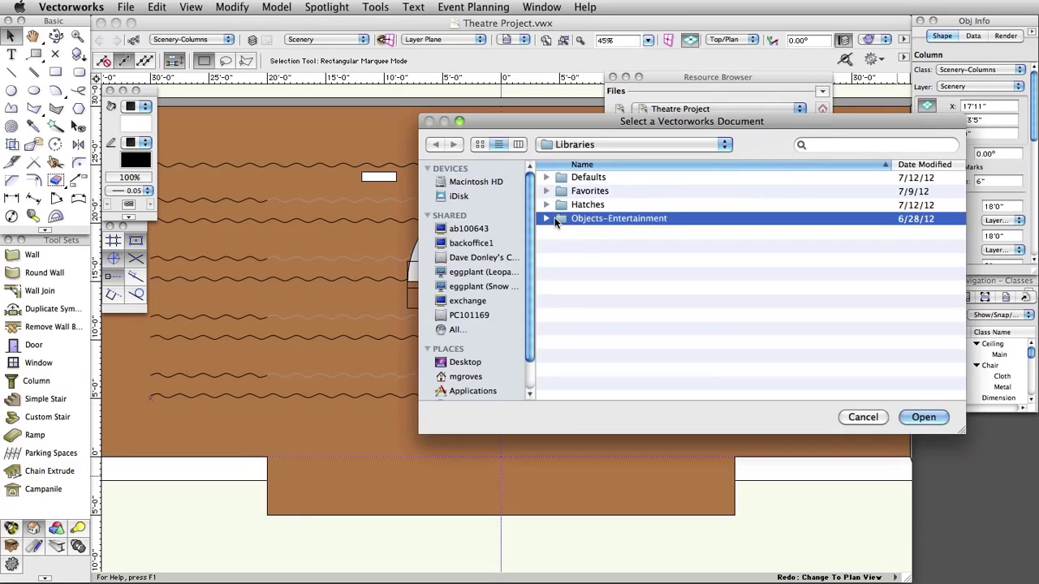
double_click(560, 219)
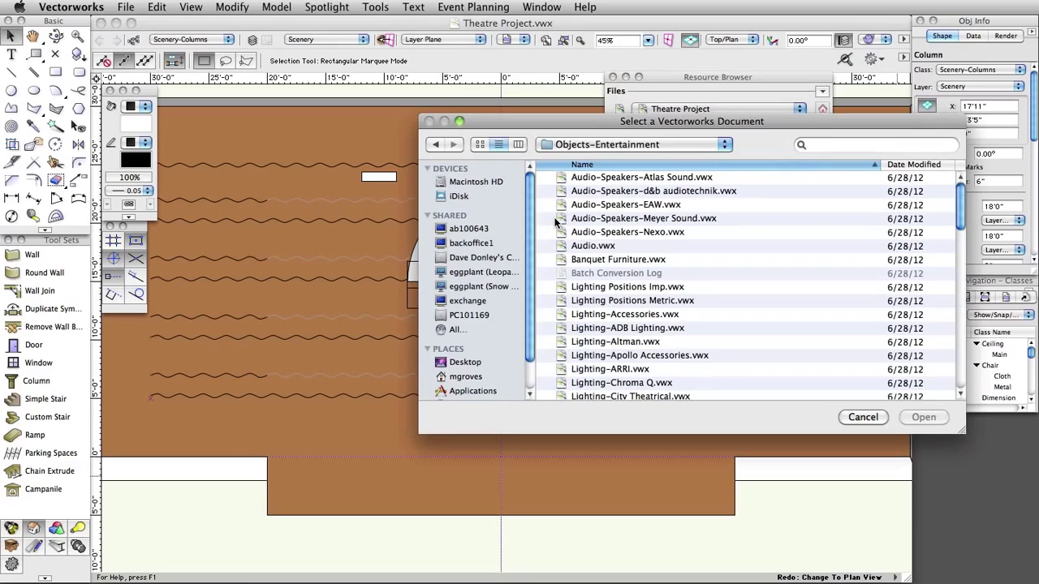
scroll(706, 285, down, 3)
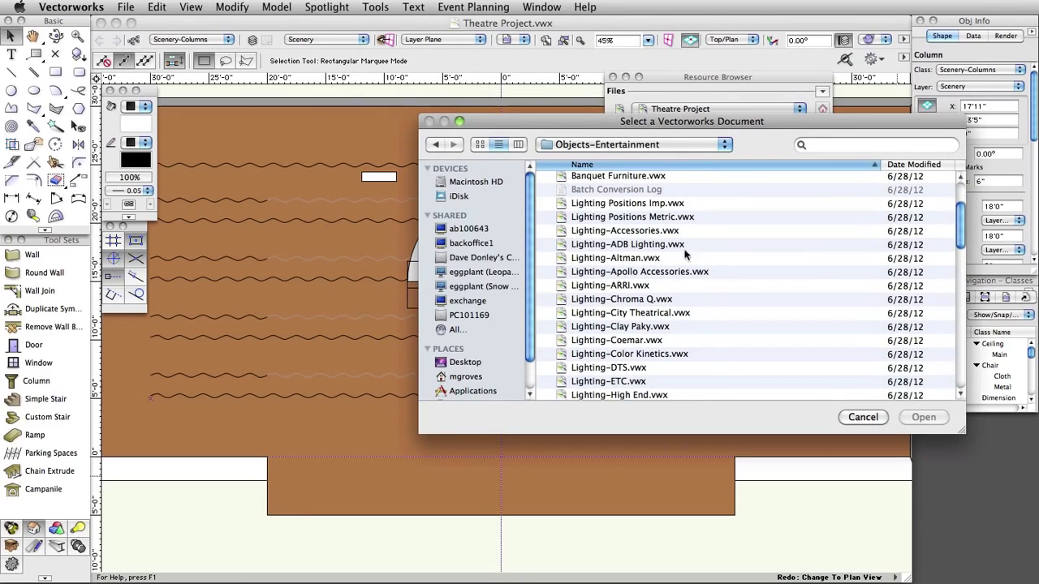
click(649, 203)
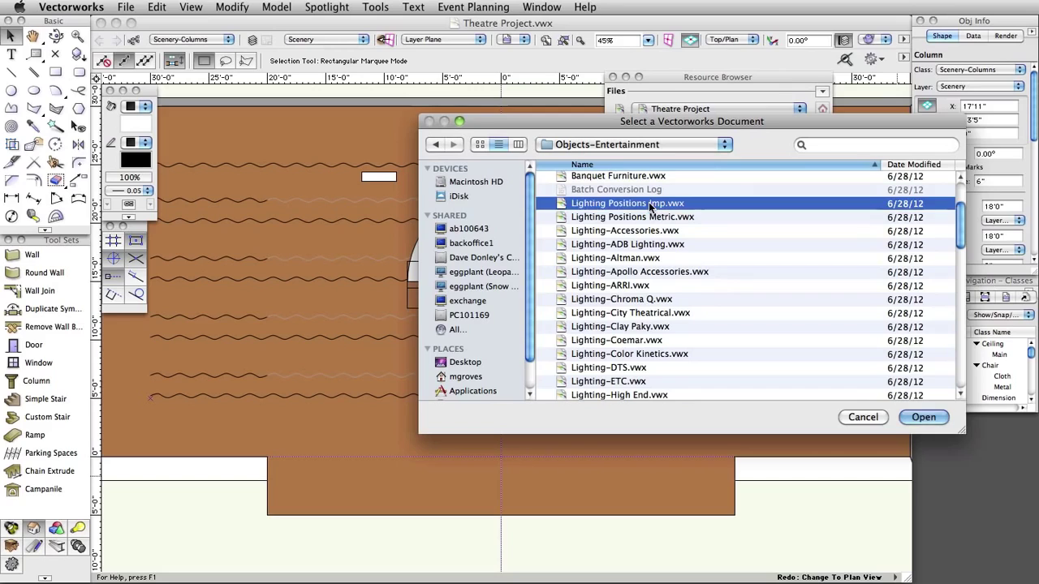
click(922, 417)
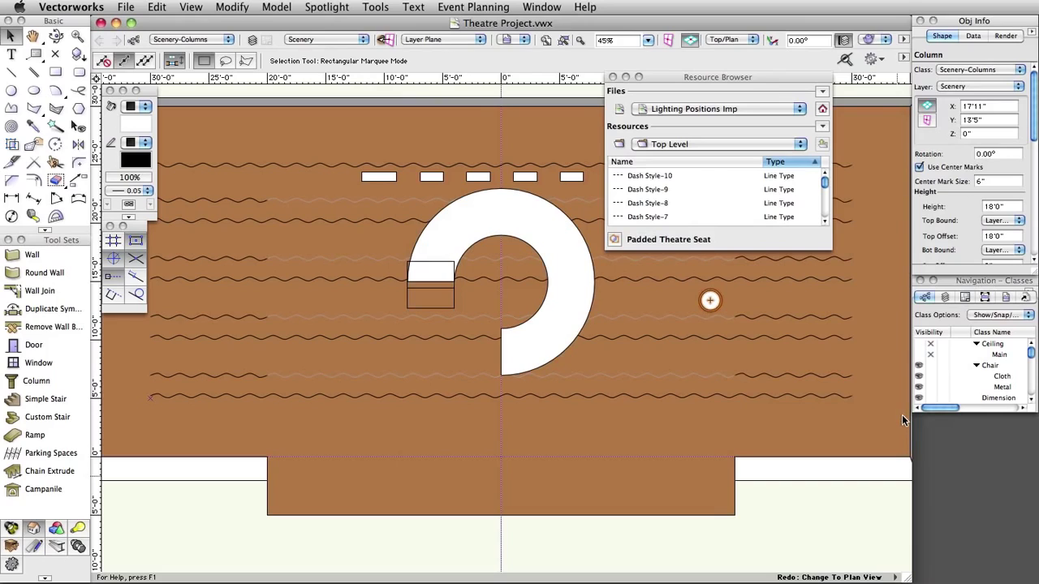
- Switch the Resource Browser's resource display to thumbnails
click(824, 130)
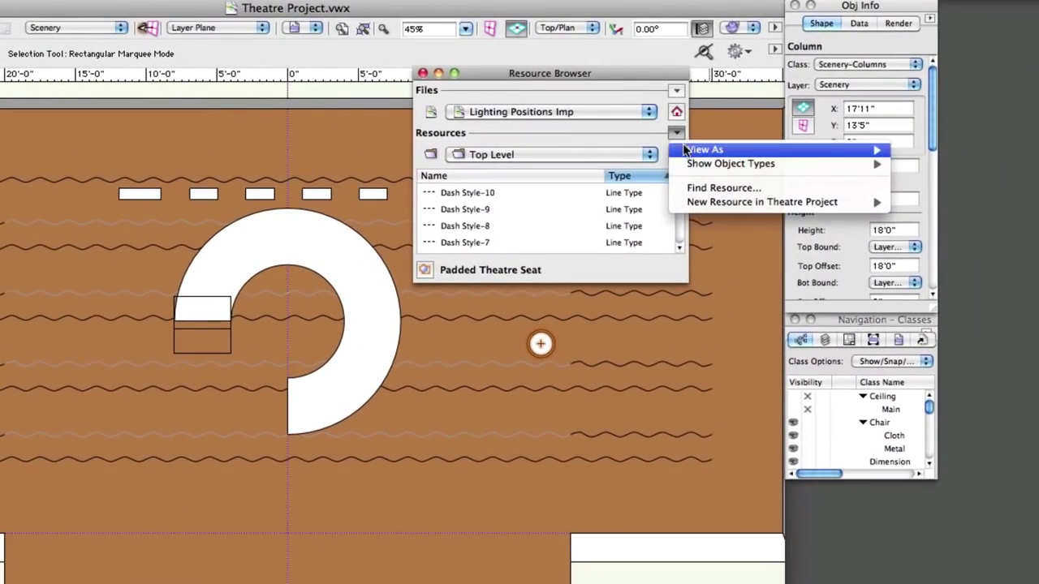
mouse_move(830, 142)
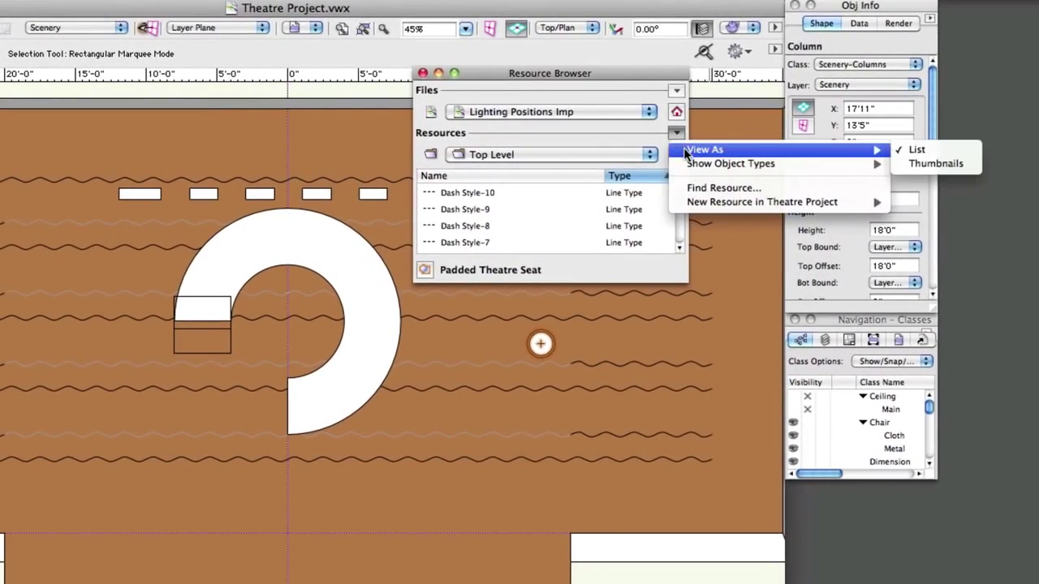
click(914, 165)
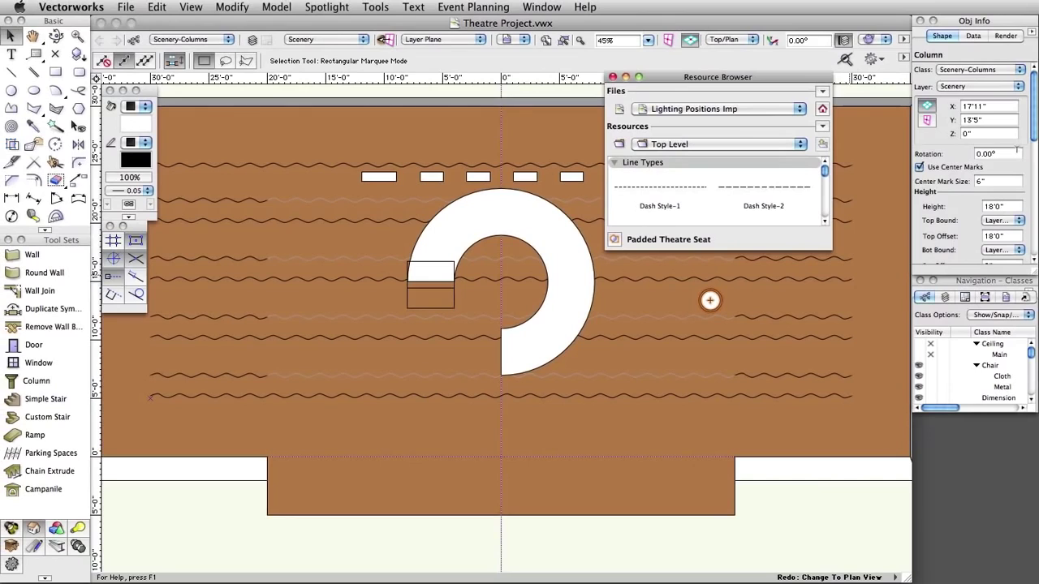
- Import the 50' Pipe symbol with its folder hierarchy preserved, and return the Resource Browser to the project file's resources
drag(826, 173, 824, 210)
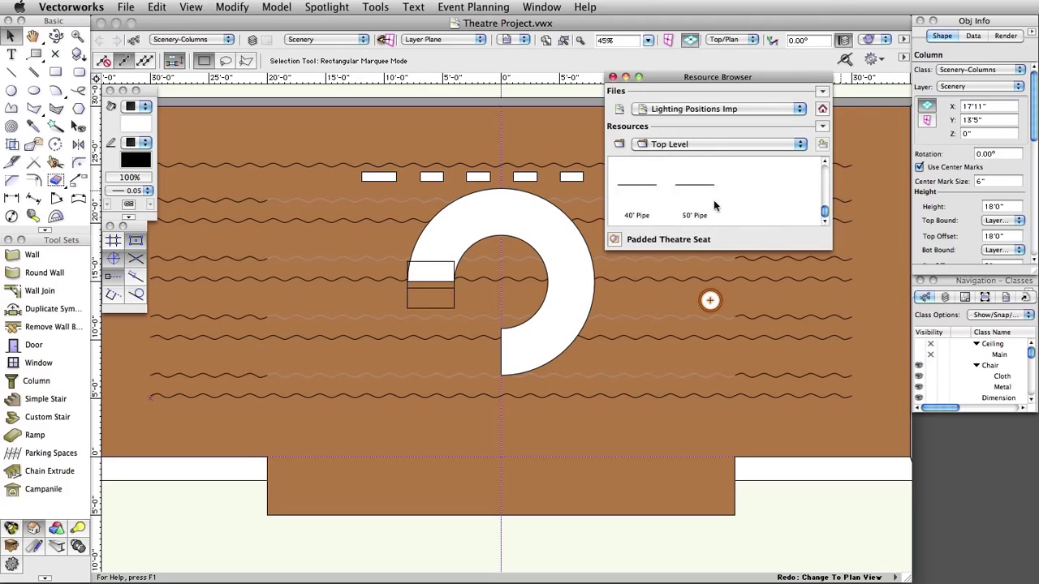
click(690, 194)
right_click(690, 191)
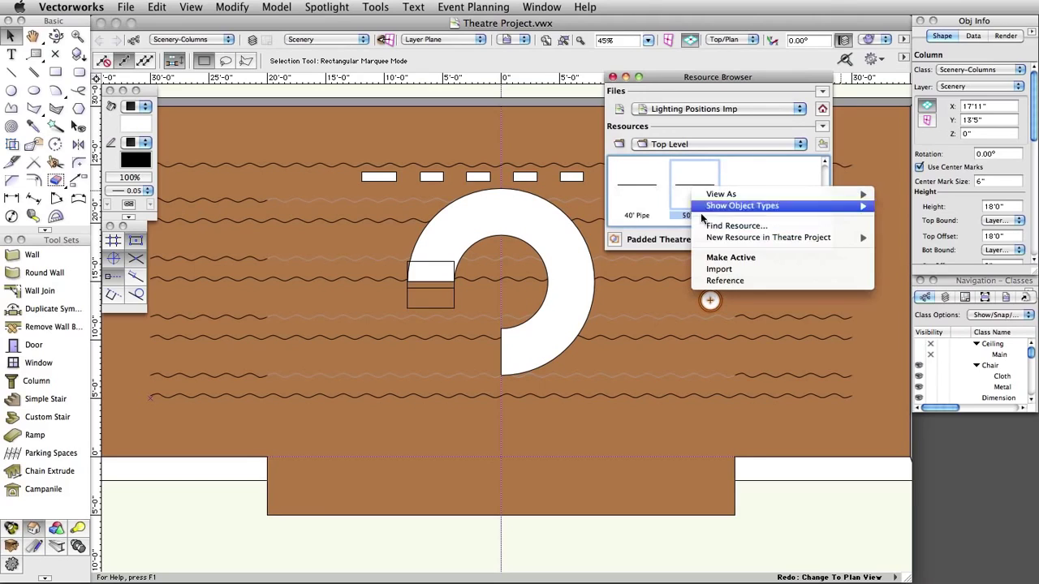
click(722, 269)
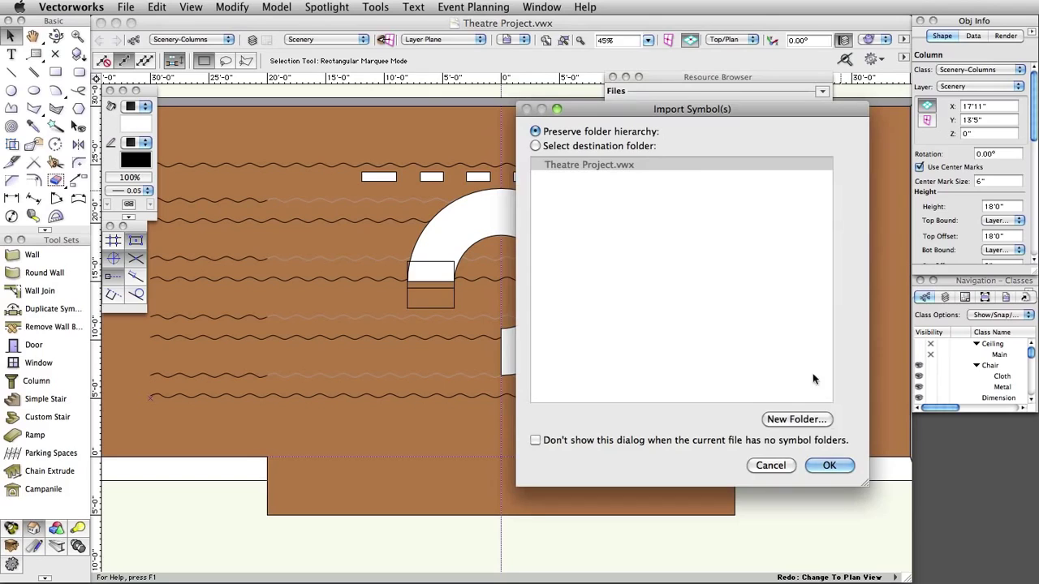
click(830, 466)
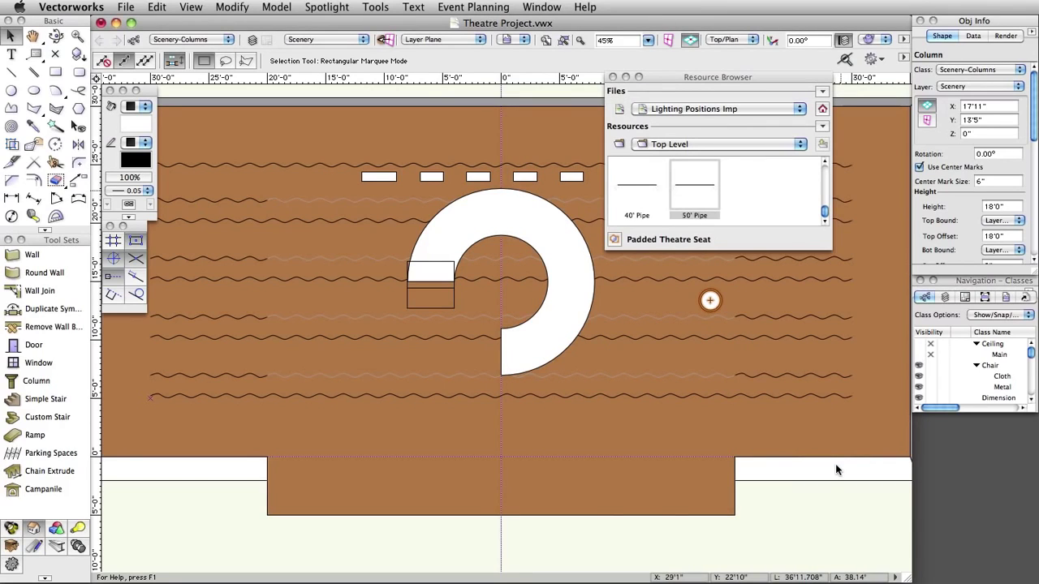
click(822, 108)
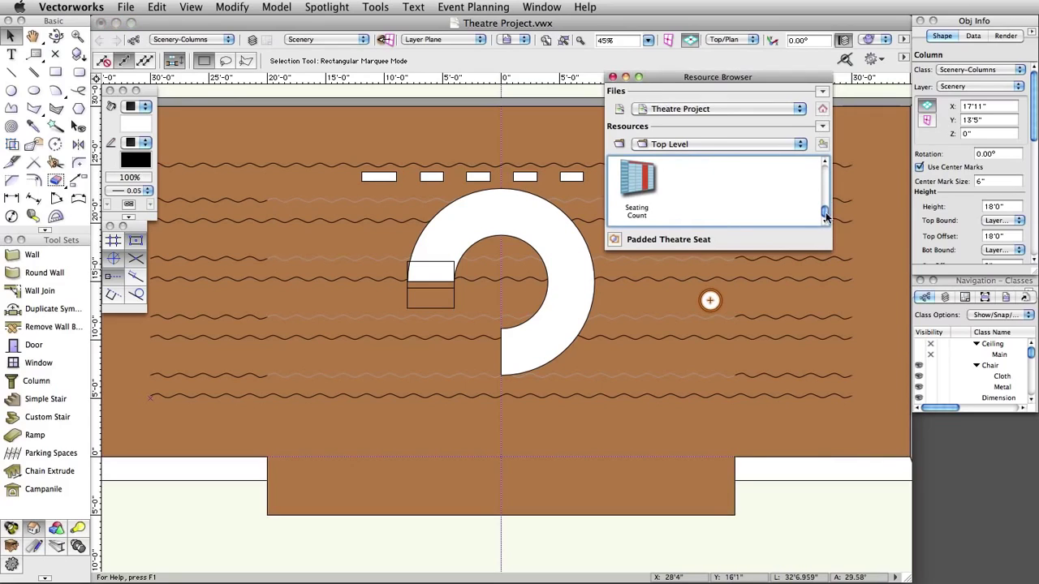
drag(825, 211, 824, 193)
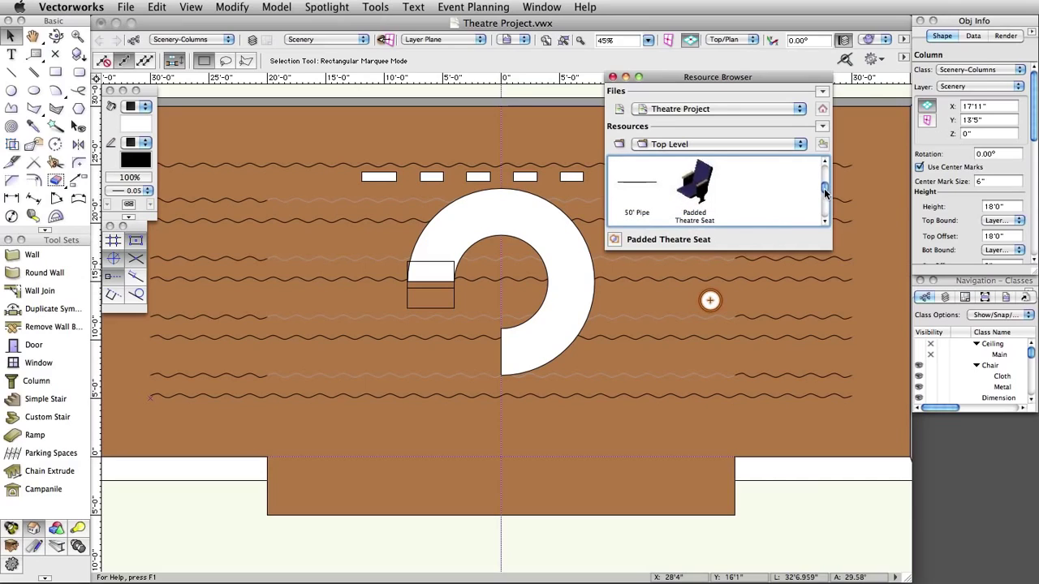
- Set the active class to Lights-Positions and the active layer to Light Plot
click(229, 39)
mouse_move(227, 133)
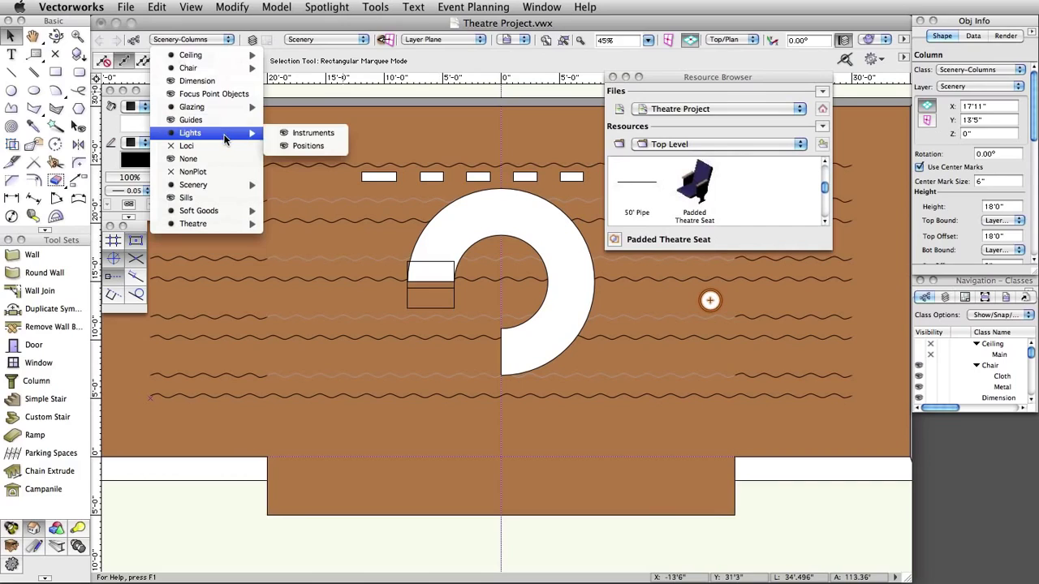
click(300, 146)
click(344, 39)
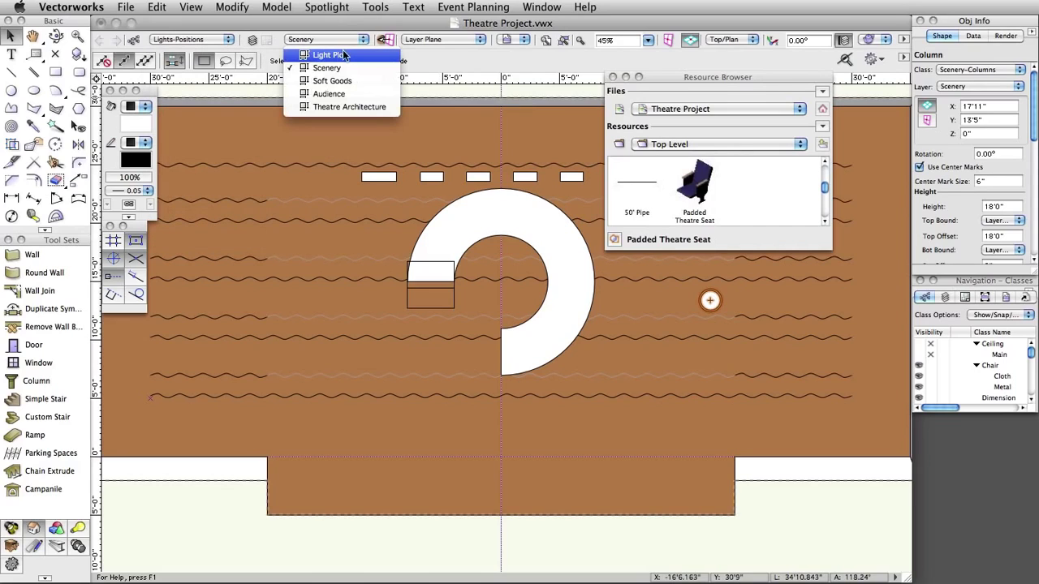
click(349, 52)
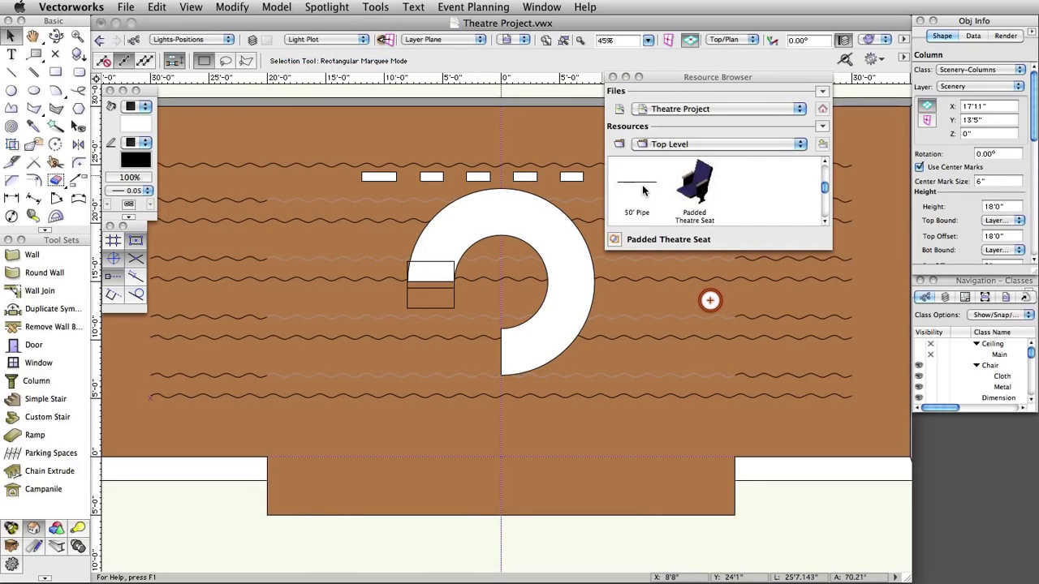
- Insert an unrotated light position object using the 50' Pipe symbol on the centre line at Y 6'1.5", keeping the default properties
click(11, 527)
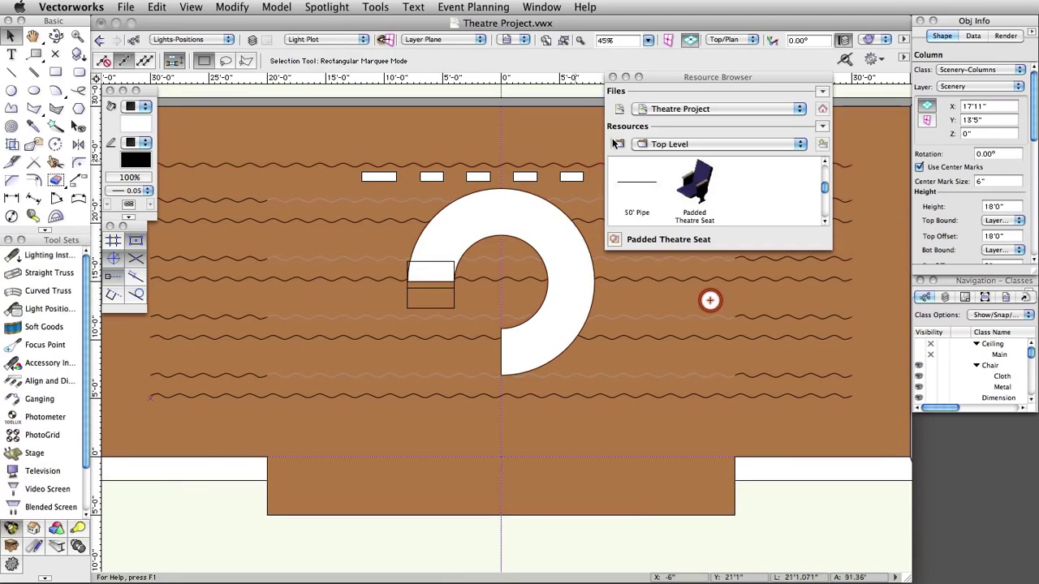
double_click(636, 188)
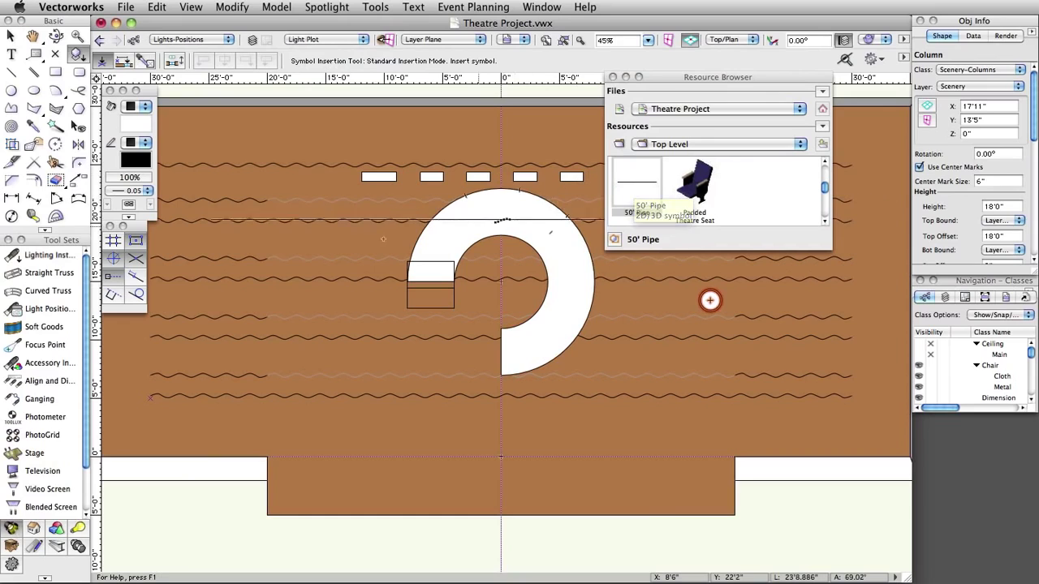
click(47, 308)
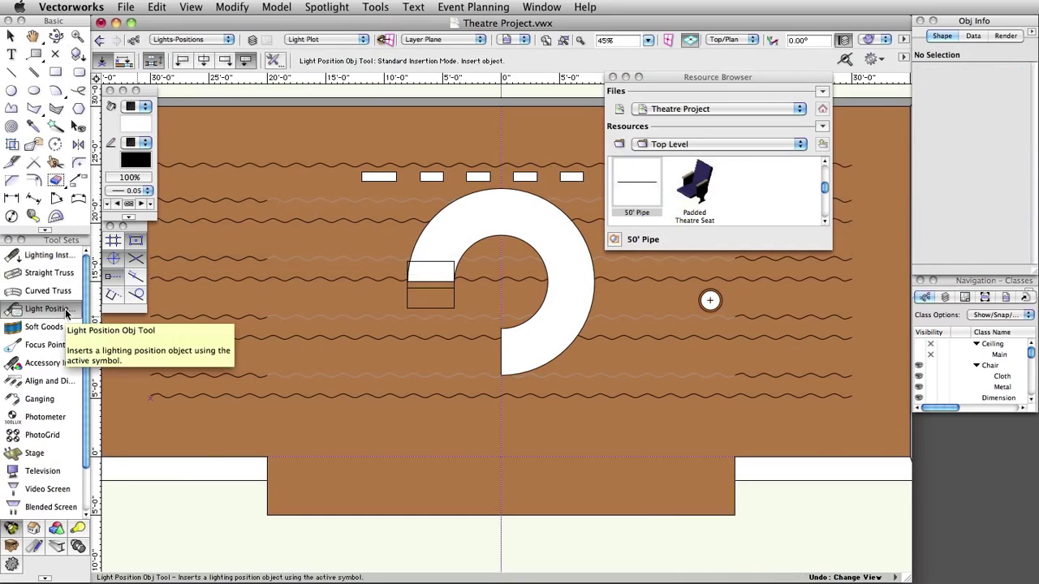
scroll(503, 396, up, 5)
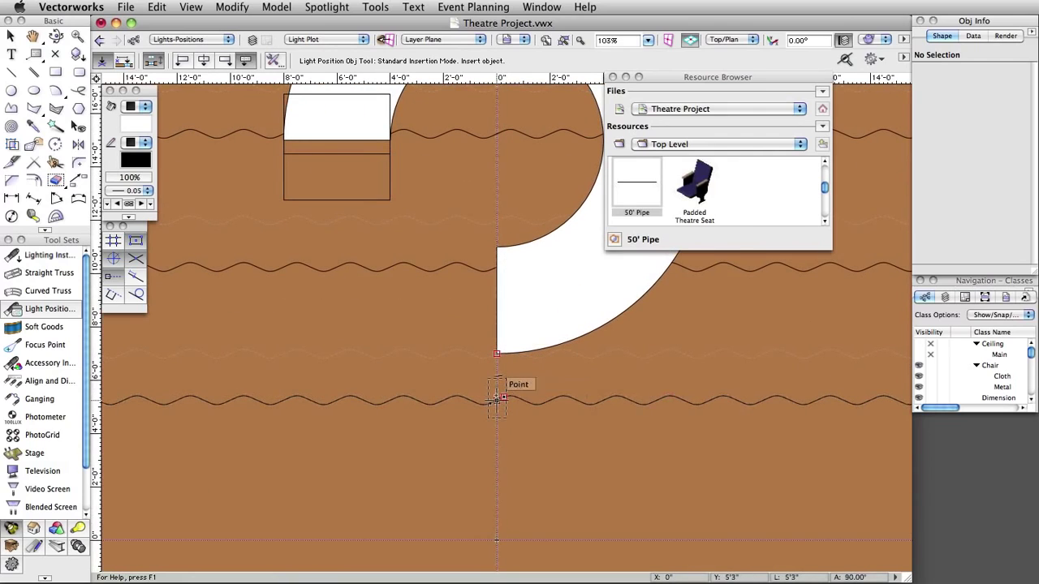
click(497, 377)
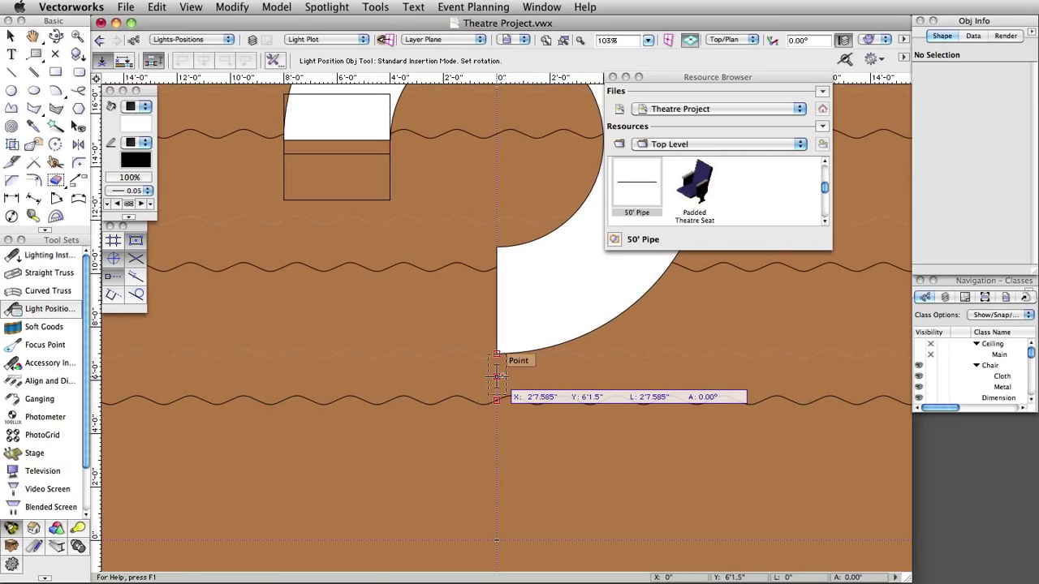
click(579, 374)
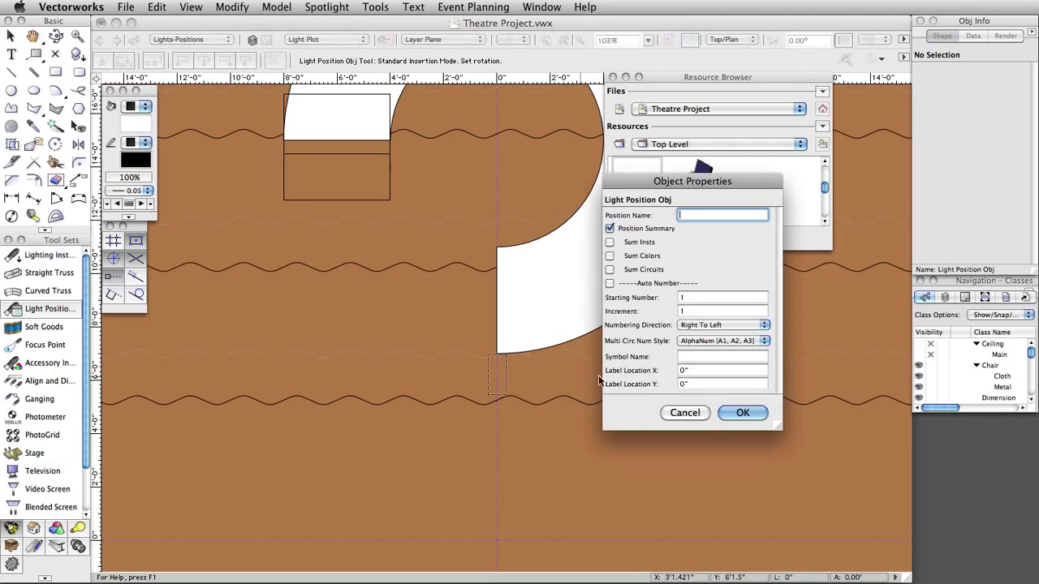
drag(674, 185, 489, 103)
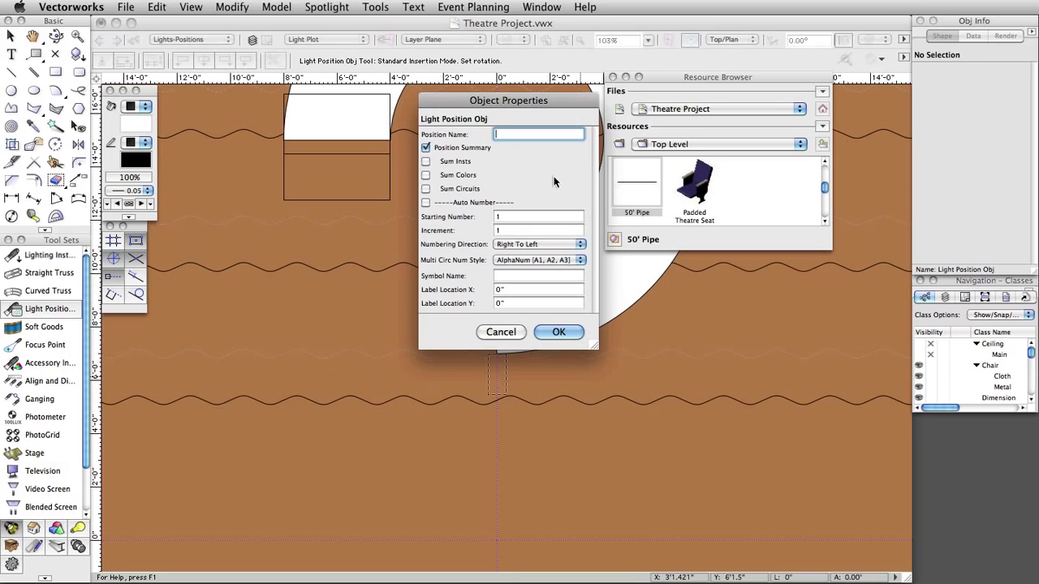
click(560, 333)
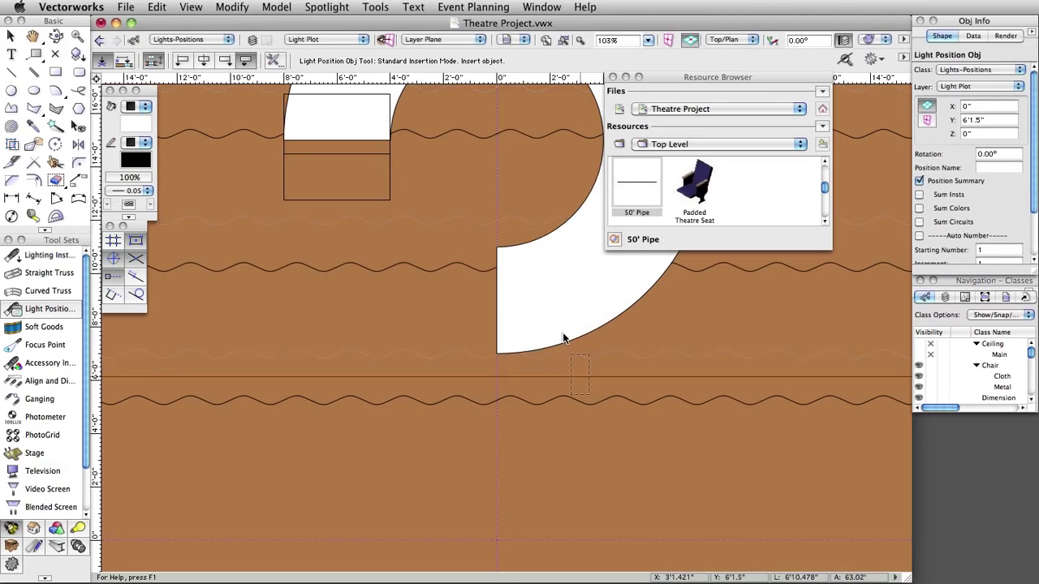
- Set the new light position's Z height to 24' and its position name to 1st Electric
key(super+4)
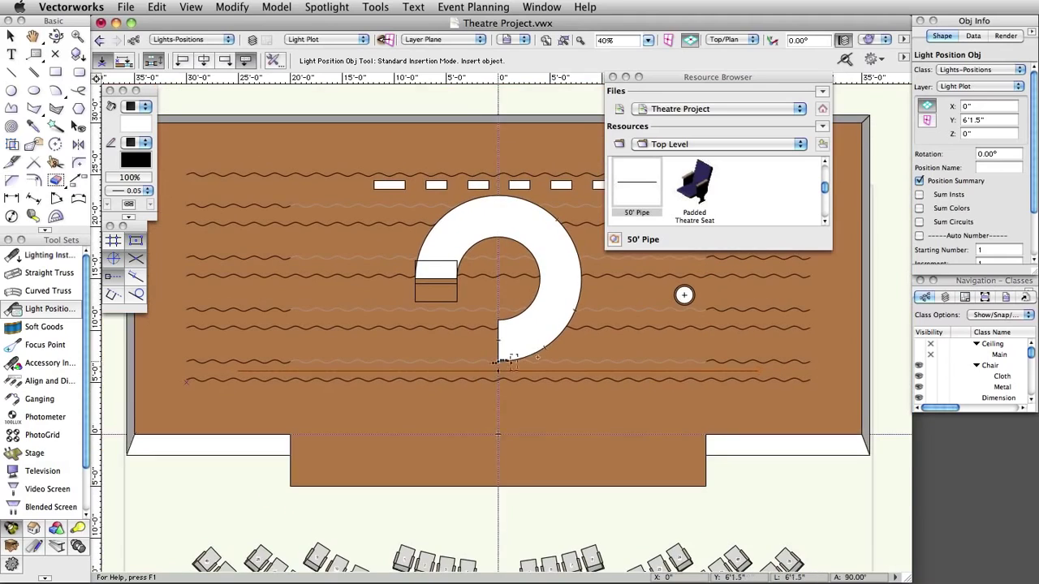
click(999, 132)
text(24)
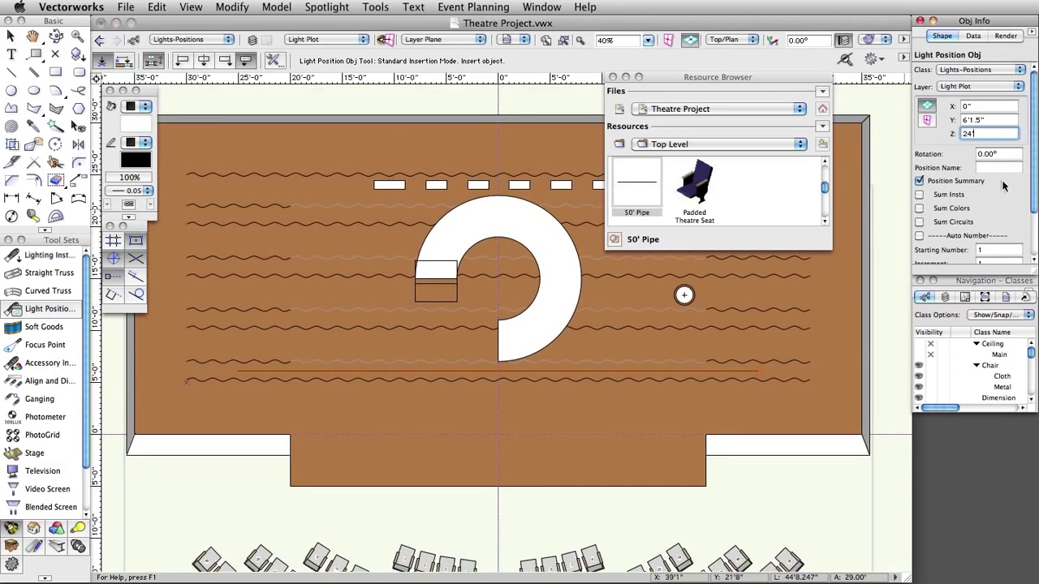
key(Tab)
text(1)
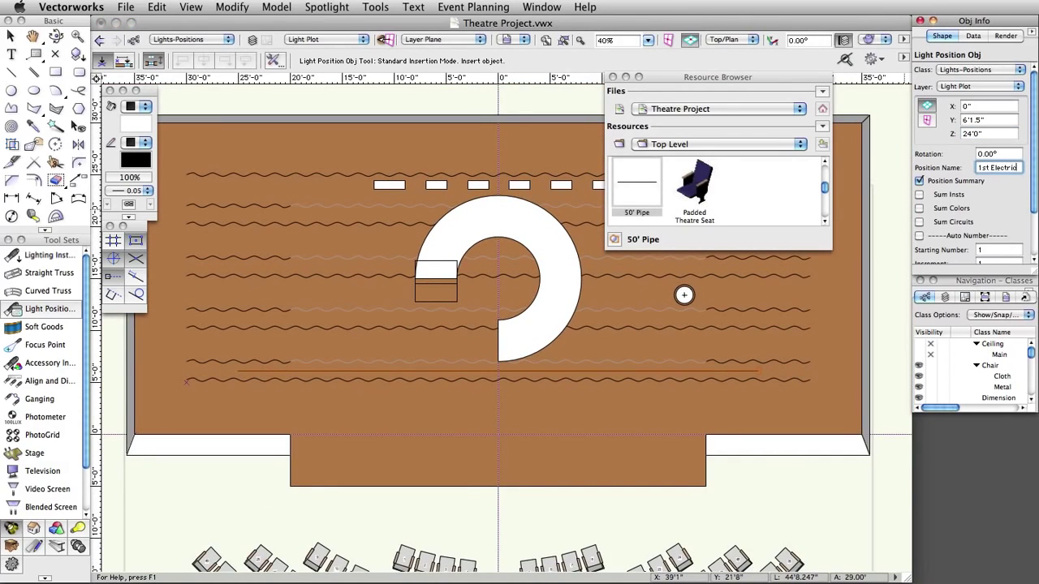
text(st Electric)
key(Tab)
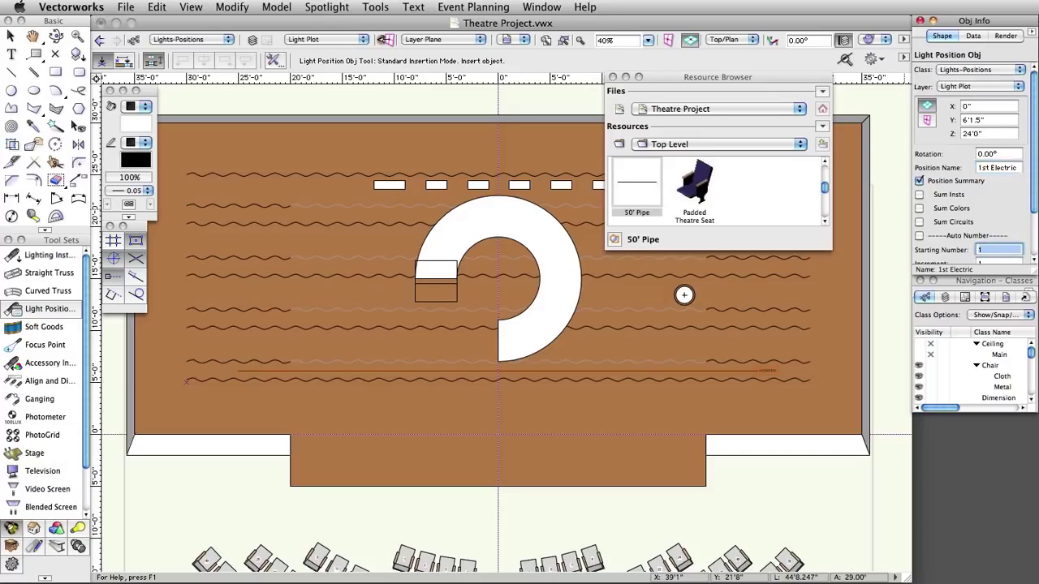
- Reload the Lighting Positions Imp.vwx library from the Objects-Entertainment folder into the Resource Browser
click(797, 110)
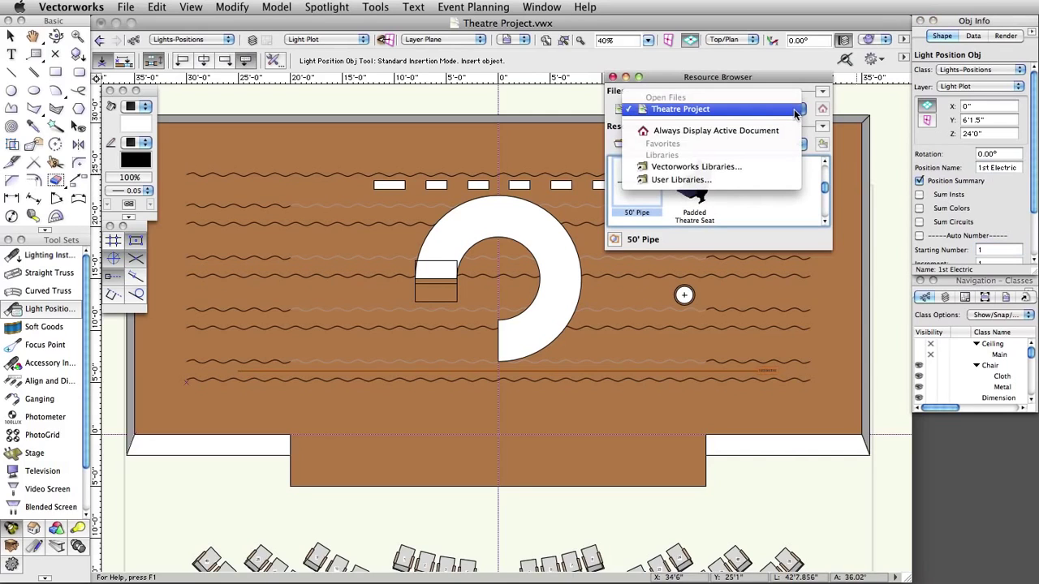
click(777, 167)
double_click(561, 219)
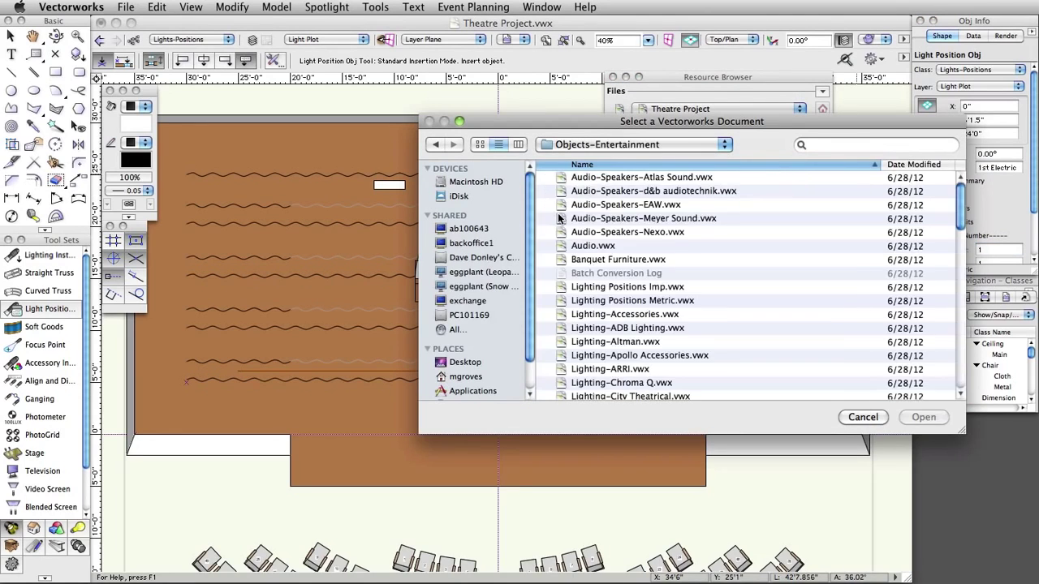
click(633, 286)
click(924, 417)
- Import the 20' Pipe symbol from the Lighting Positions Imp library into the theatre project, preserving the folder hierarchy
mouse_move(825, 180)
mouse_down()
mouse_move(819, 209)
mouse_move(823, 198)
mouse_up()
click(686, 191)
right_click(686, 192)
click(725, 268)
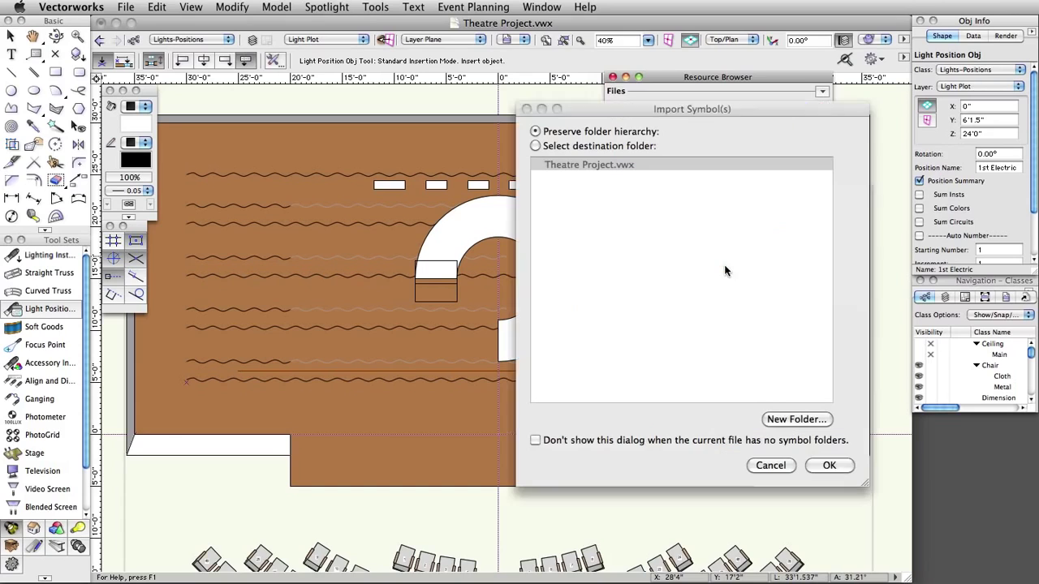
click(824, 466)
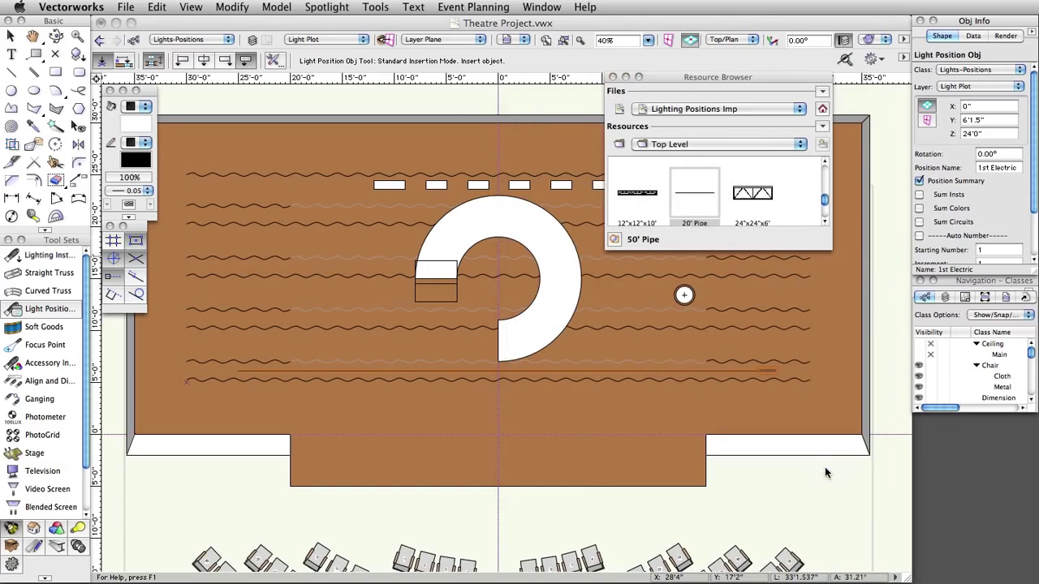
- Insert a light position object using the project's 20' Pipe symbol beside the audience seating at X -36', Y -24', rotated 90°
click(822, 111)
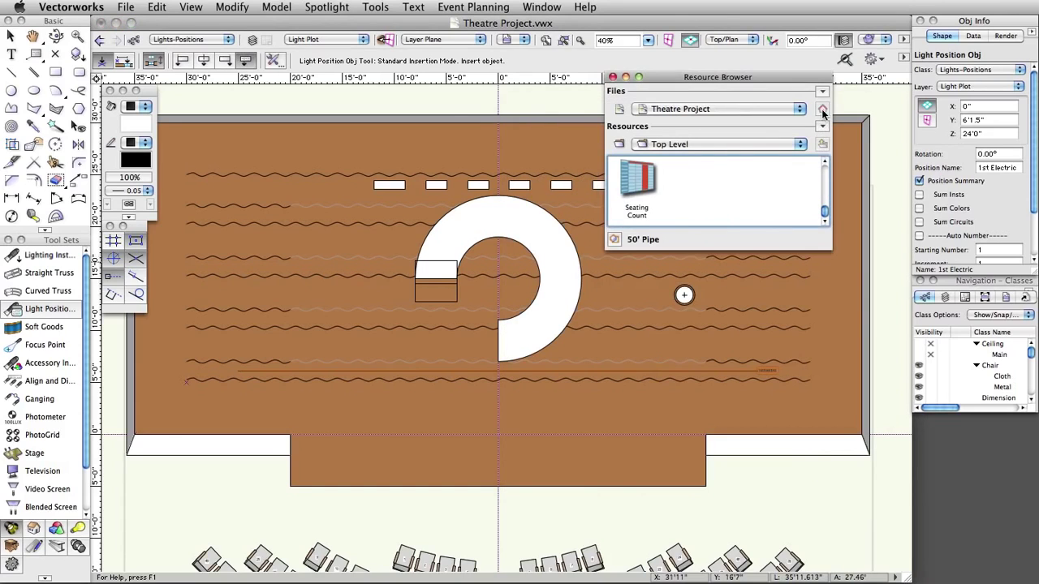
click(824, 199)
drag(825, 199, 824, 187)
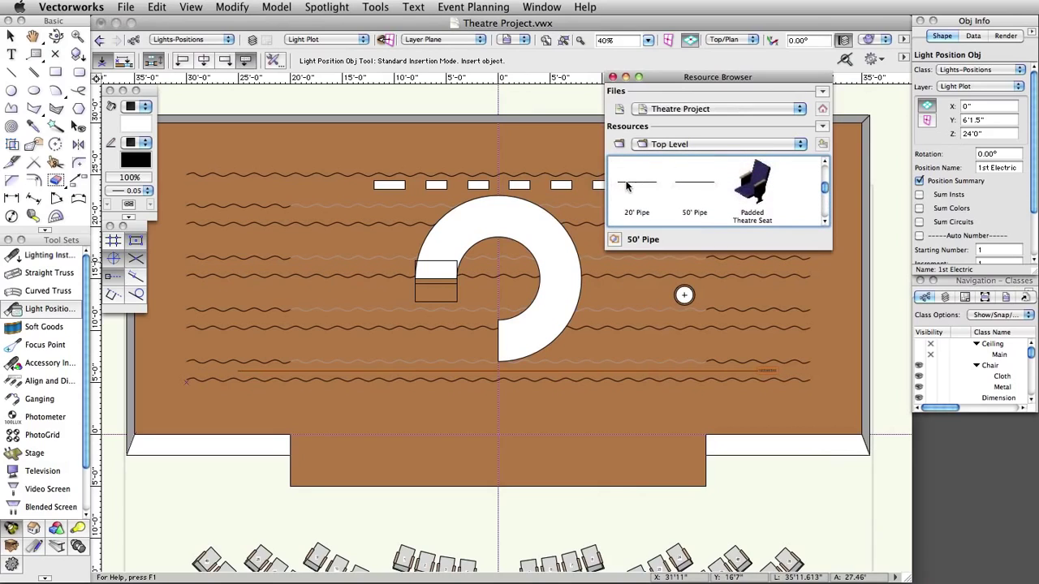
click(627, 186)
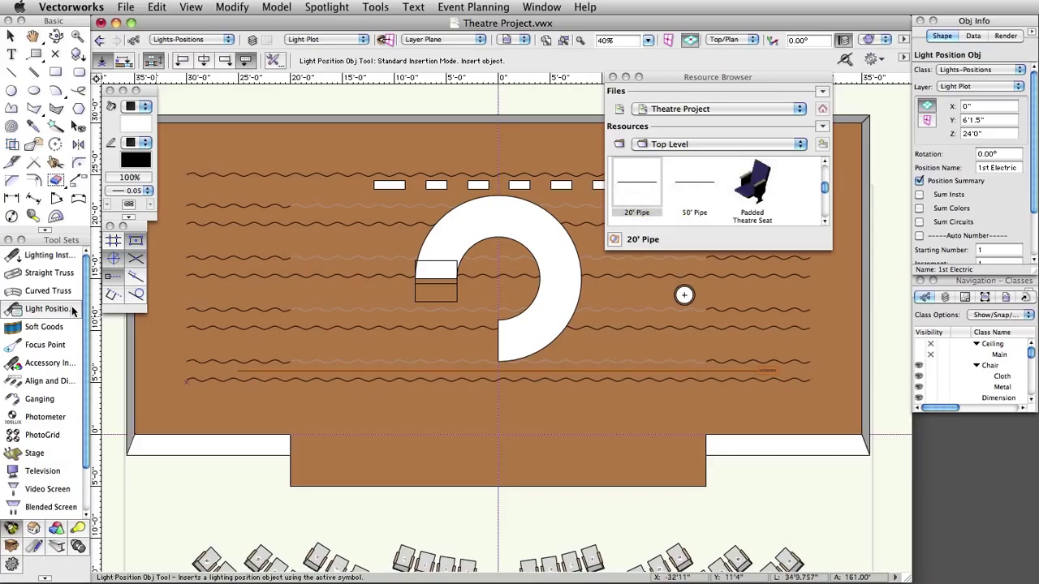
mouse_move(245, 503)
mouse_down()
mouse_move(396, 195)
mouse_move(477, 148)
mouse_move(440, 169)
mouse_up()
scroll(434, 174, down, 1)
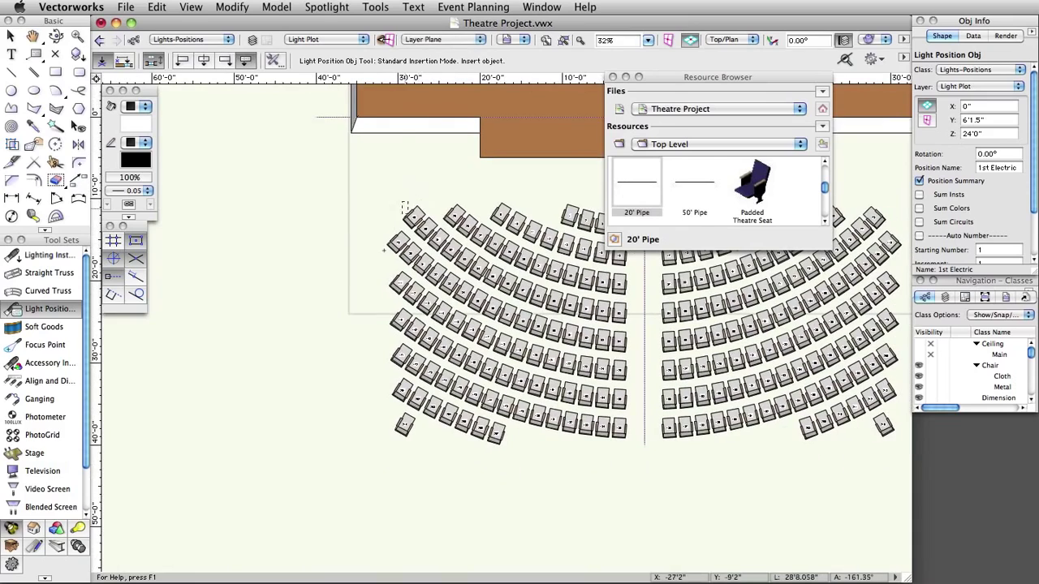
click(348, 314)
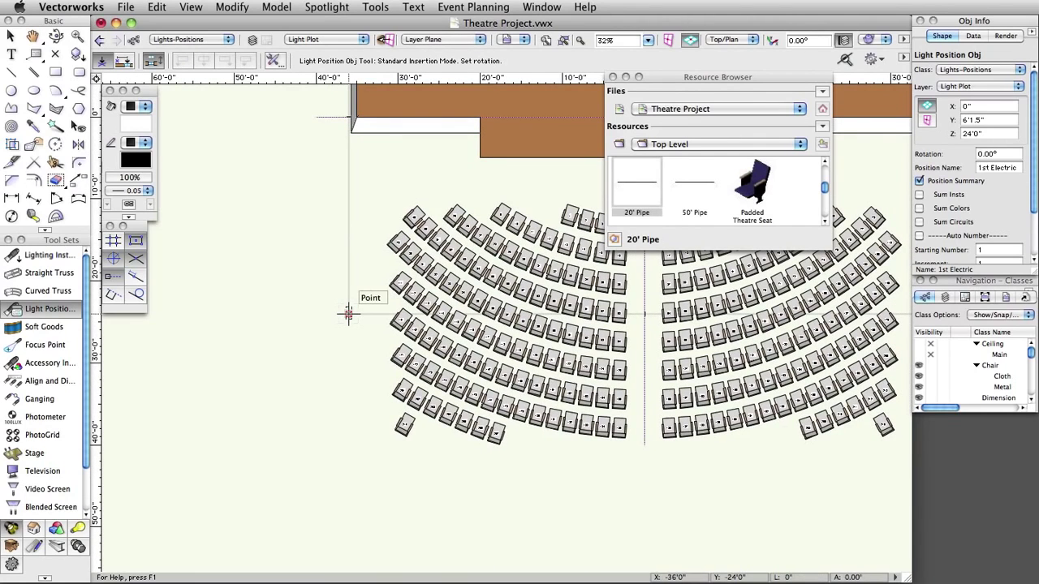
click(349, 271)
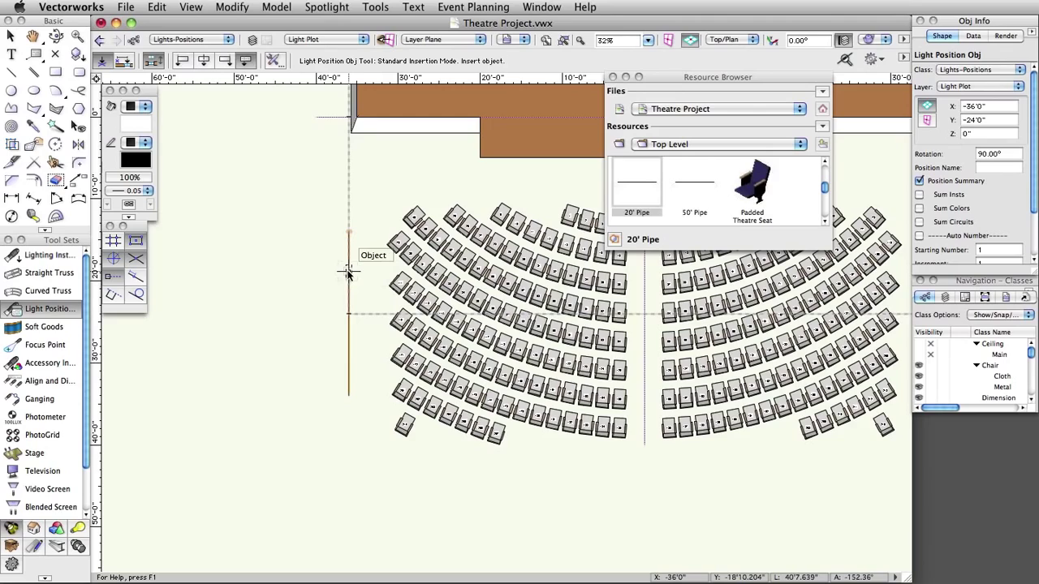
- Set the new vertical light position's Z height to 24' and its position name to FOH Vert 1
click(986, 134)
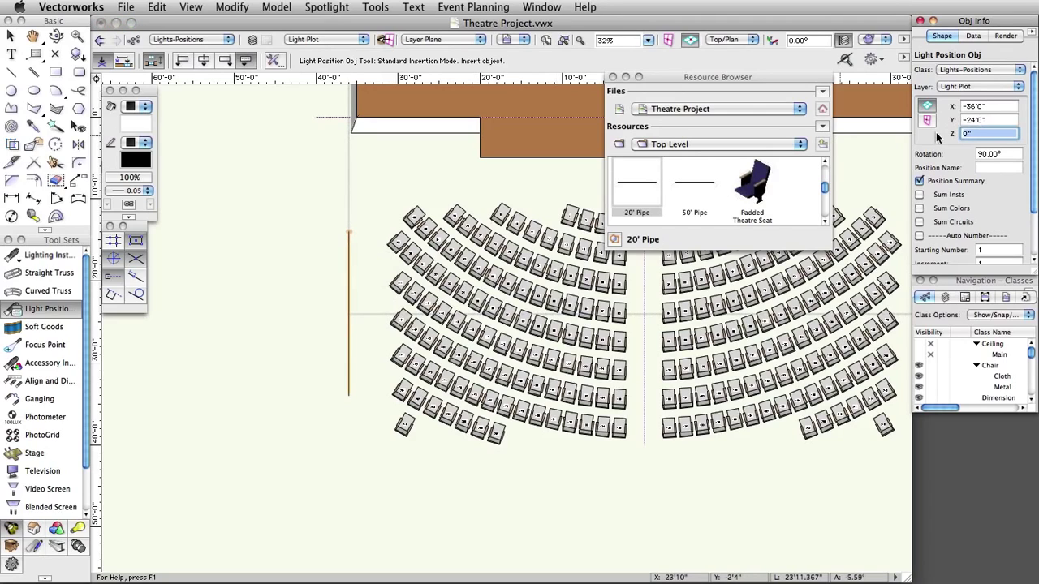
text(24)
click(996, 167)
text(FOH Vert 1)
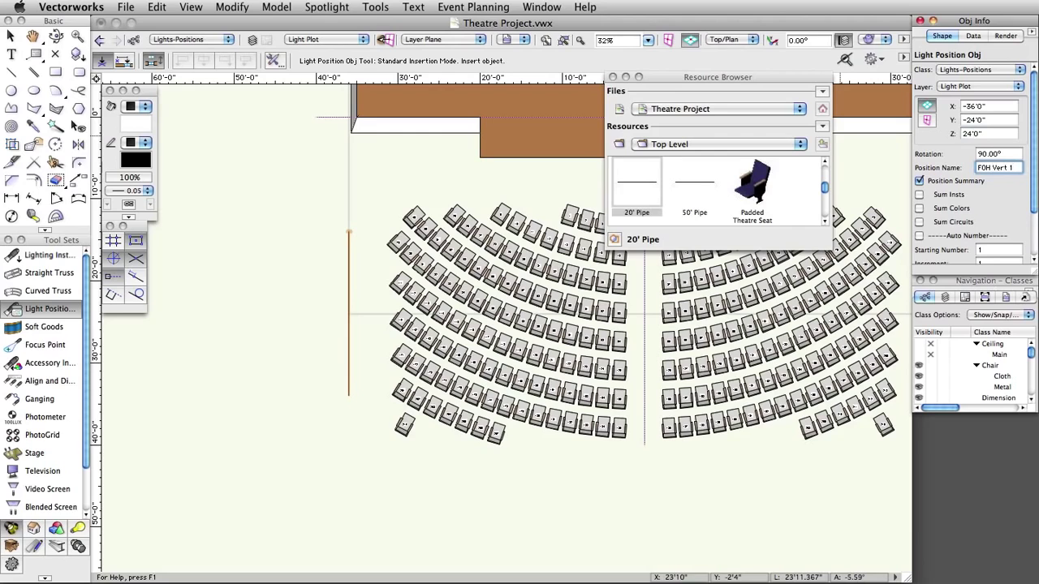
key(Return)
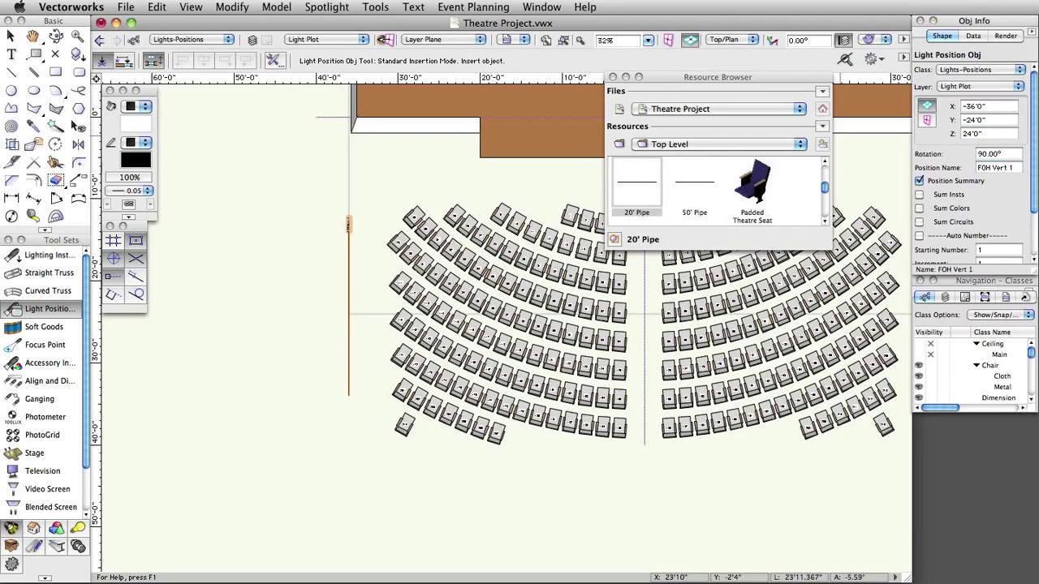
scroll(310, 240, up, 3)
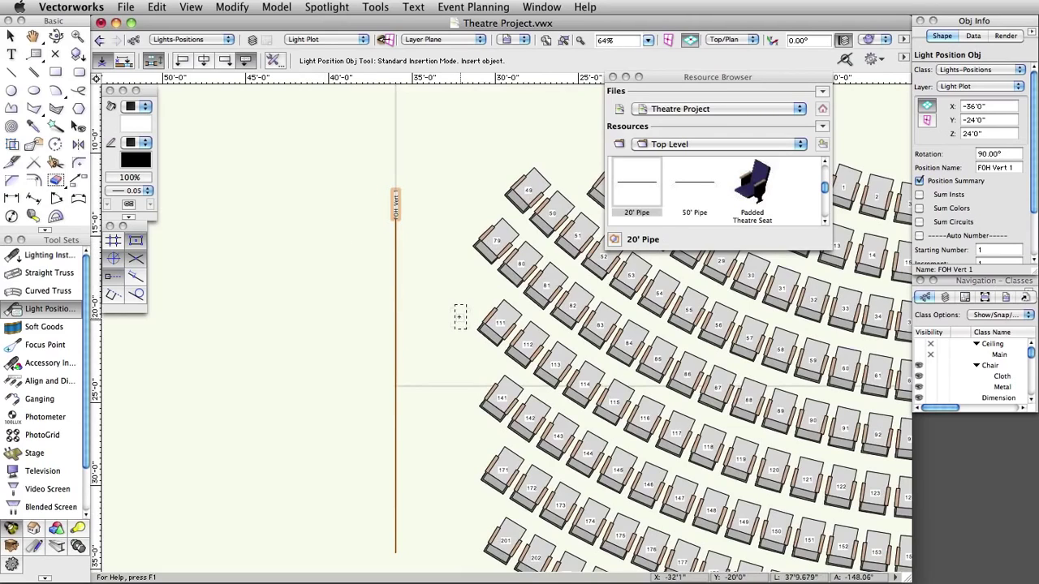
- Collapse the Resource Browser and set the active class to Lights-Instruments
click(627, 77)
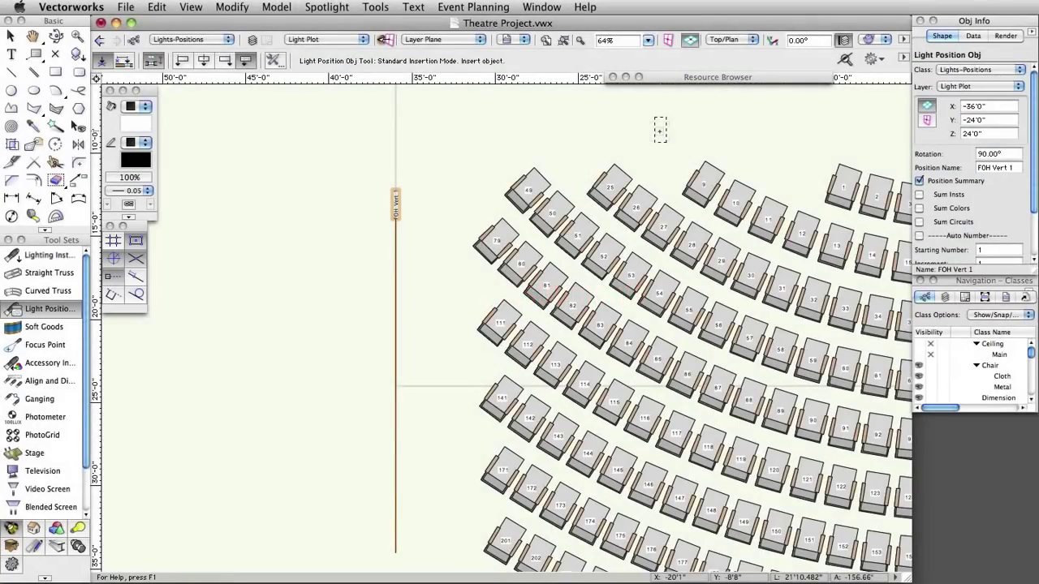
scroll(659, 130, down, 5)
middle_drag(661, 129, 701, 168)
middle_drag(546, 220, 541, 283)
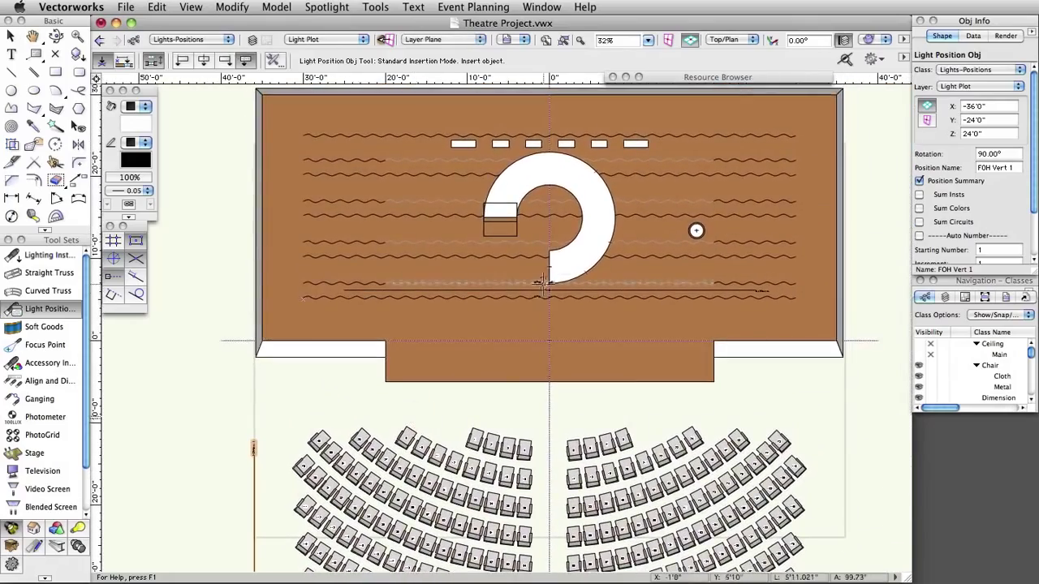
scroll(549, 283, up, 2)
scroll(549, 282, up, 3)
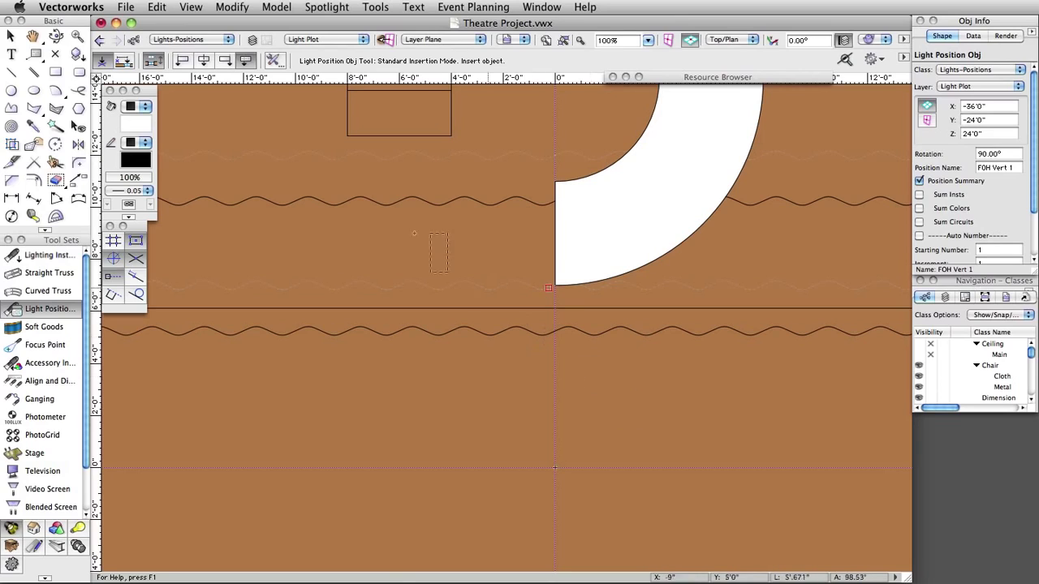
click(227, 39)
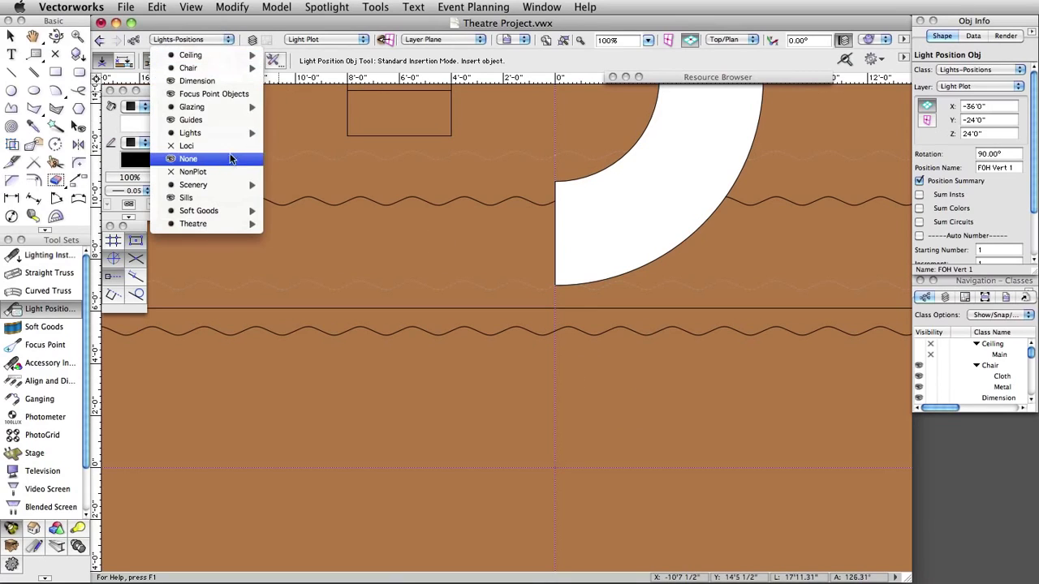
mouse_move(236, 133)
click(290, 133)
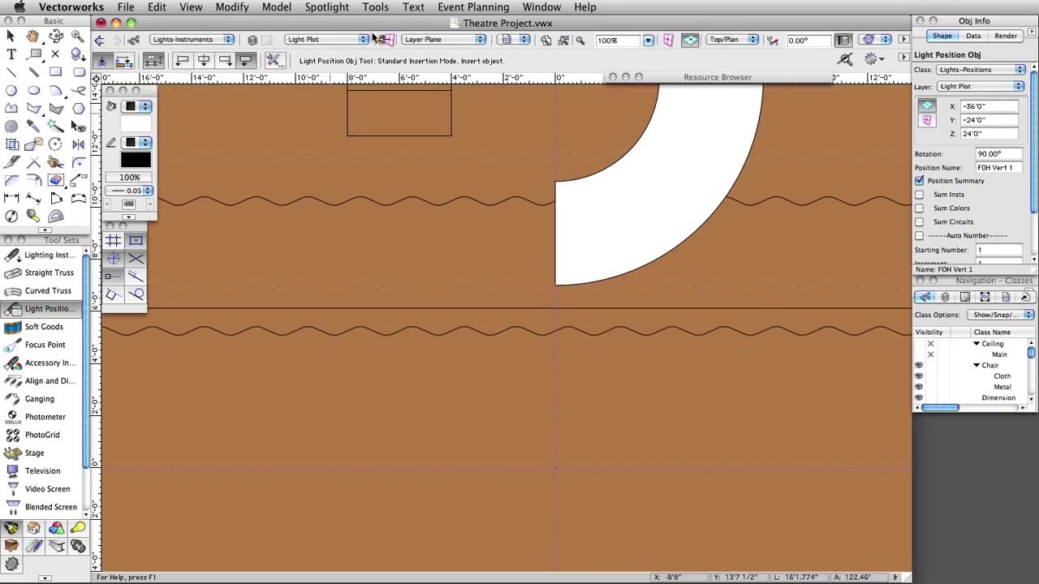
- Make the Scenery and Soft Goods design layers invisible through the Organization settings
click(375, 7)
click(390, 26)
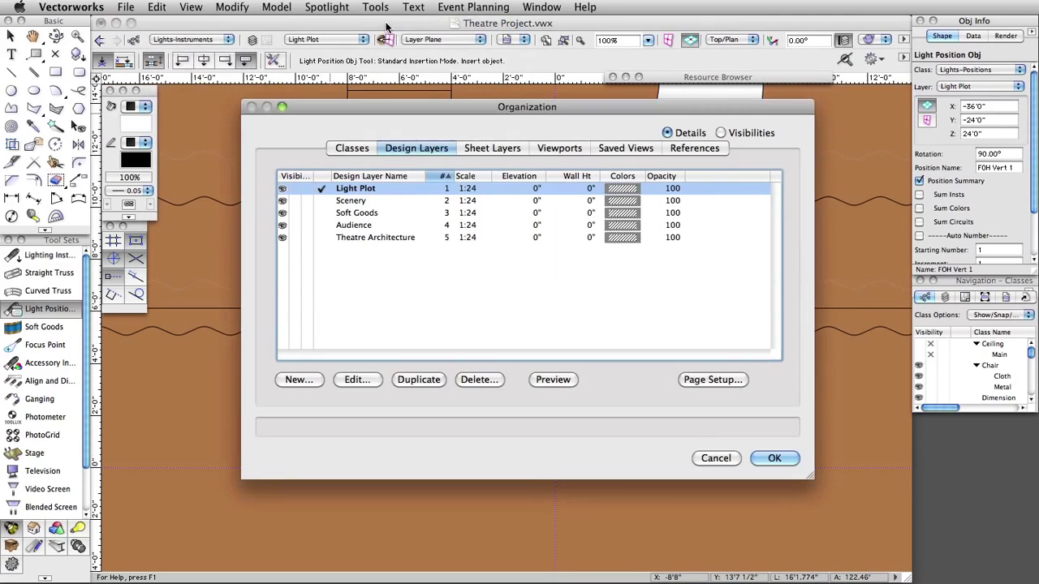
click(299, 215)
click(295, 209)
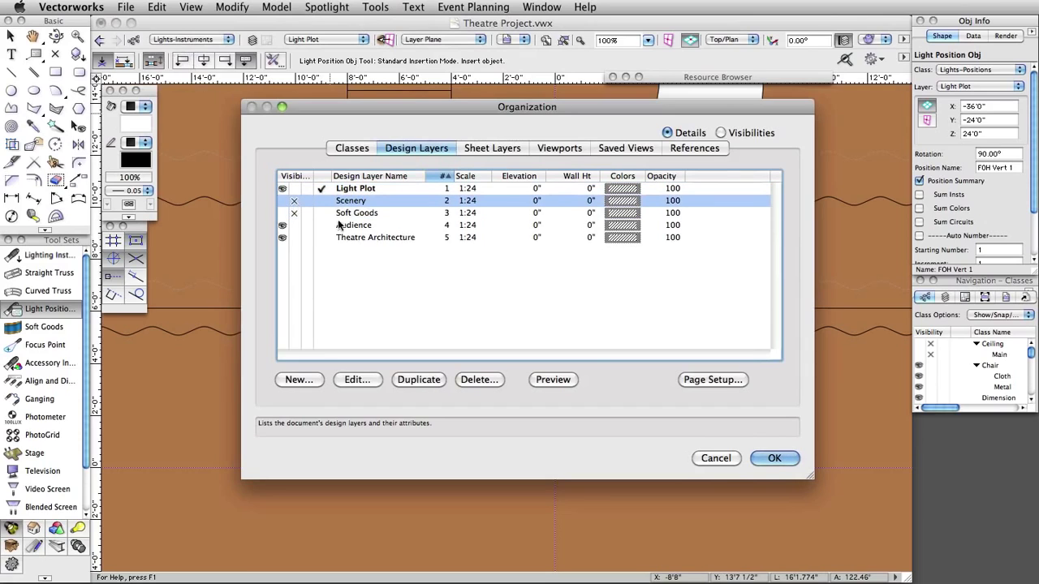
click(775, 458)
- Expand the Resource Browser and load the Lighting-ETC library from the Objects-Entertainment folder
click(626, 77)
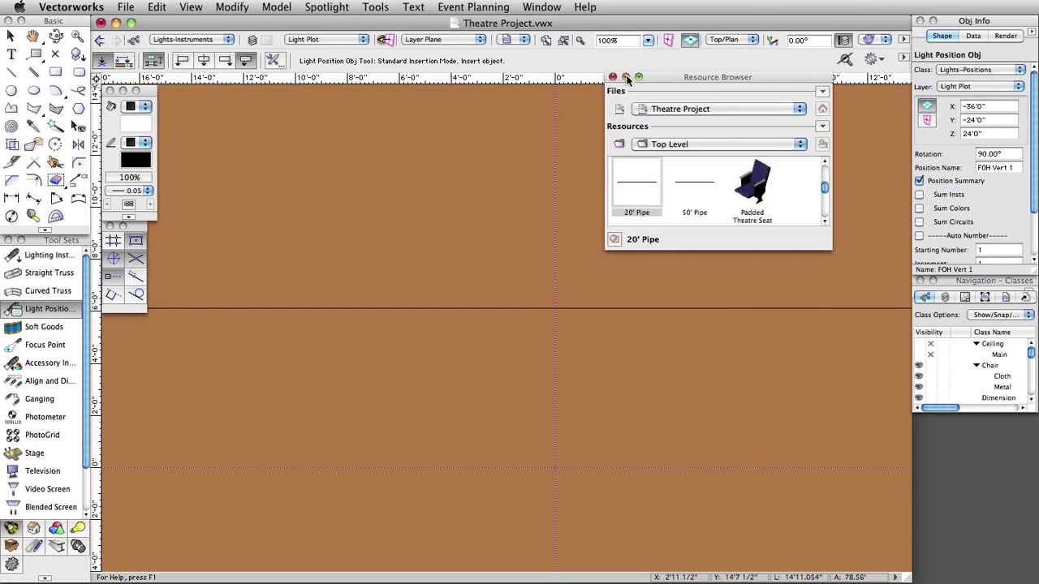
click(798, 110)
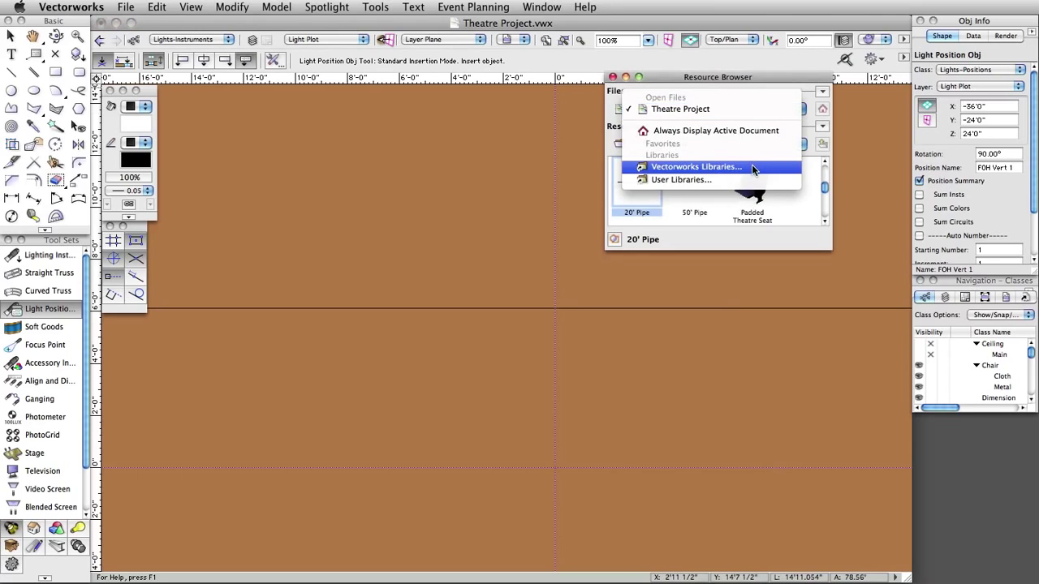
click(751, 164)
double_click(585, 220)
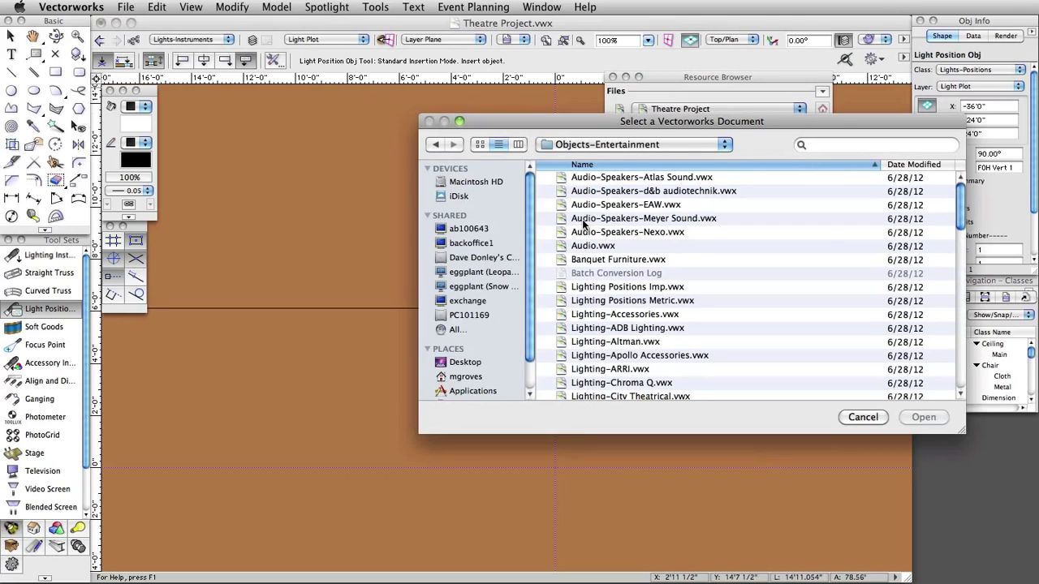
scroll(639, 339, down, 3)
double_click(623, 375)
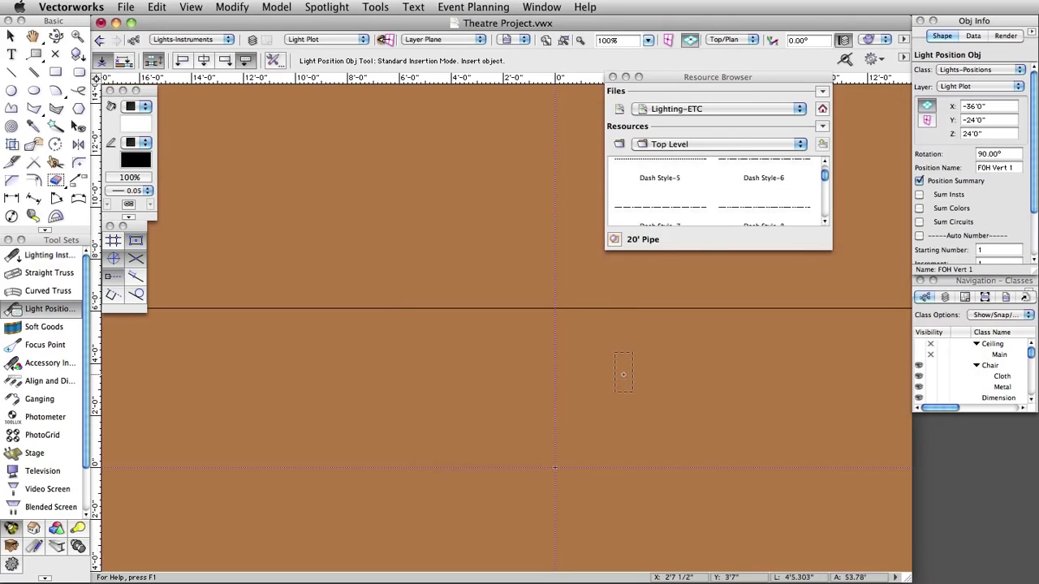
- Import the Etc Source 4 26° symbol from the Lighting-ETC library into the theatre project, preserving the folder hierarchy
drag(827, 176, 824, 195)
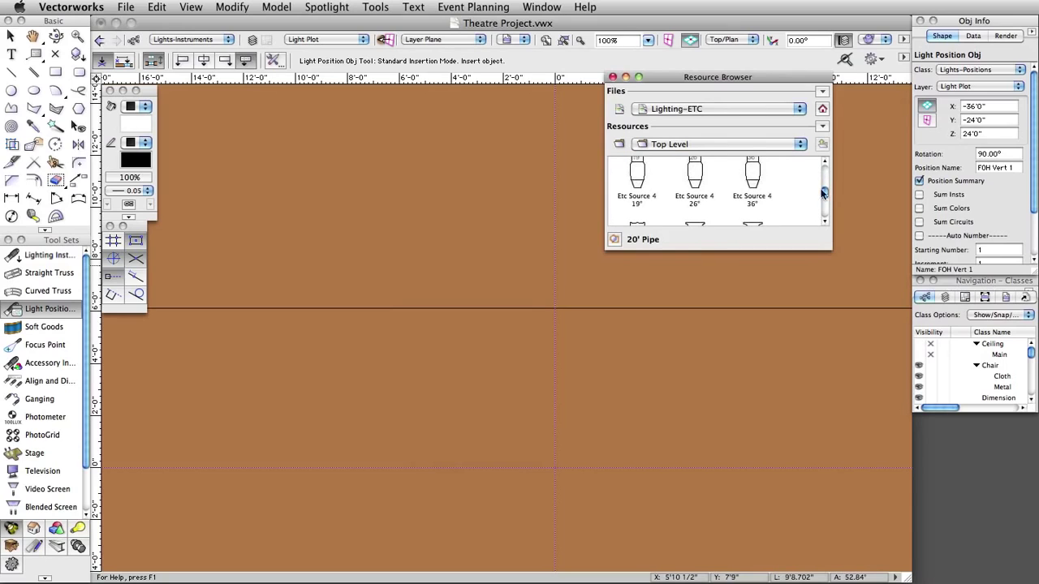
click(698, 174)
right_click(696, 172)
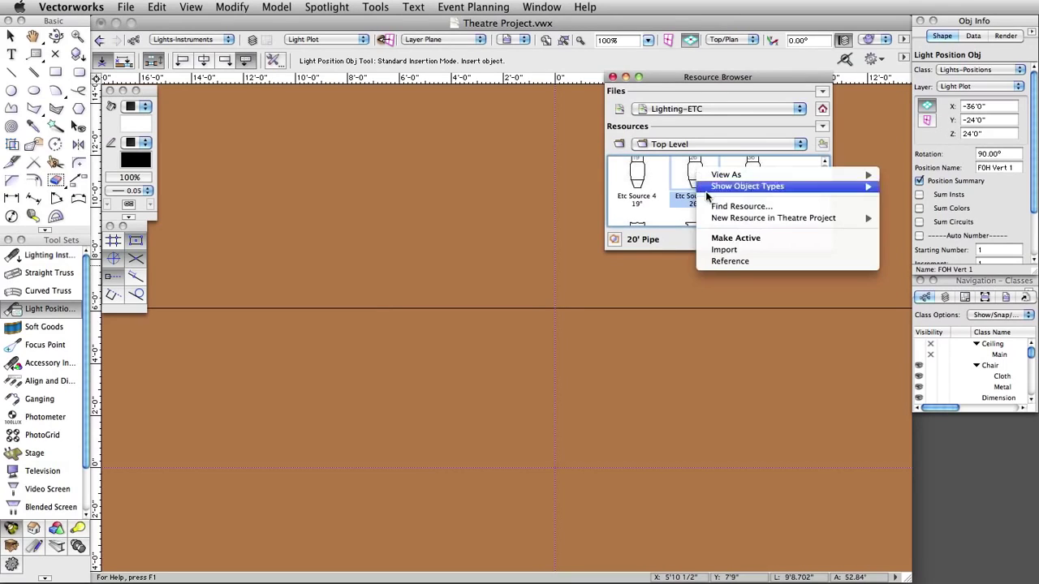
click(726, 250)
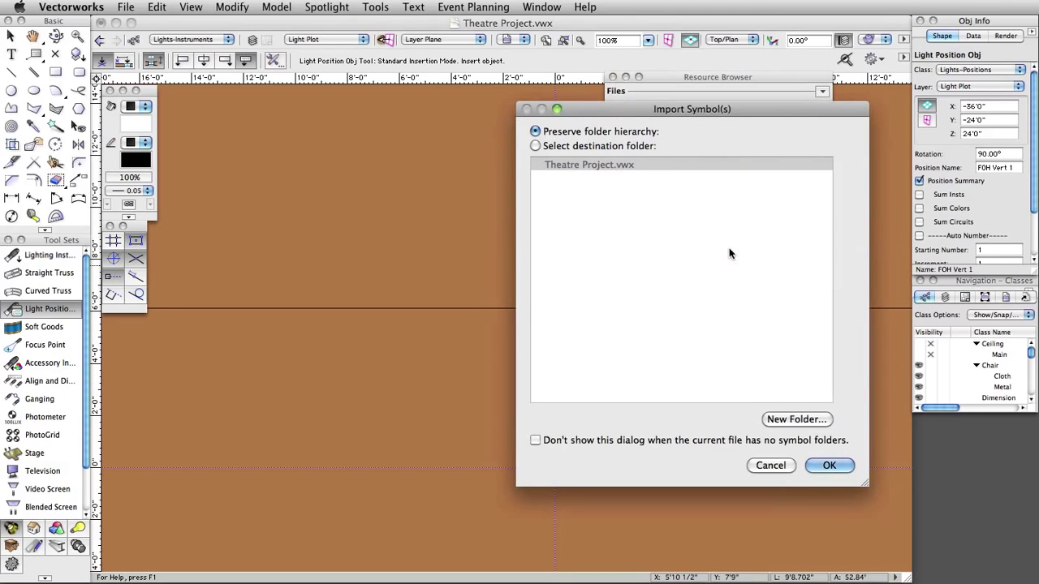
click(824, 465)
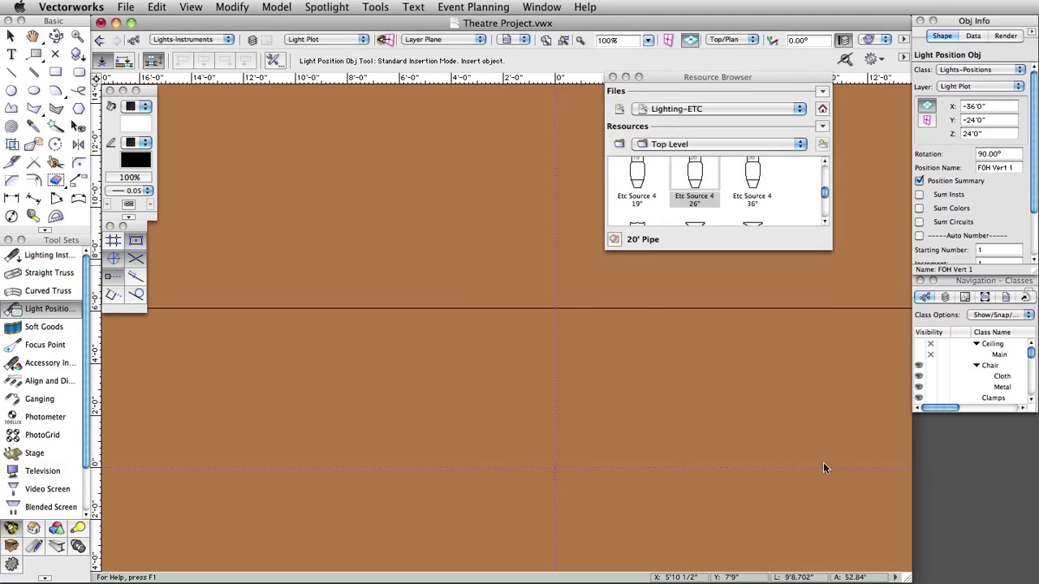
- Make the theatre project's Etc Source 4 26° symbol active and start the Lighting Instrument tool with it
click(822, 111)
drag(823, 215, 825, 194)
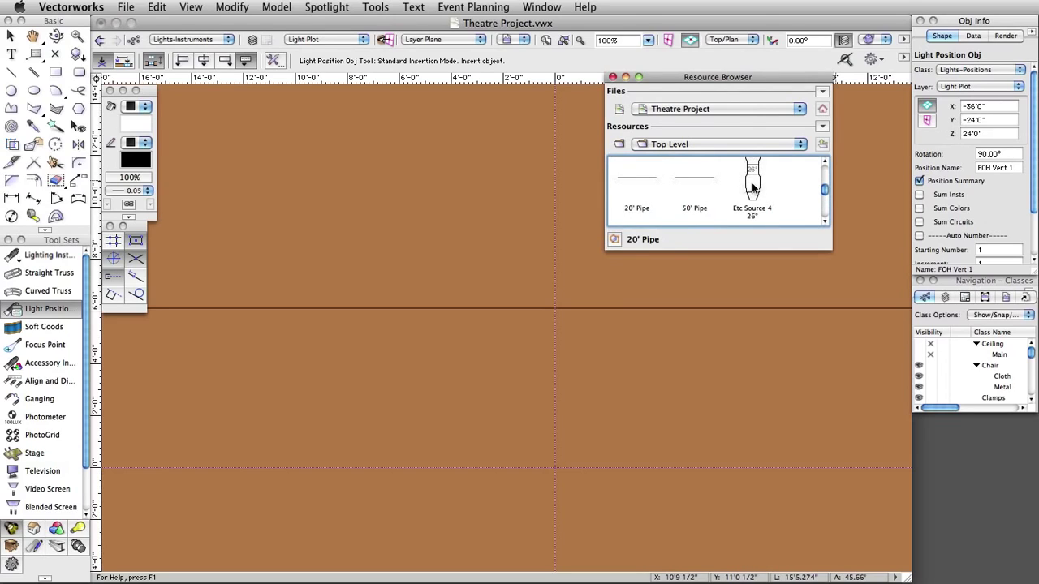
click(752, 186)
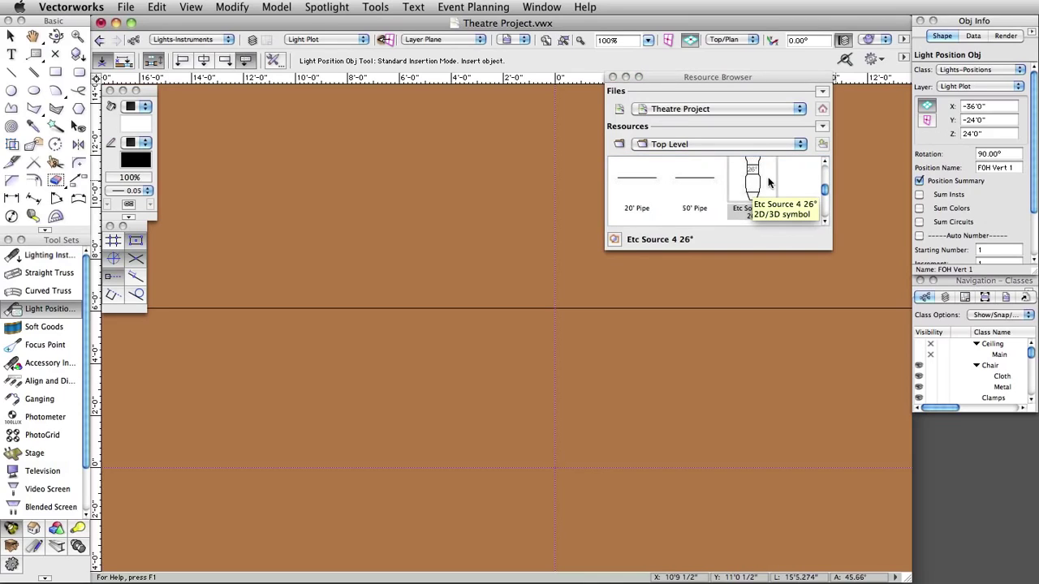
double_click(751, 189)
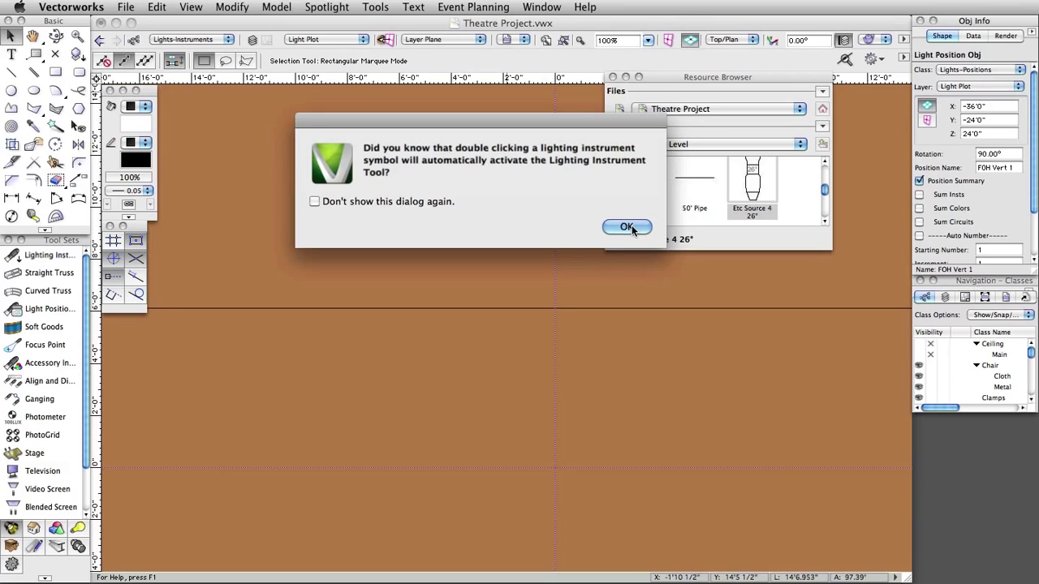
click(631, 224)
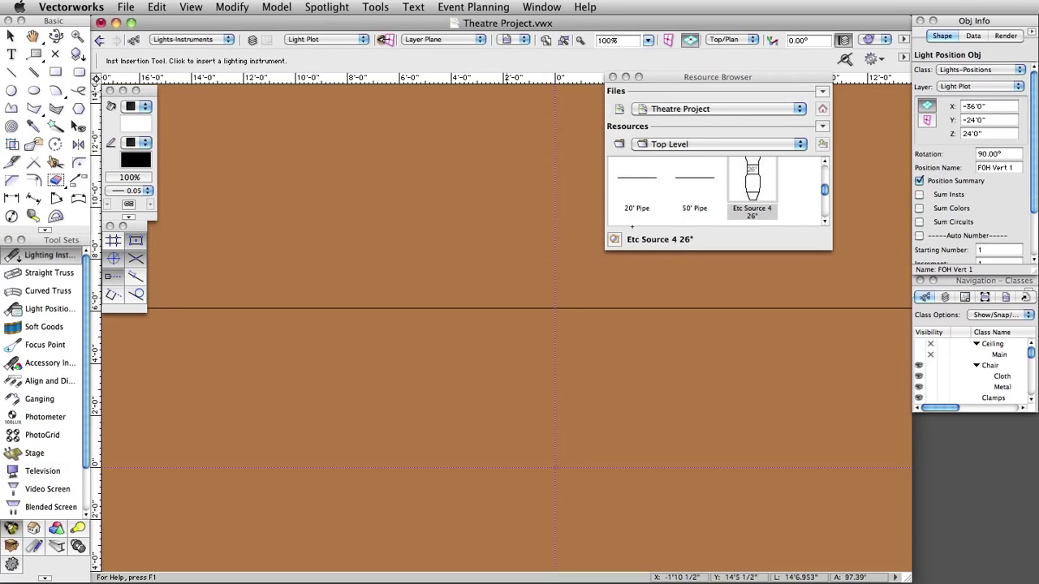
- Insert an unrotated Etc Source 4 26° instrument on the 1st Electric pipe at the centre line, X 0", Y 6'1.5"
scroll(583, 258, down, 3)
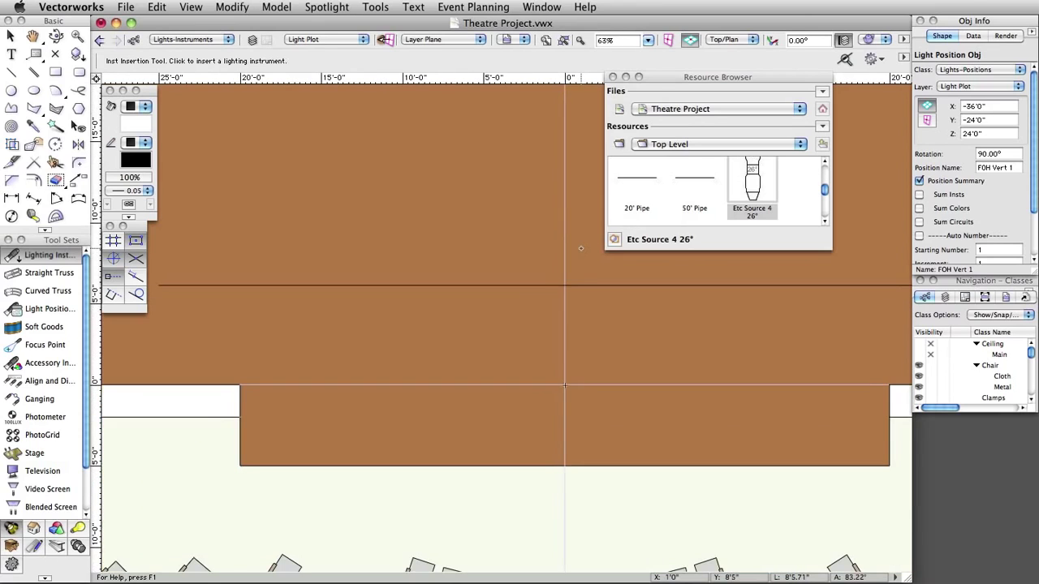
key(h)
drag(547, 252, 547, 322)
key(space)
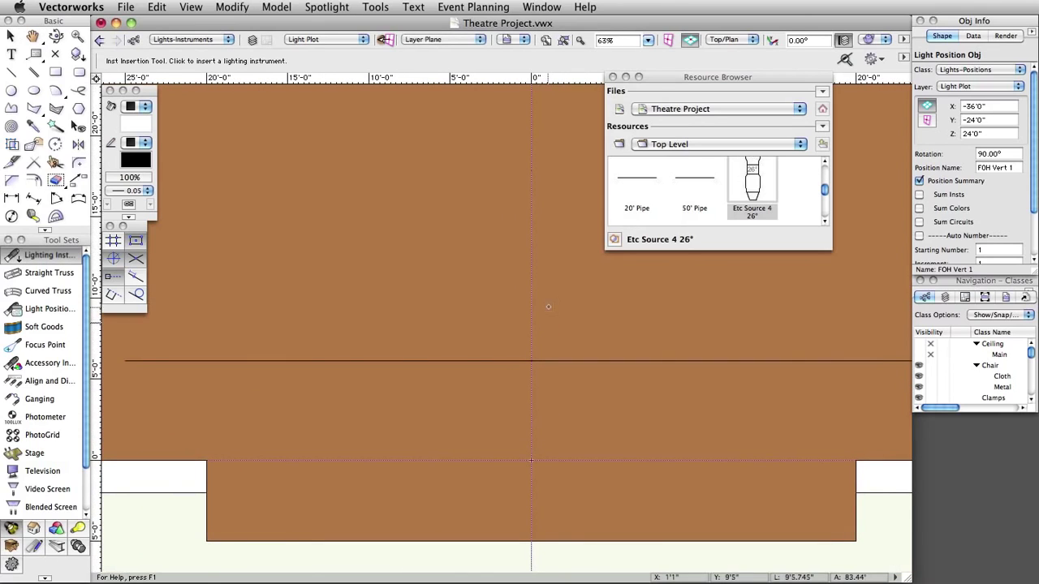
click(531, 361)
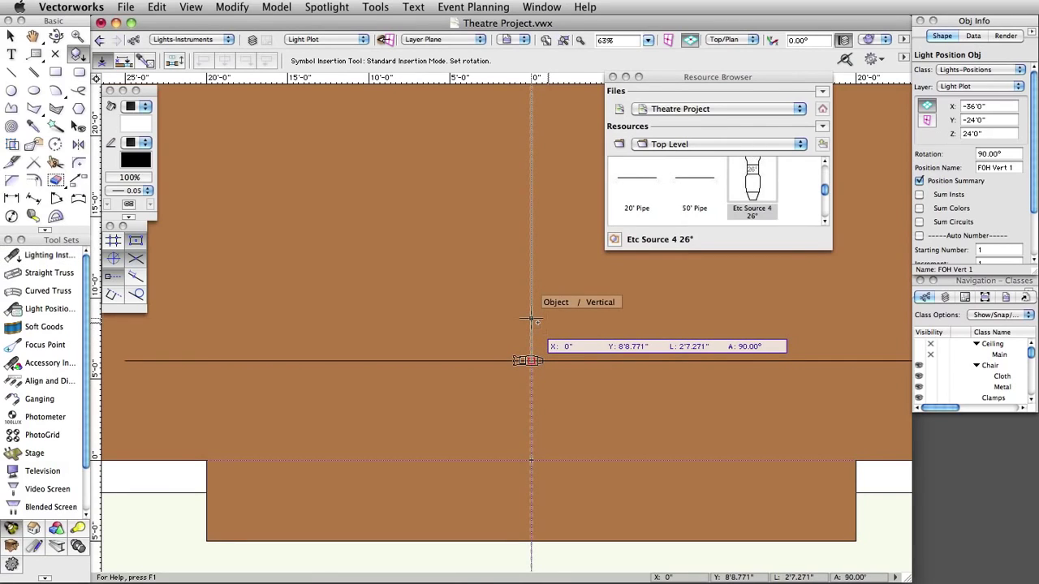
click(612, 360)
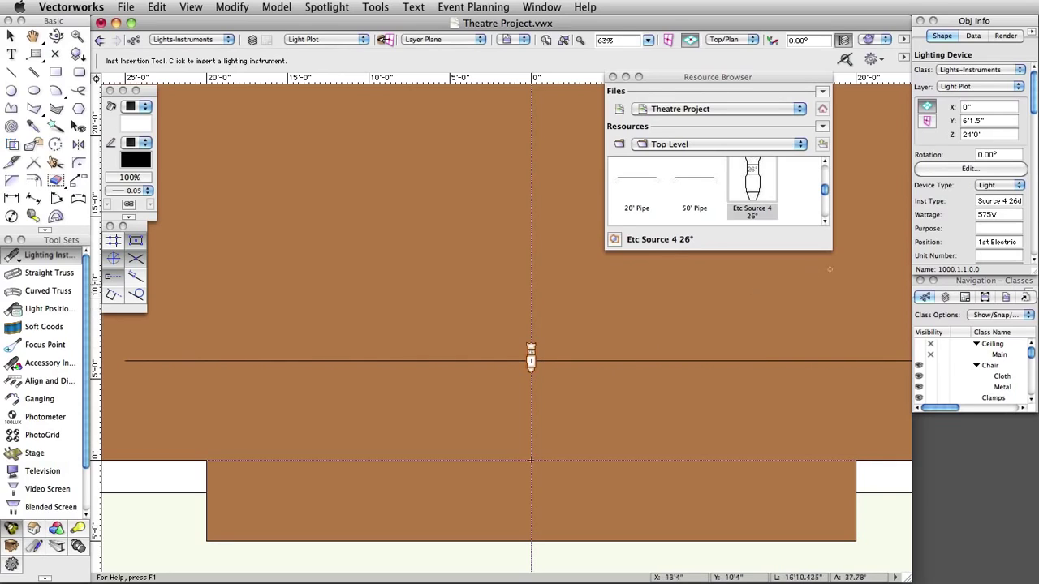
- Collapse the Resource Browser and open the properties of the Etc Source 4 26° instrument on the 1st Electric pipe
click(1003, 241)
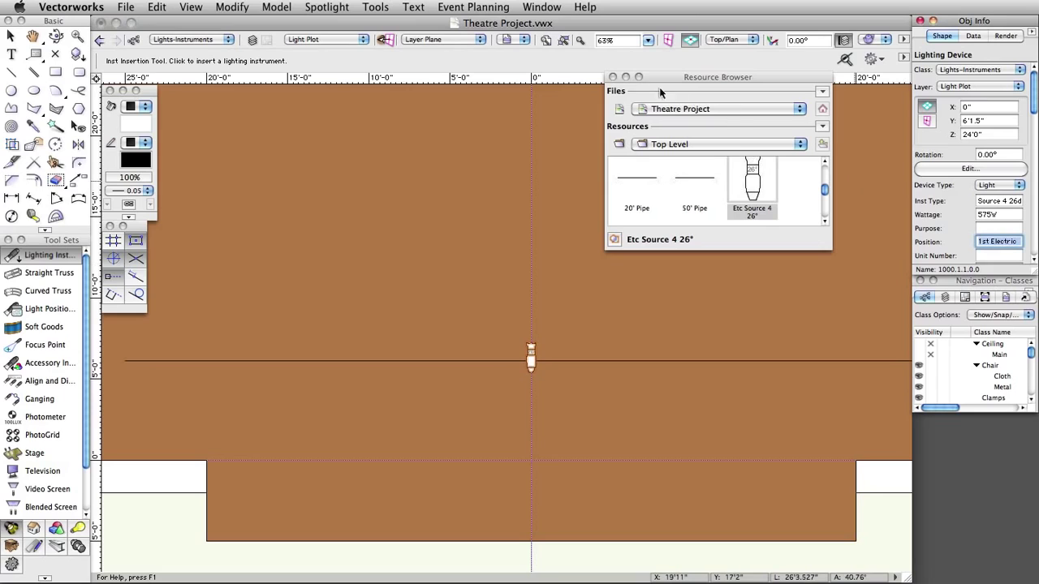
click(625, 77)
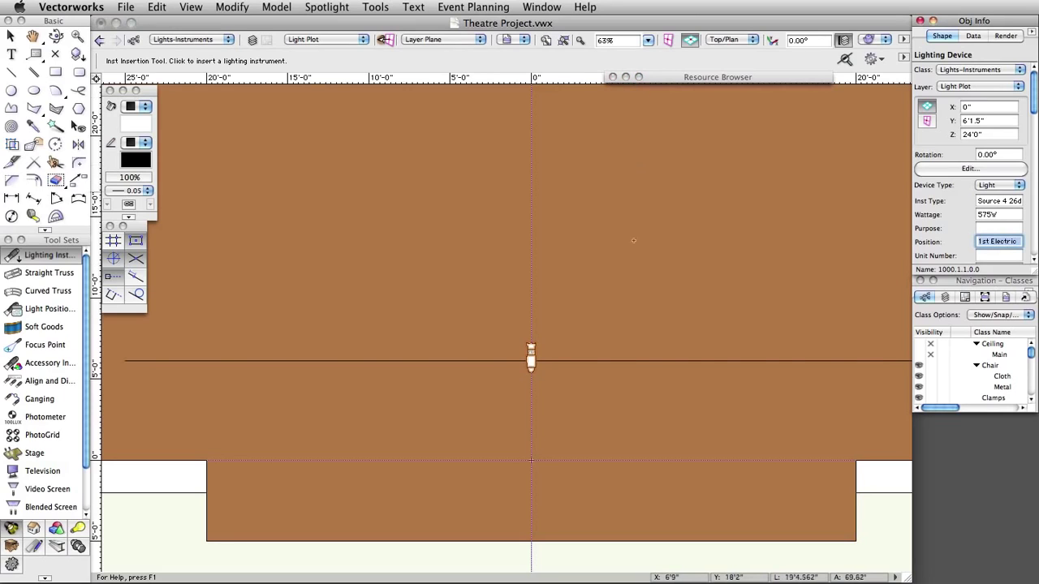
scroll(532, 371, up, 2)
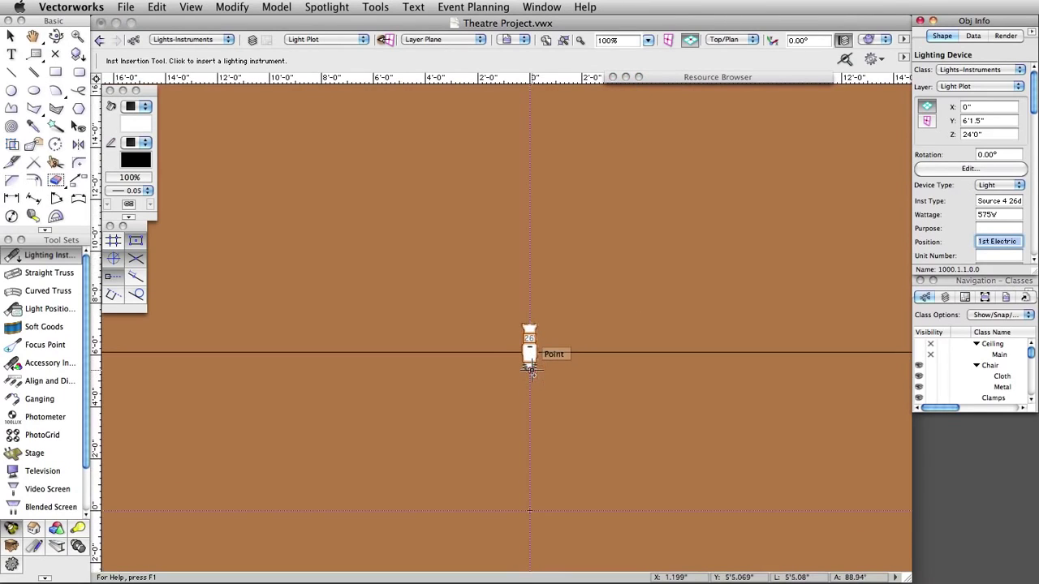
scroll(531, 371, up, 2)
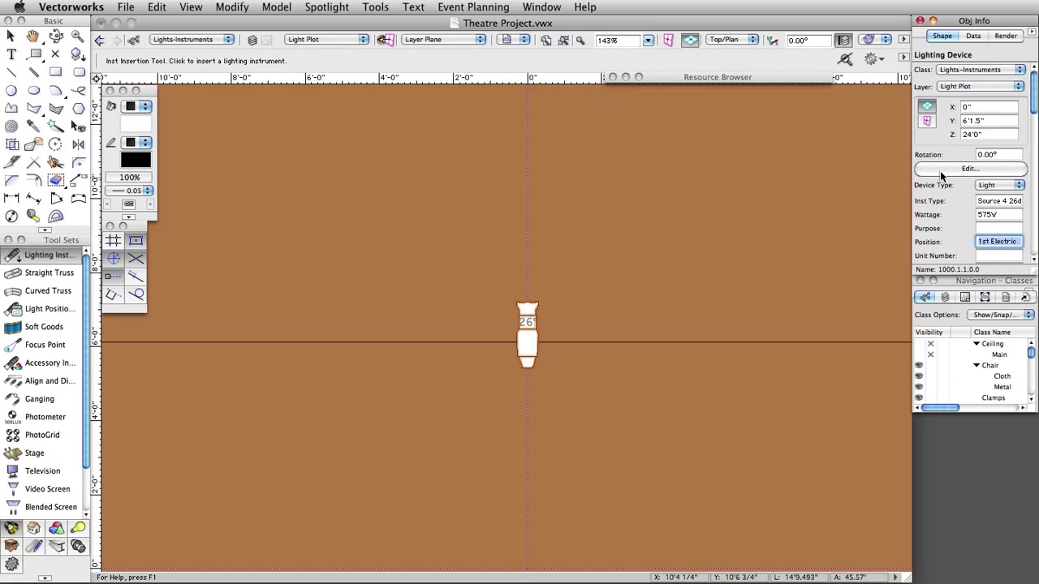
scroll(575, 371, down, 3)
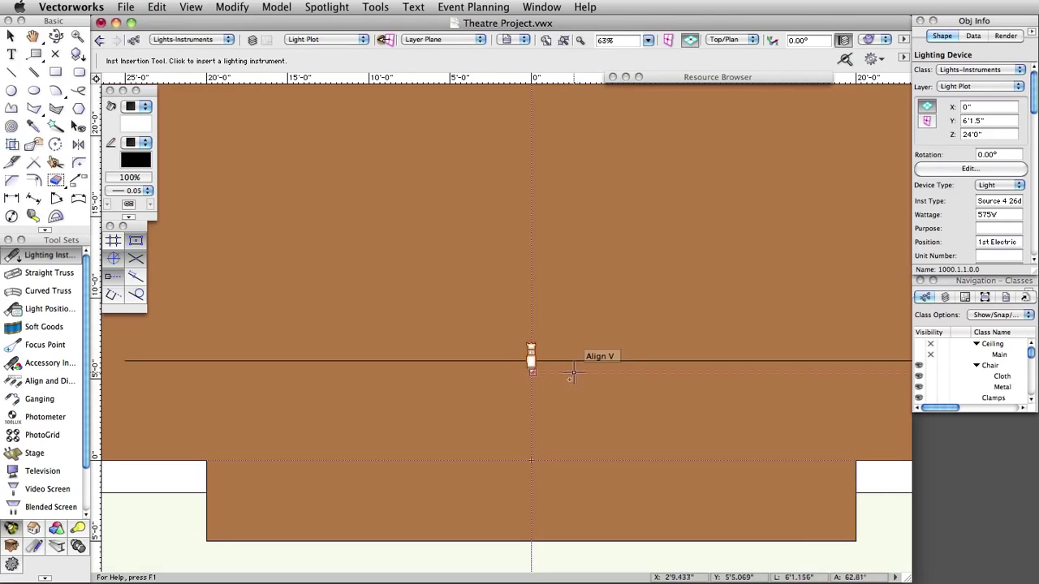
key(x)
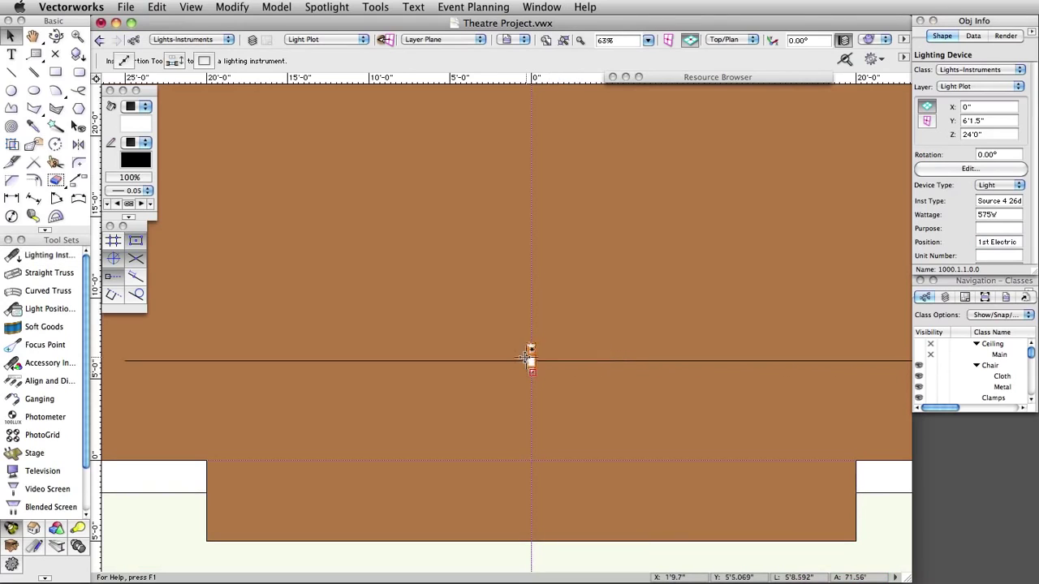
key(x)
double_click(527, 356)
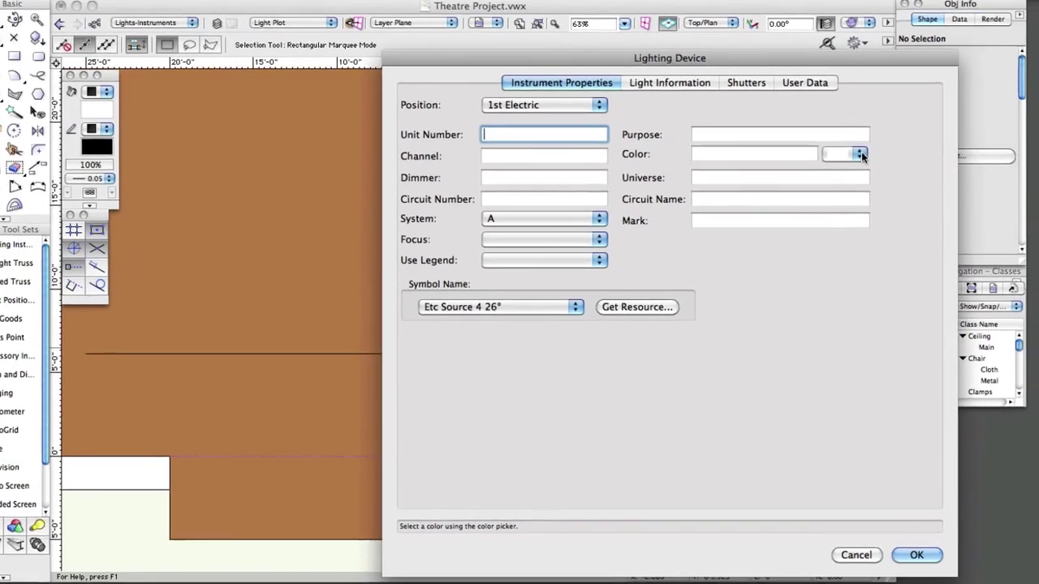
- Choose R-302 from the Spotlight Rosco Colors palette and enter R-302 as the instrument's color name
click(876, 166)
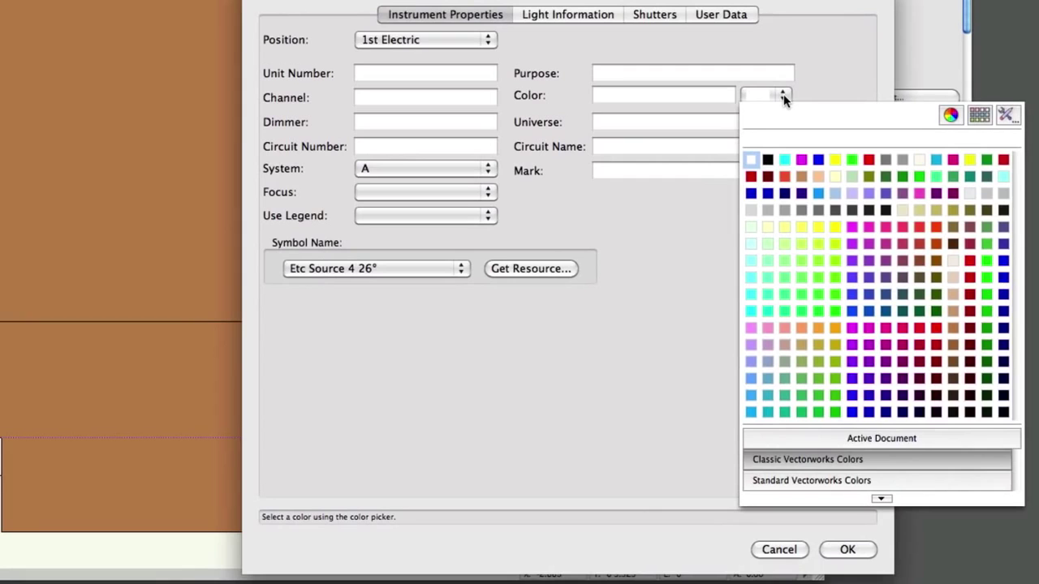
click(979, 115)
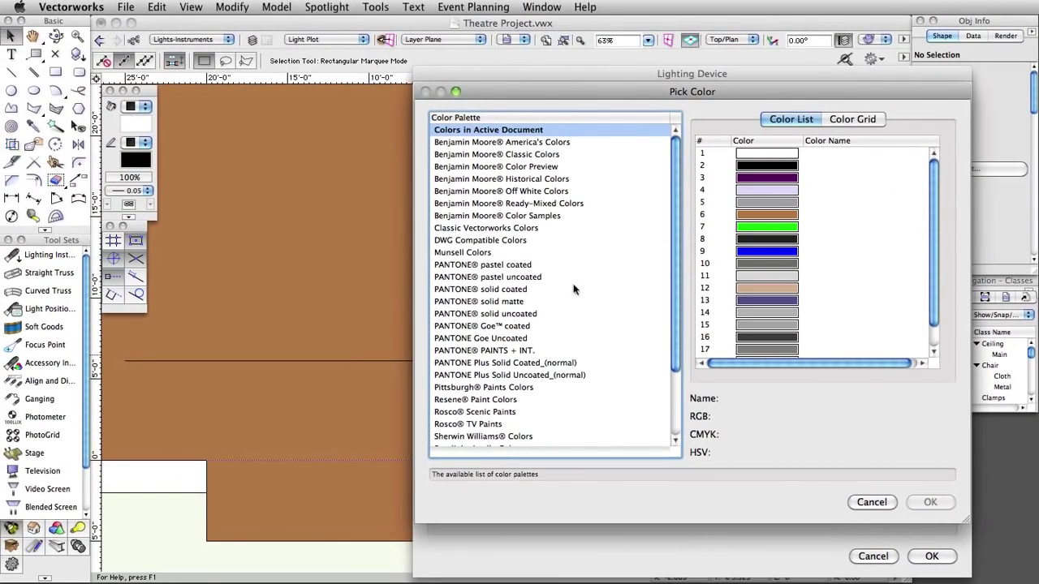
scroll(493, 429, down, 3)
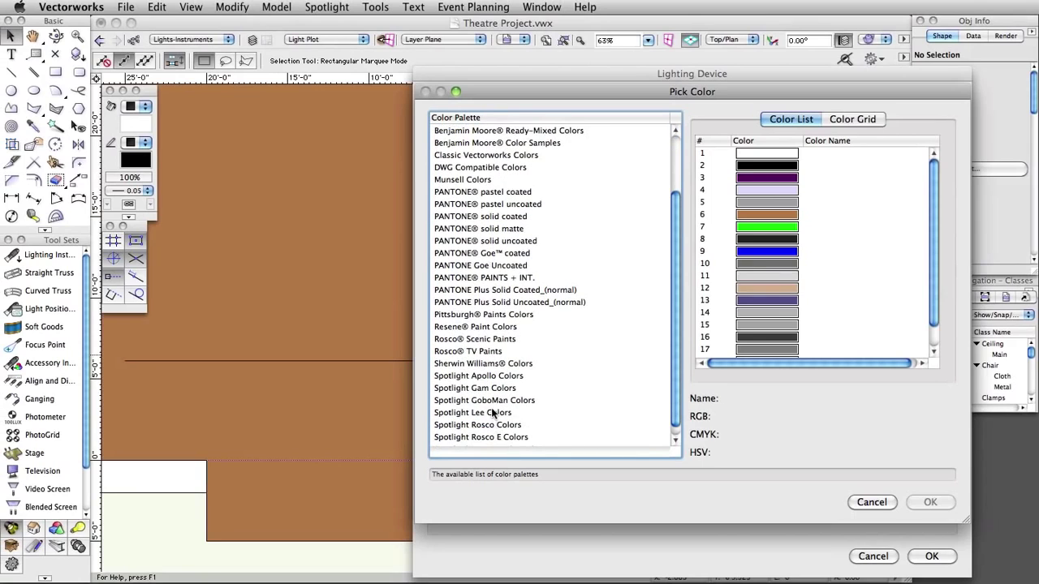
click(482, 425)
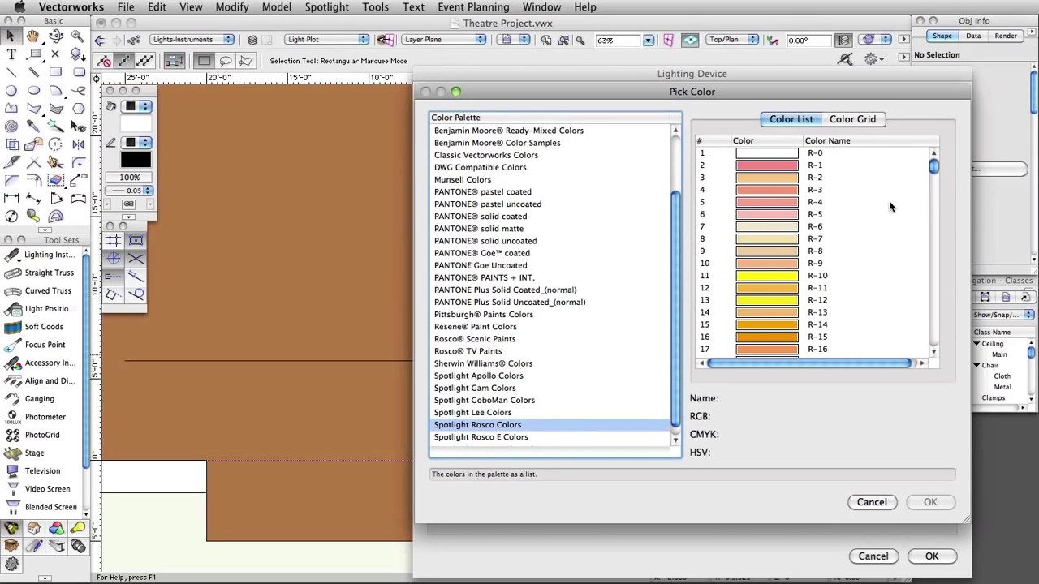
drag(933, 167, 927, 235)
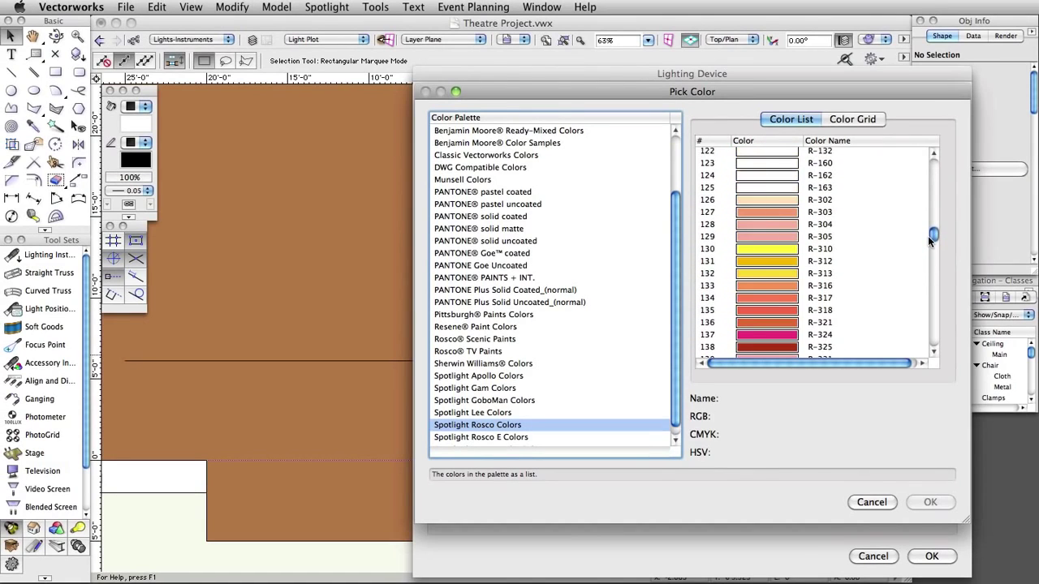
click(782, 200)
click(925, 502)
drag(786, 169, 702, 167)
text(R-302)
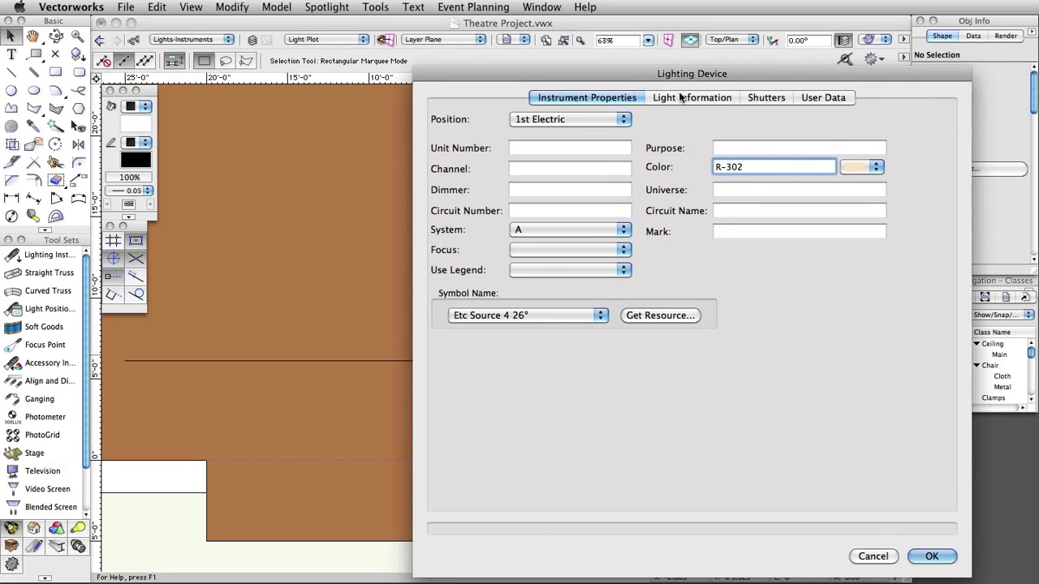
- Set the instrument's top shutter depth to 25% and apply the lighting device settings
click(747, 98)
double_click(718, 142)
text(25)
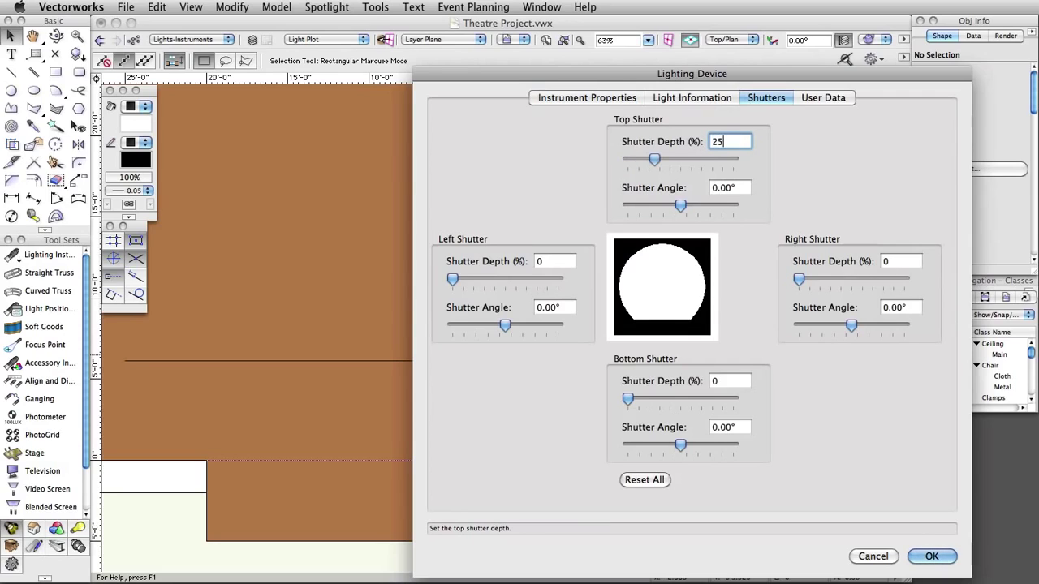
click(932, 556)
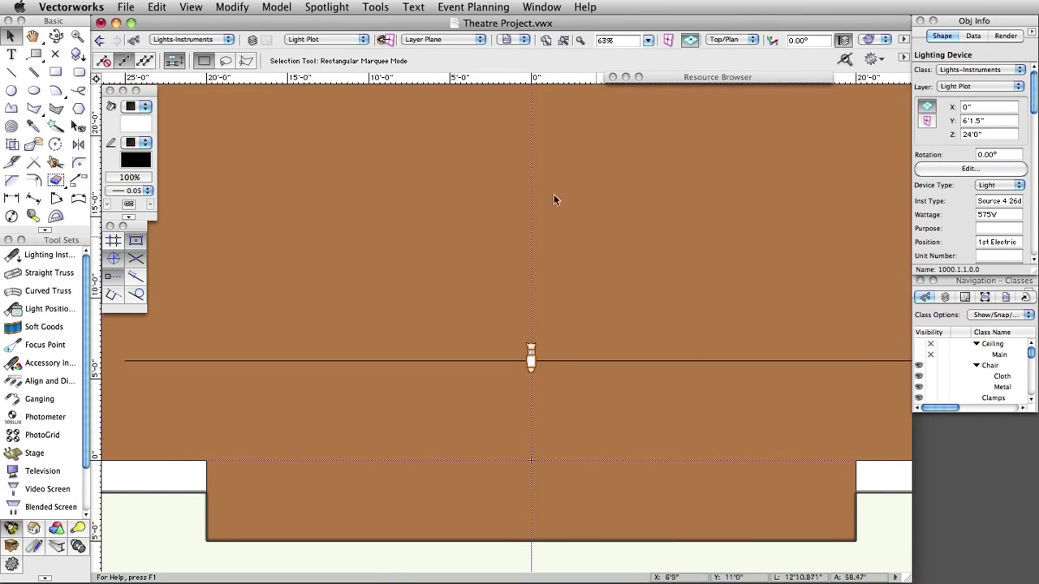
- Make the Scenery design layer visible through the Organization settings
click(376, 7)
click(407, 25)
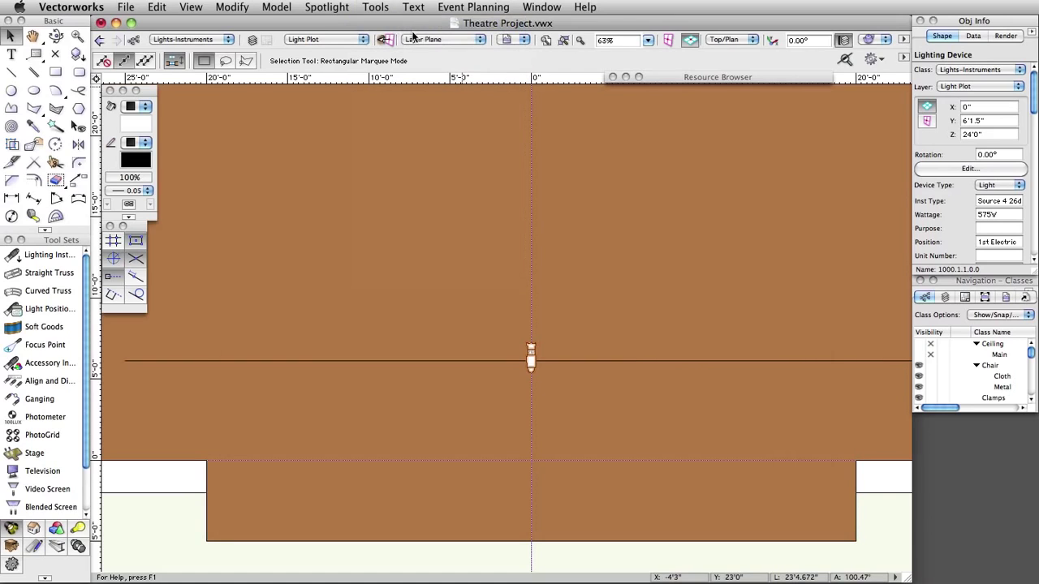
click(282, 200)
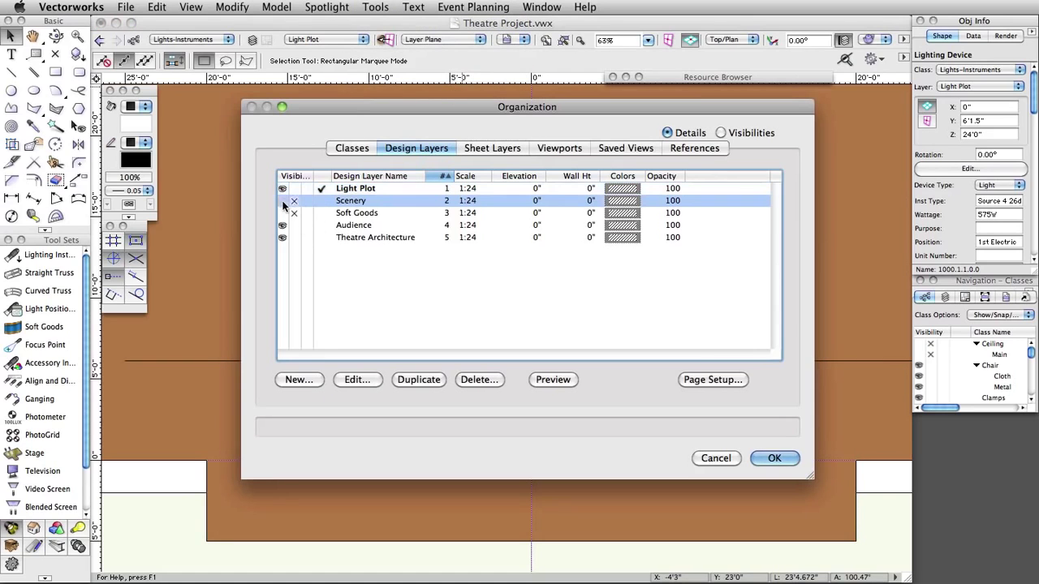
click(775, 458)
- Focus the instrument on a new focus point A, 5'0" high, placed at the centre of the curved scenery piece
right_click(531, 354)
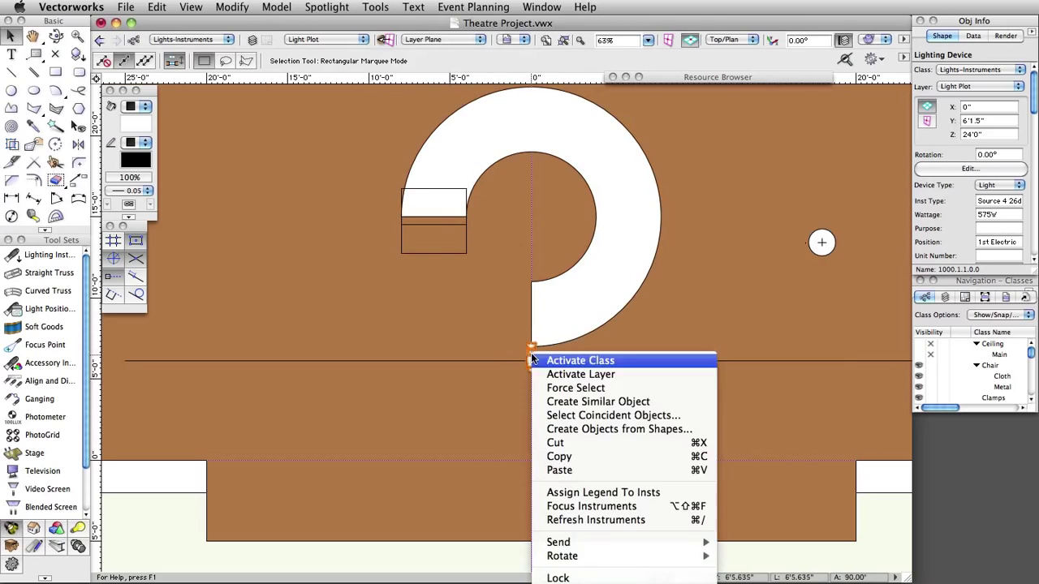
mouse_move(624, 541)
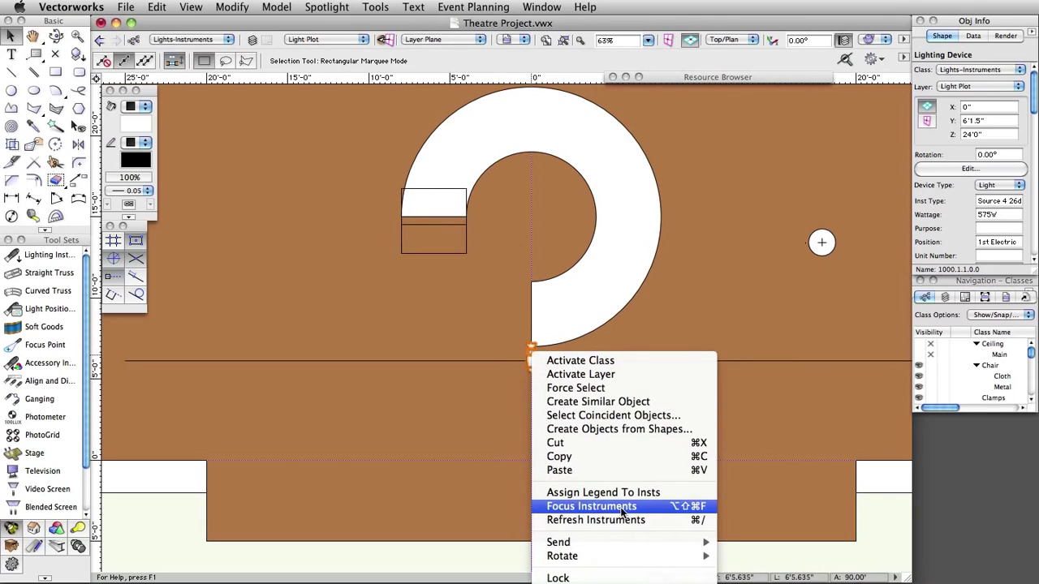
click(622, 506)
click(661, 218)
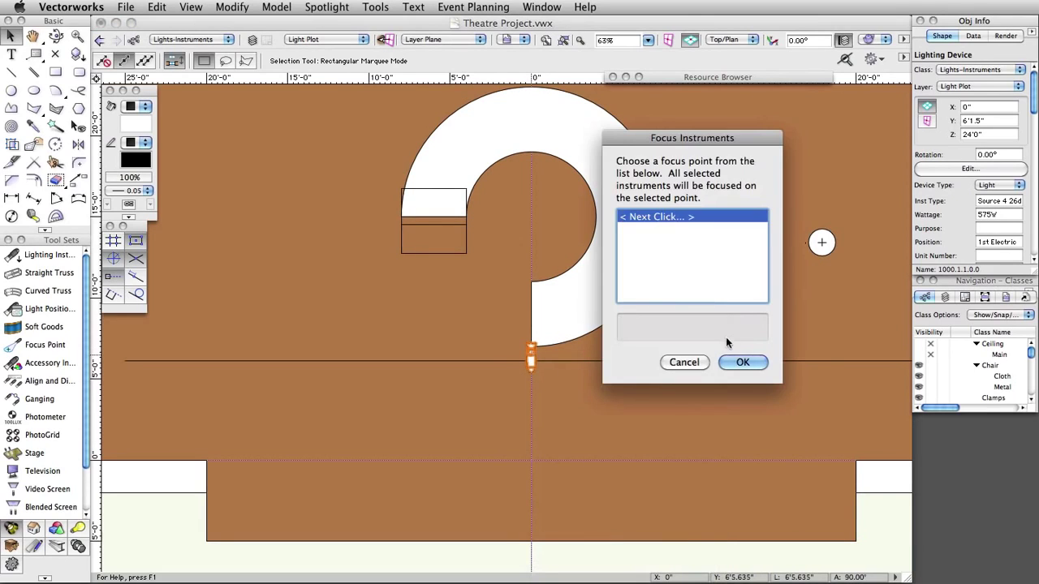
click(743, 362)
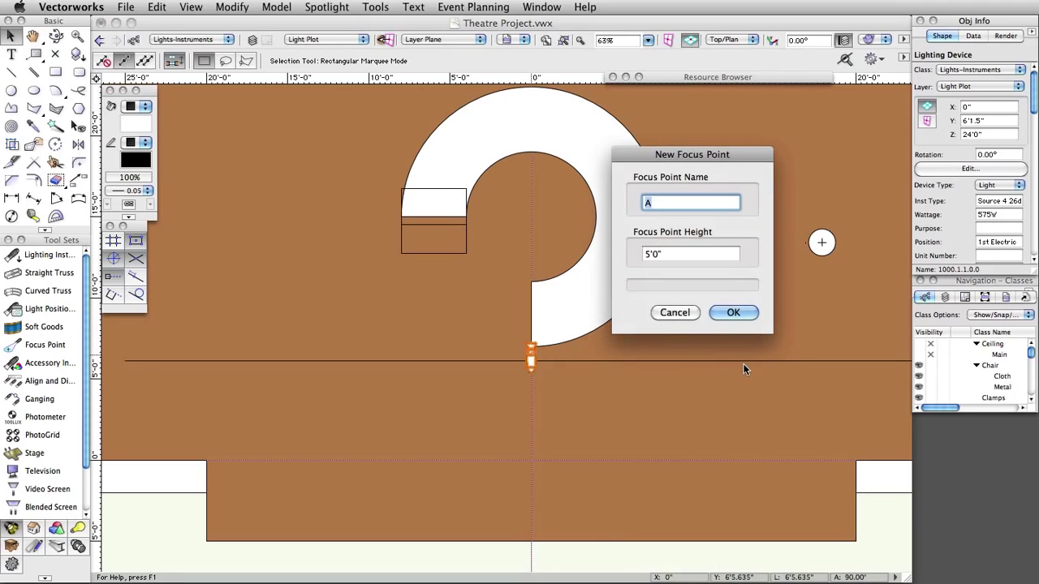
click(734, 312)
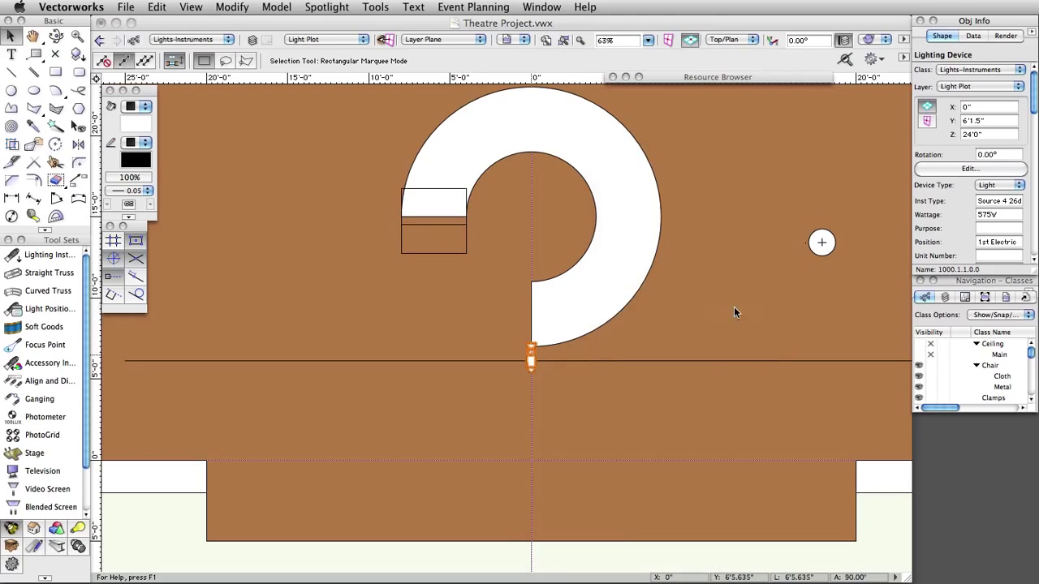
click(530, 216)
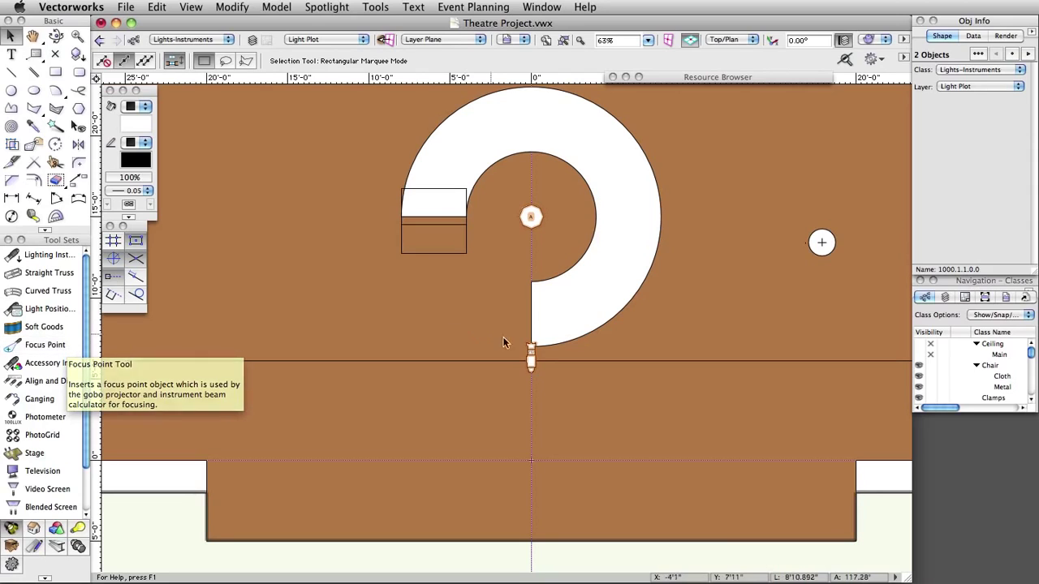
click(531, 347)
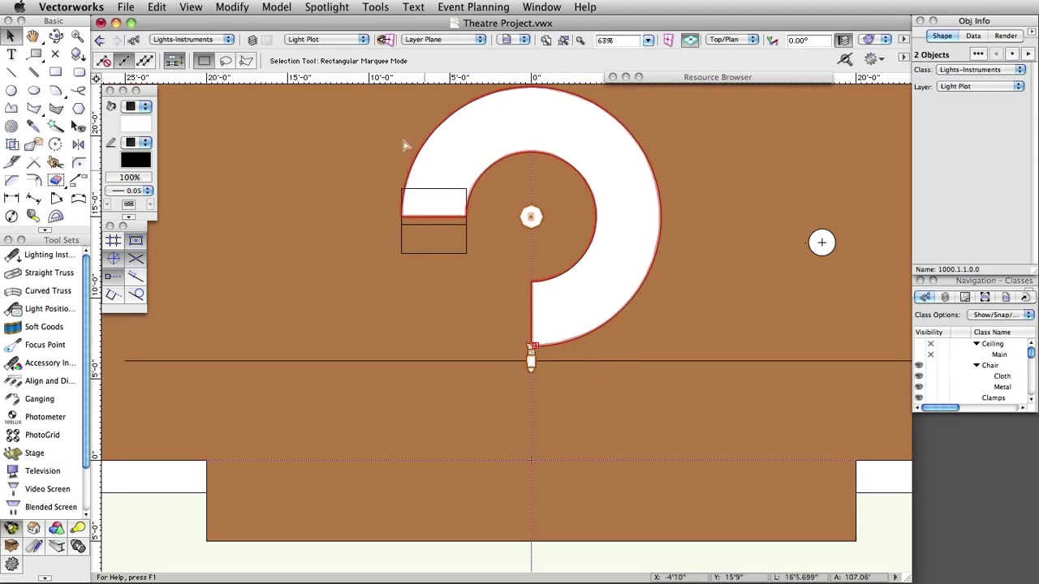
- Add a new label legend named LL-1 in the Label Legend Manager
click(340, 10)
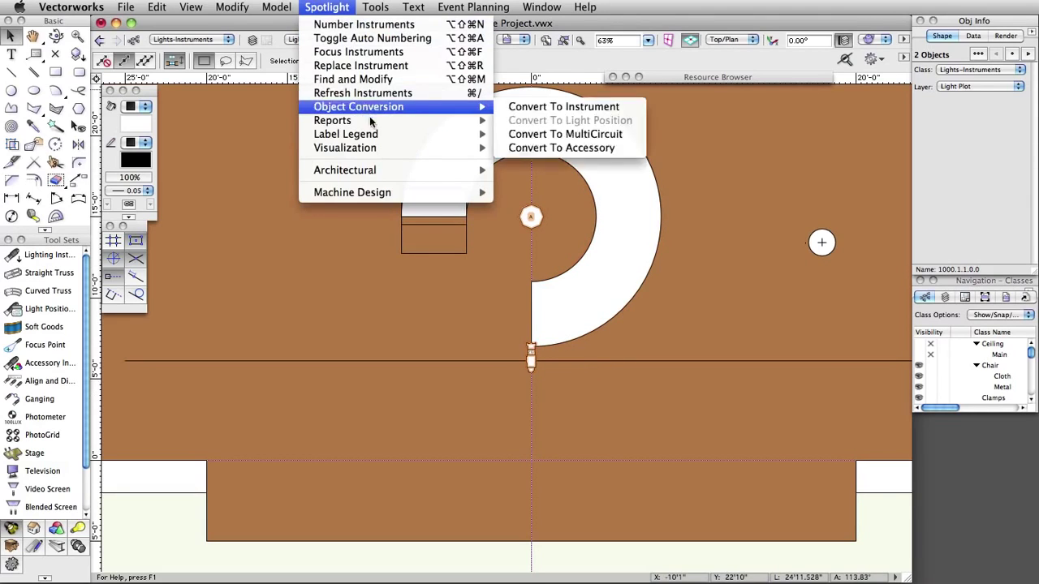
mouse_move(379, 134)
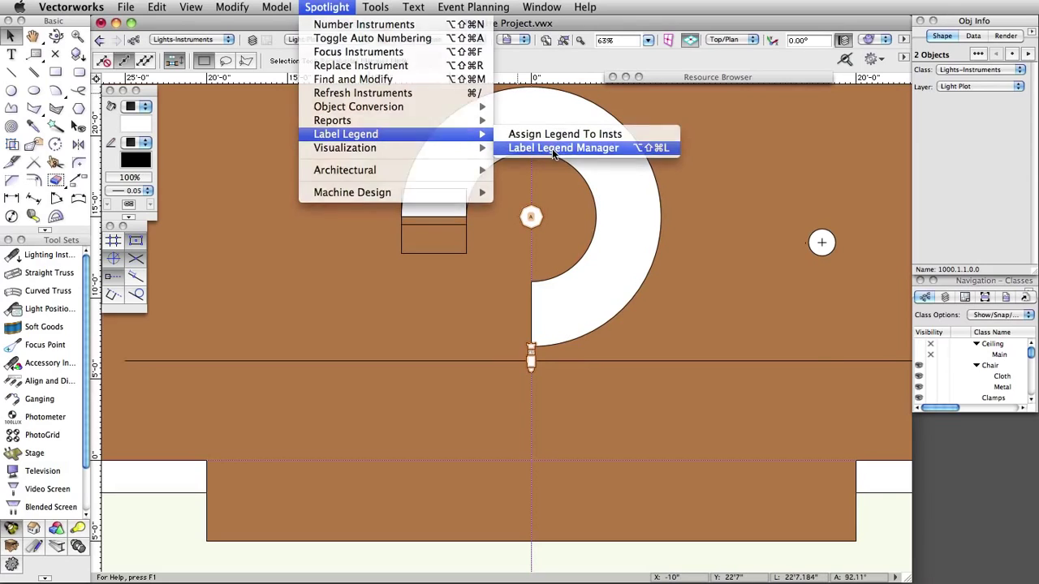
click(552, 148)
click(747, 178)
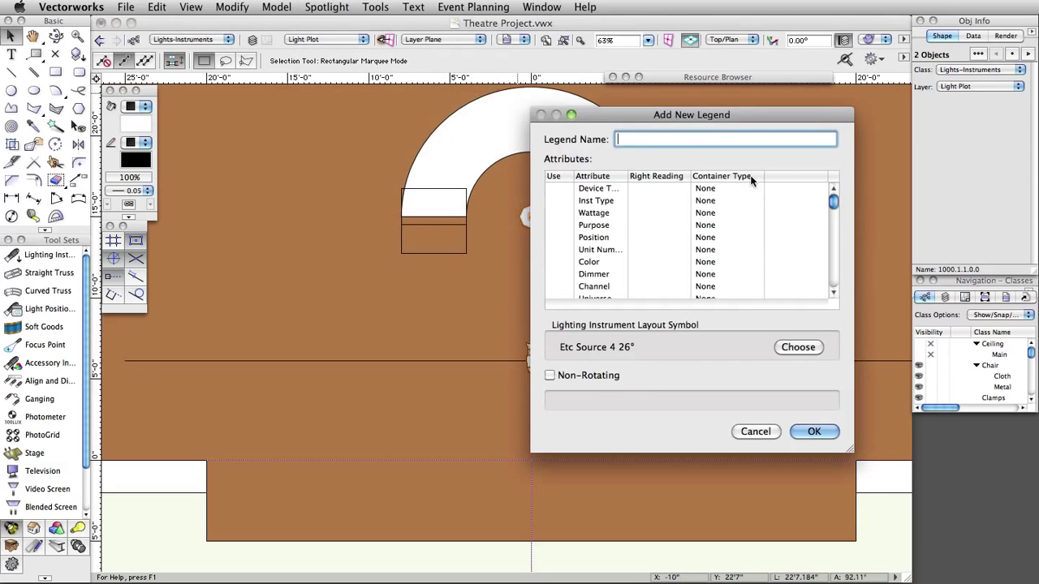
text(LL-1)
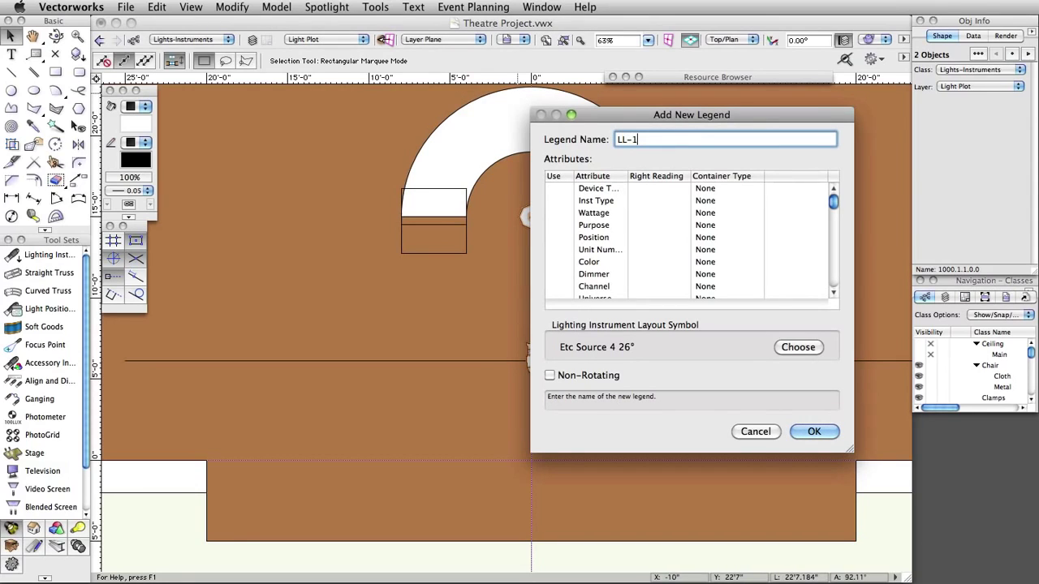
- Include the Position, Color and Focus attributes in the LL-1 legend
click(559, 237)
click(562, 263)
scroll(563, 265, down, 10)
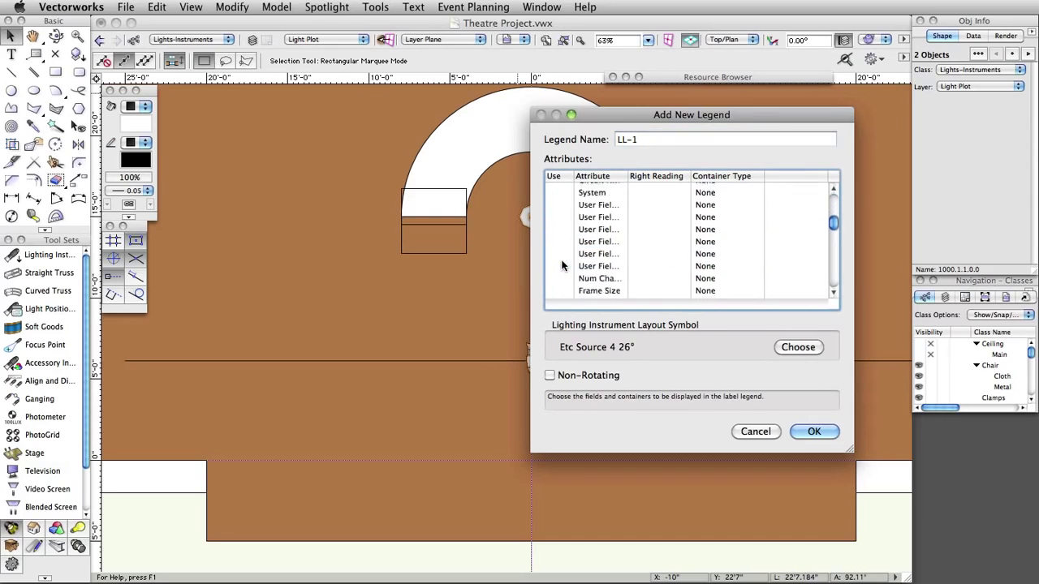
scroll(563, 266, down, 6)
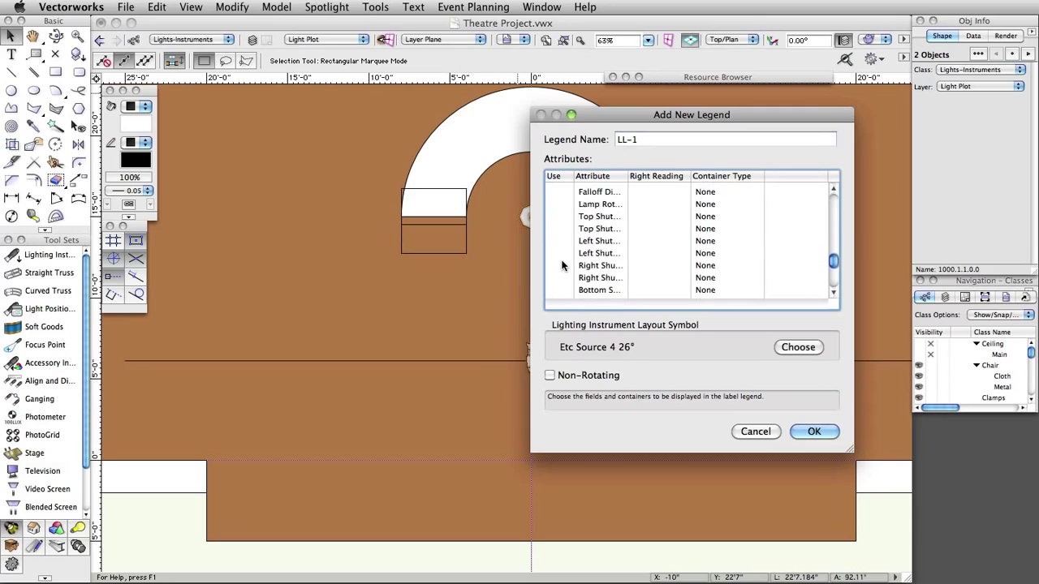
scroll(563, 265, down, 1)
click(559, 267)
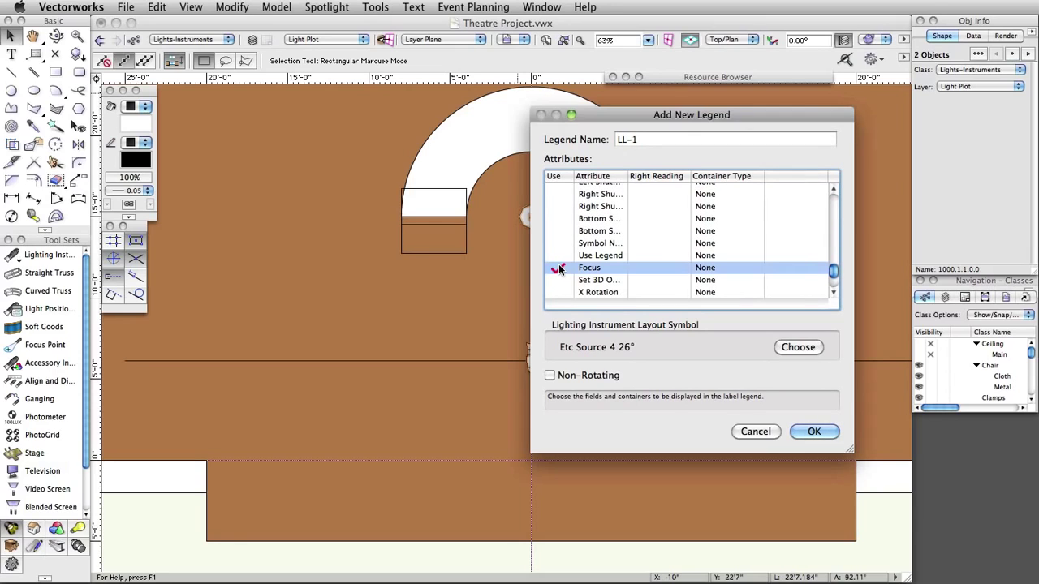
- Choose the Etc Source 4 26° symbol as the legend's lighting instrument layout symbol
click(798, 347)
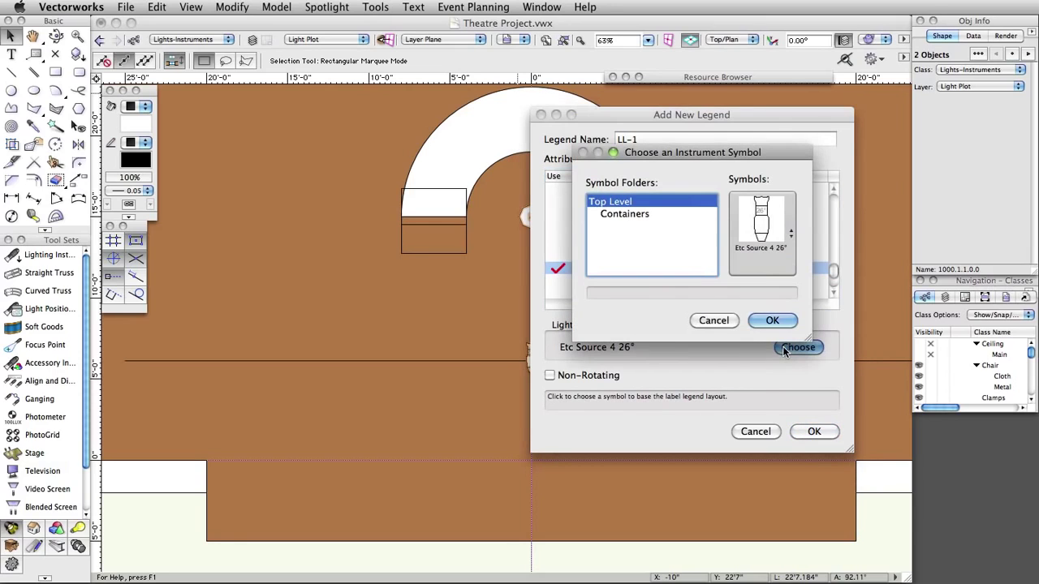
click(763, 234)
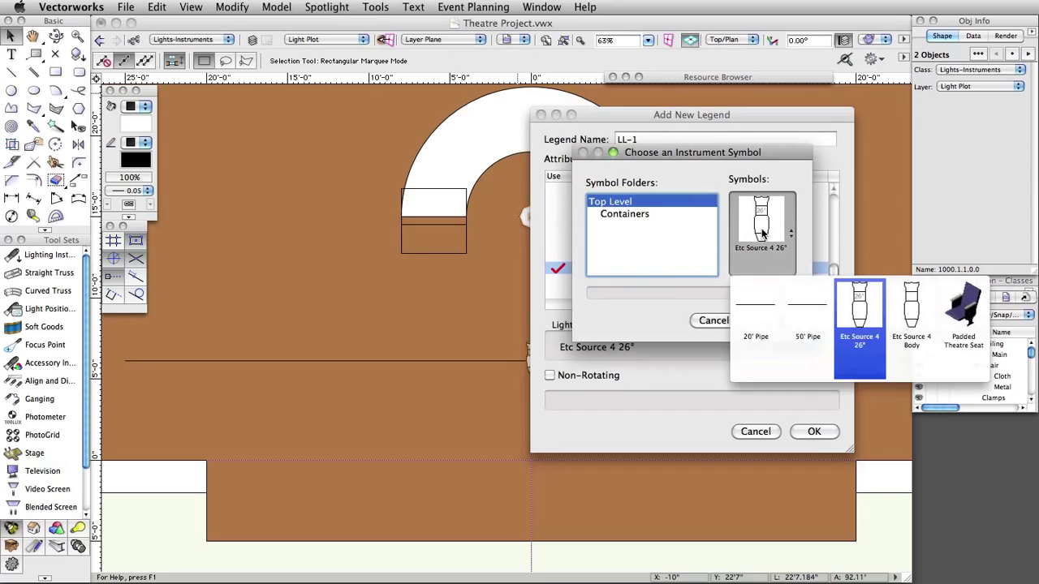
click(854, 316)
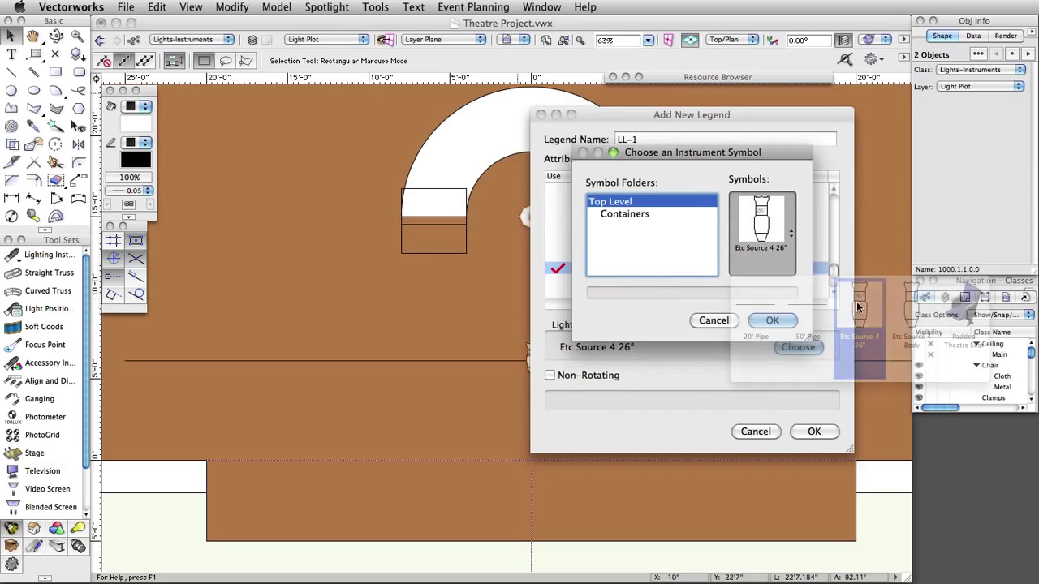
click(773, 321)
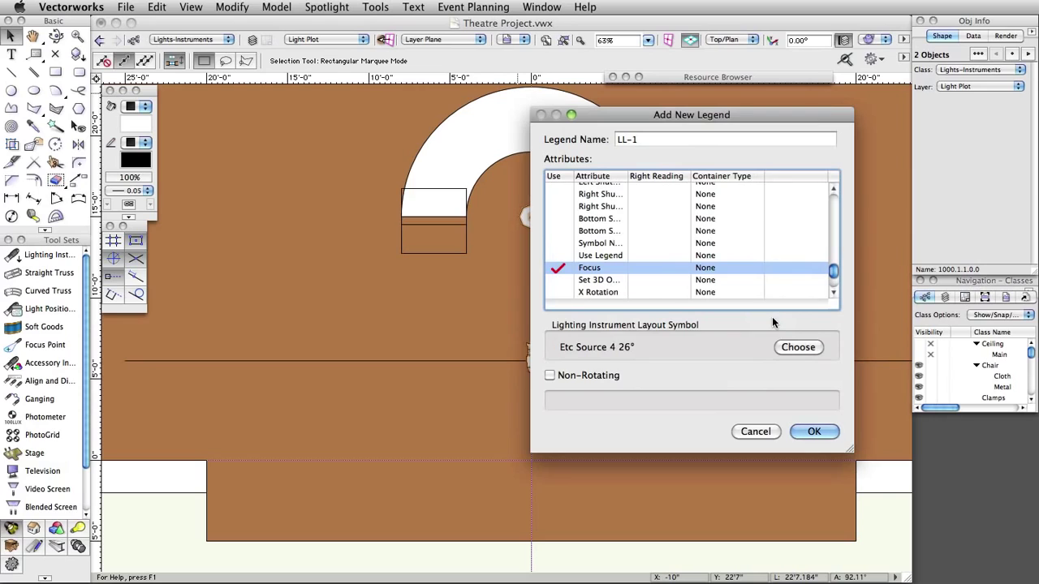
- Lay out the LL-1 legend with Position above the instrument symbol, Color below it and Focus on its body
click(814, 430)
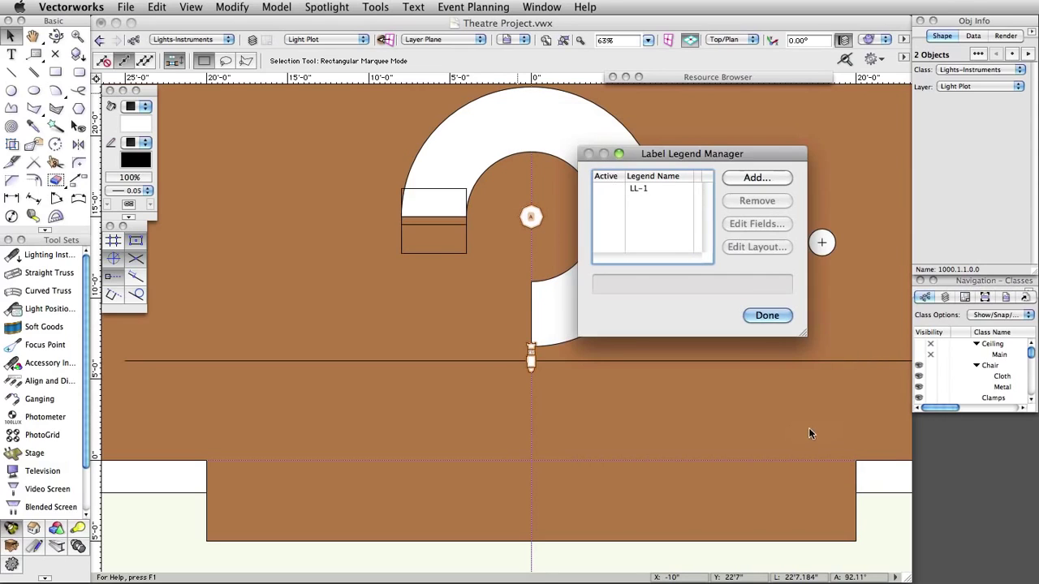
click(637, 187)
click(760, 247)
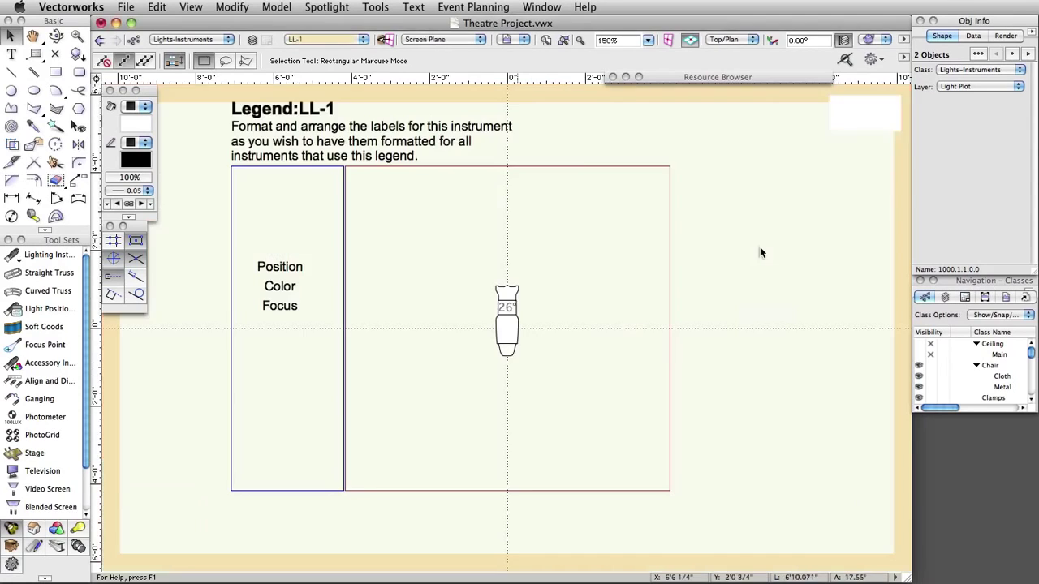
drag(255, 259, 511, 274)
drag(279, 286, 507, 373)
click(279, 306)
drag(348, 302, 512, 326)
click(864, 113)
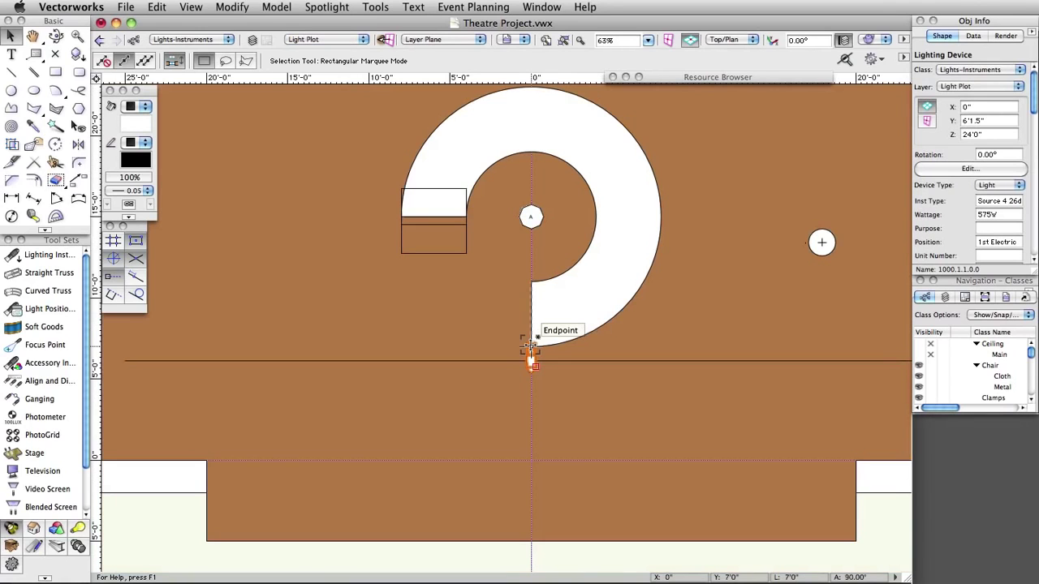
- Assign the LL-1 label legend to the instrument at the middle of the 1st Electric
scroll(529, 347, up, 5)
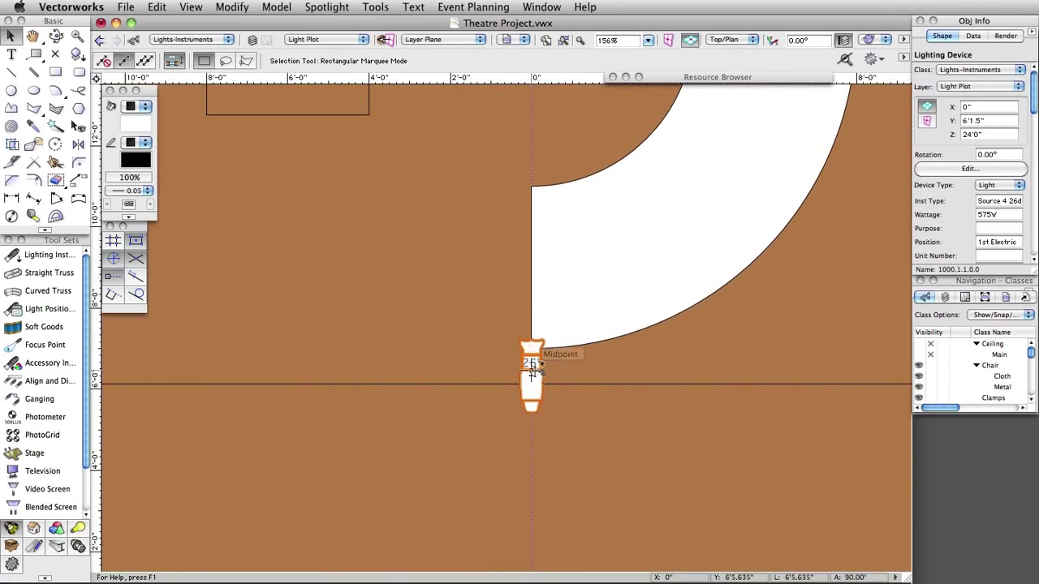
double_click(532, 363)
click(560, 269)
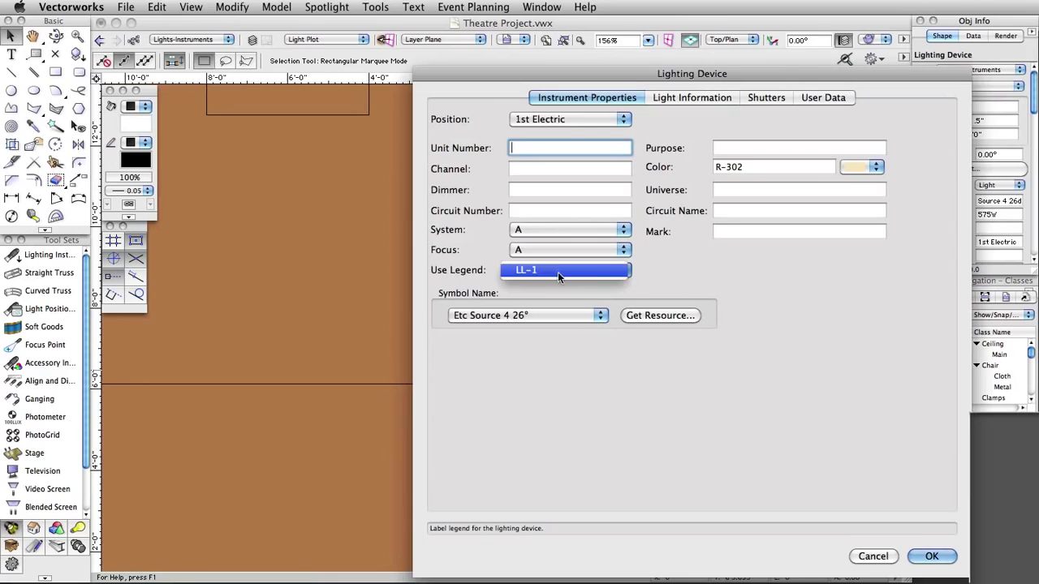
click(555, 271)
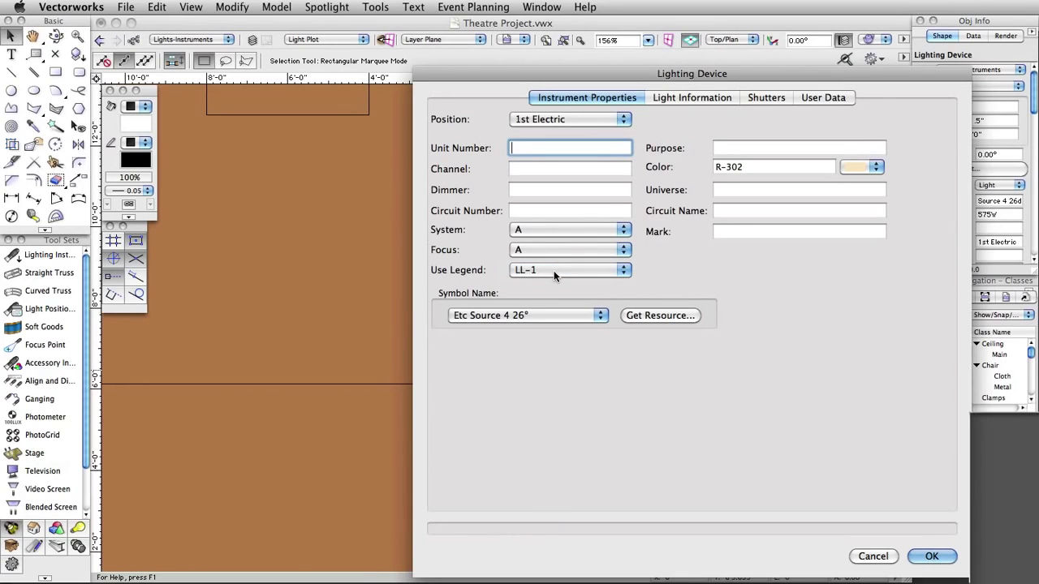
click(931, 556)
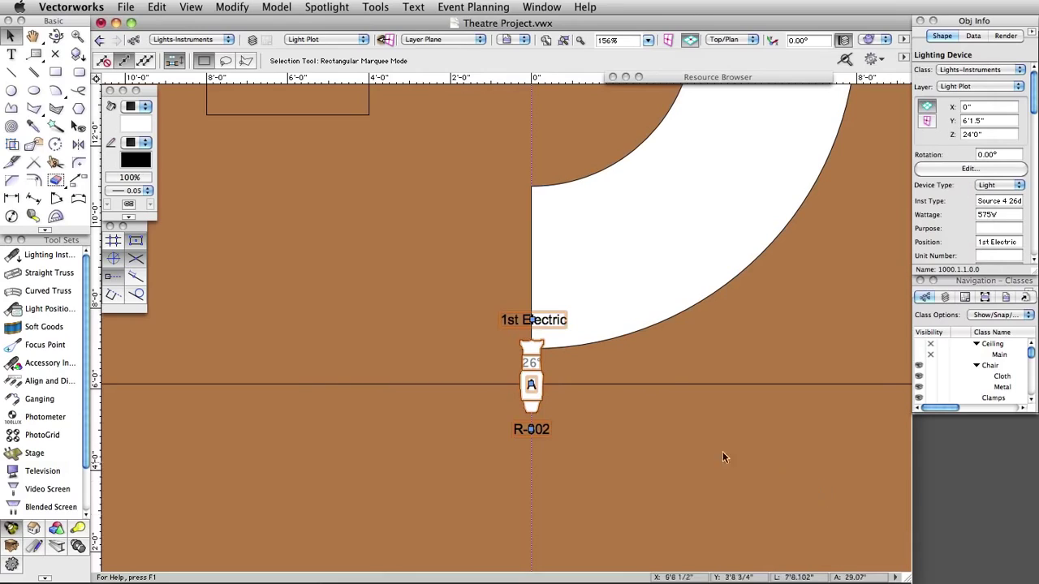
click(646, 439)
- Duplicate the labelled 1st Electric instrument eight times
scroll(527, 361, down, 3)
scroll(528, 355, down, 4)
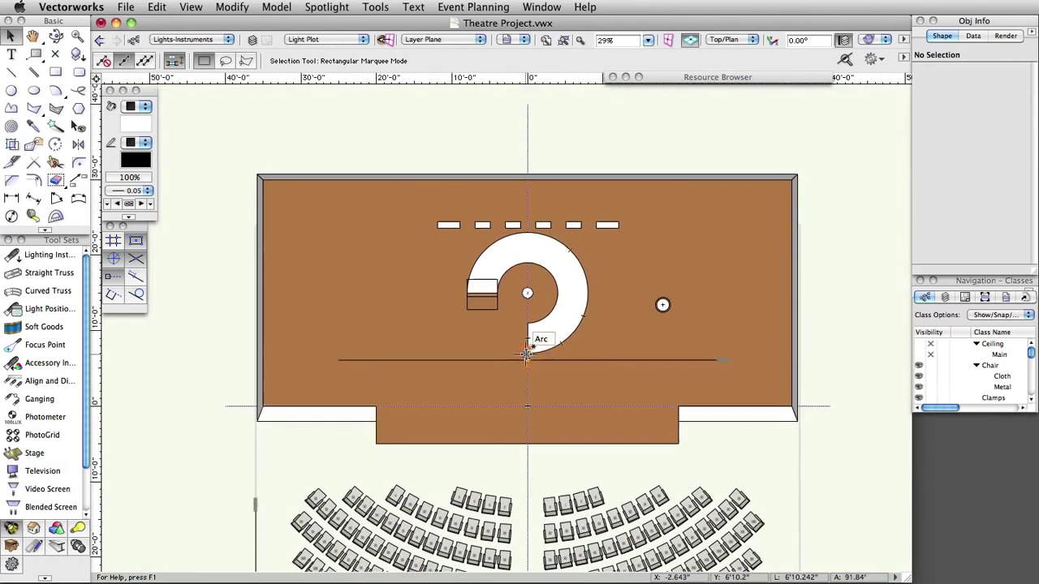
scroll(528, 355, up, 1)
click(527, 357)
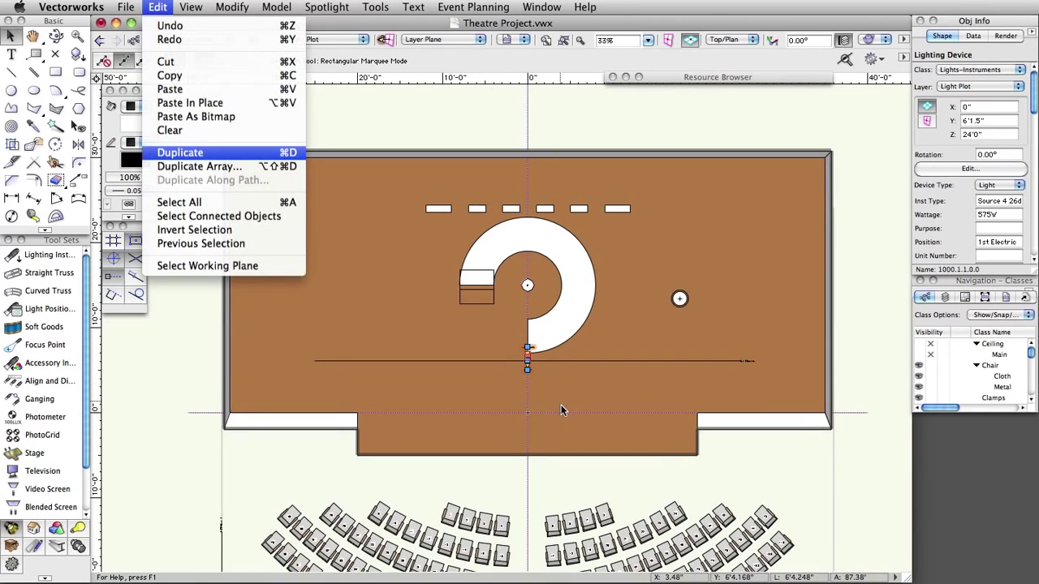
key(super+d)
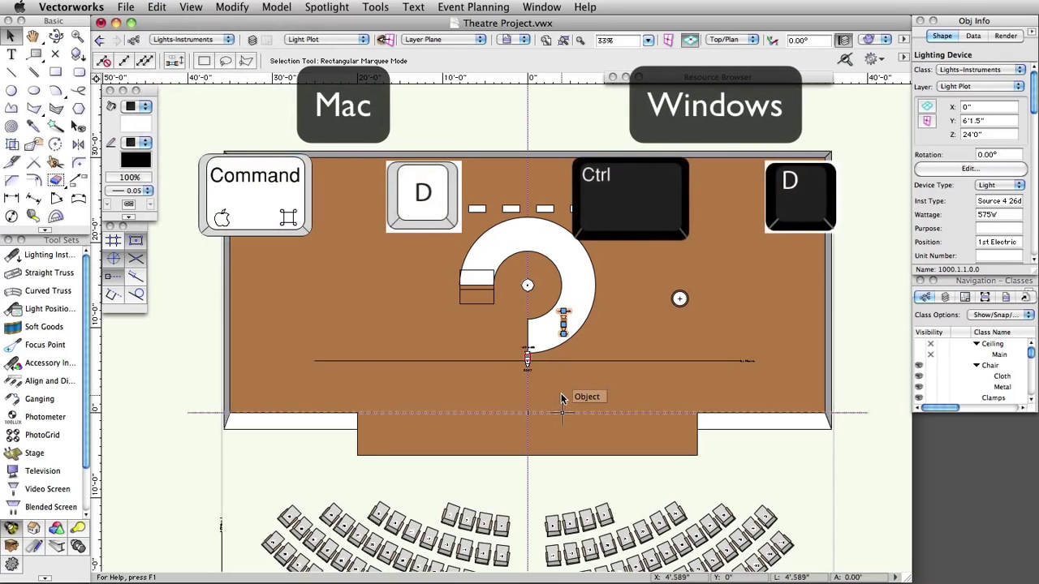
key(super+d)
key(super+d)
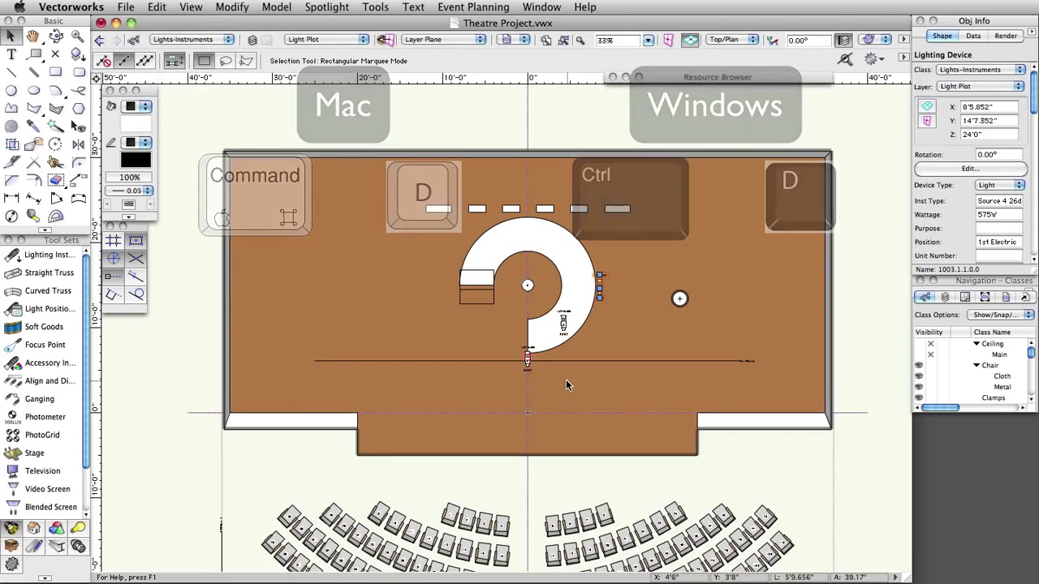
key(super+d)
key(super+d)
key(super+d)
key(super+d)
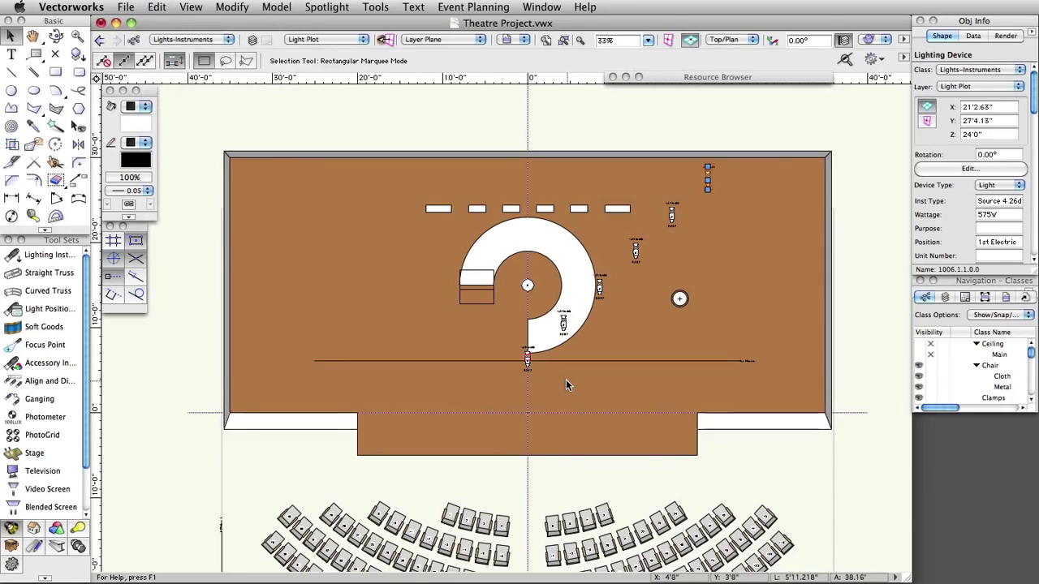
key(super+d)
key(super+d)
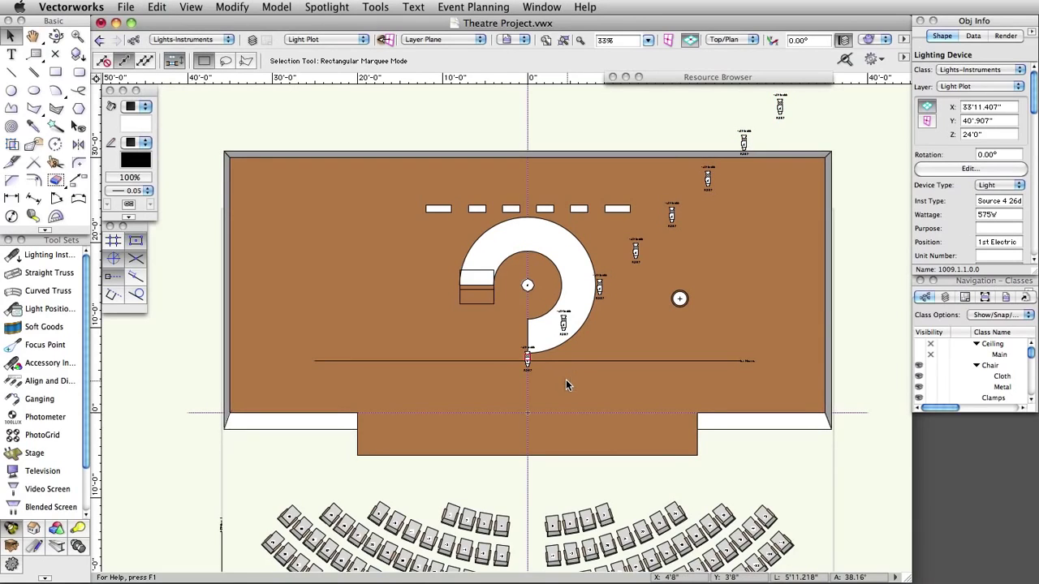
- Select all similar instruments and distribute them evenly inside points along the 1st Electric, from one end of the pipe to the other
click(55, 127)
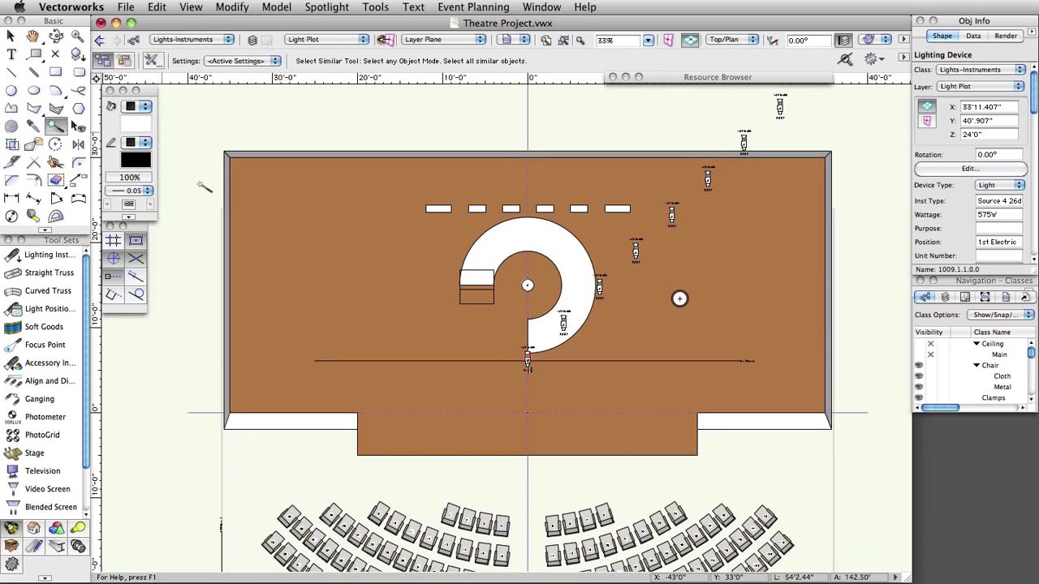
click(528, 365)
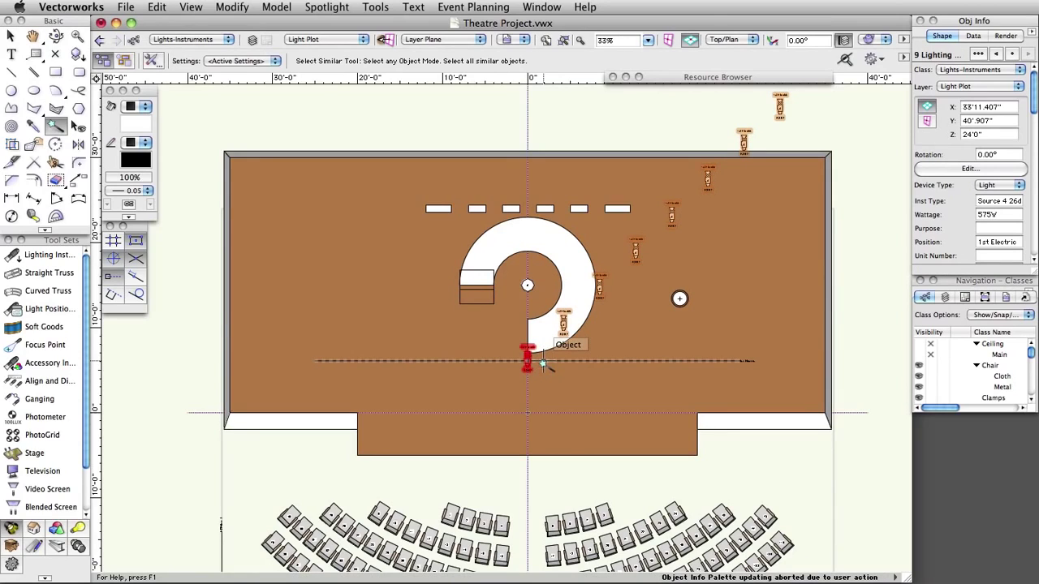
click(49, 381)
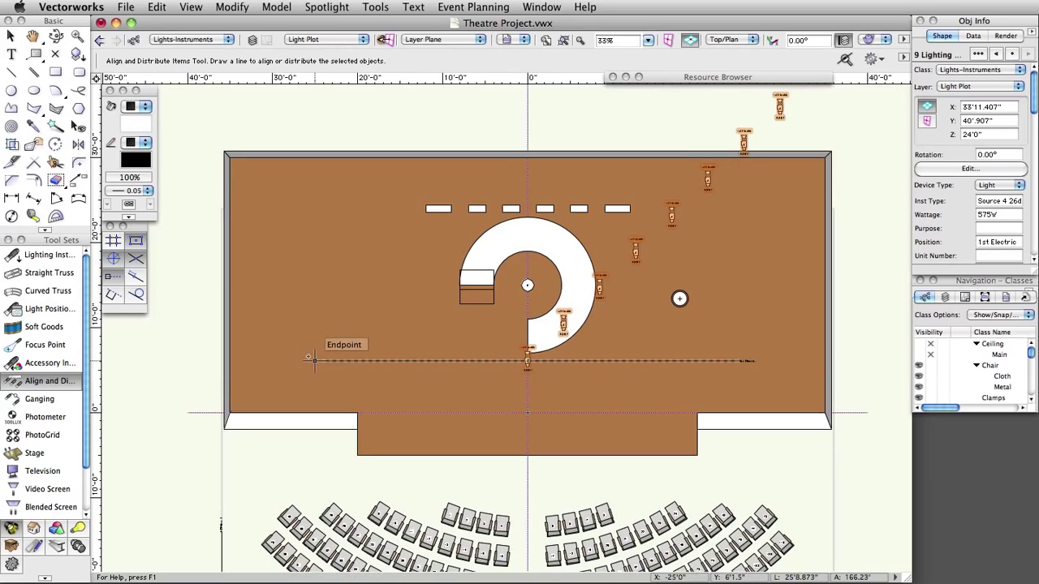
click(314, 361)
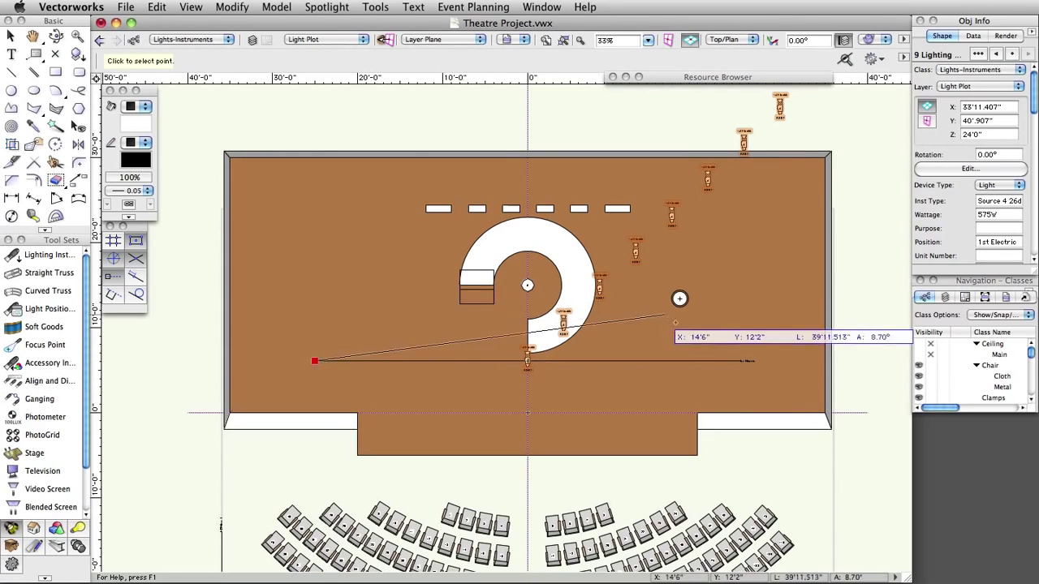
scroll(738, 361, up, 6)
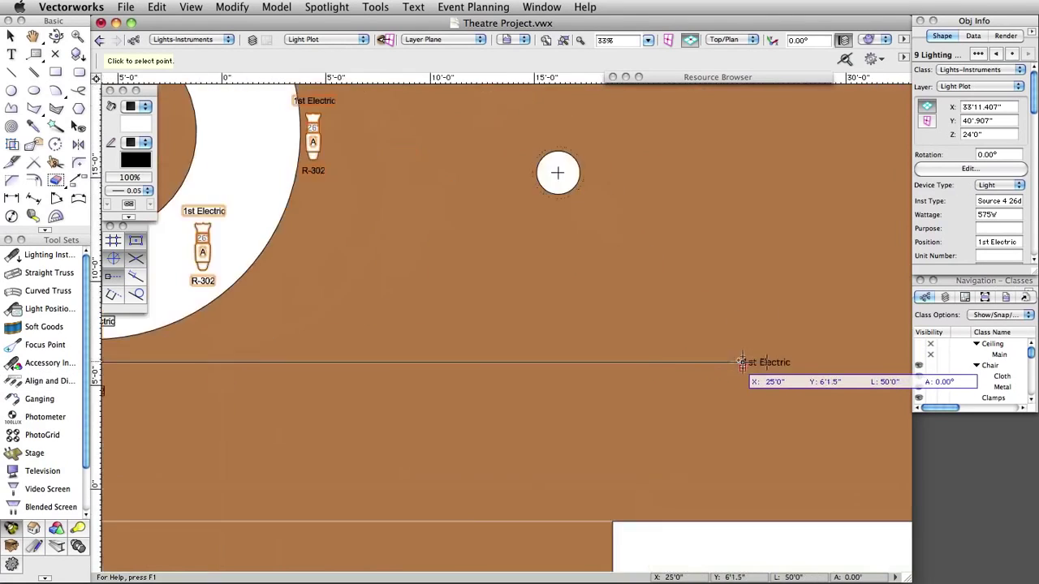
click(735, 364)
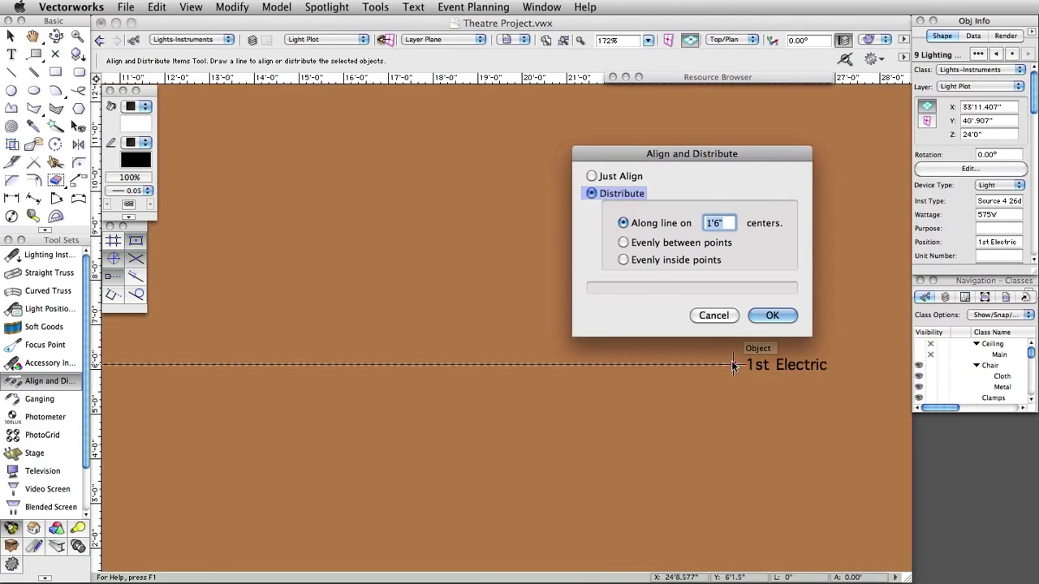
click(671, 260)
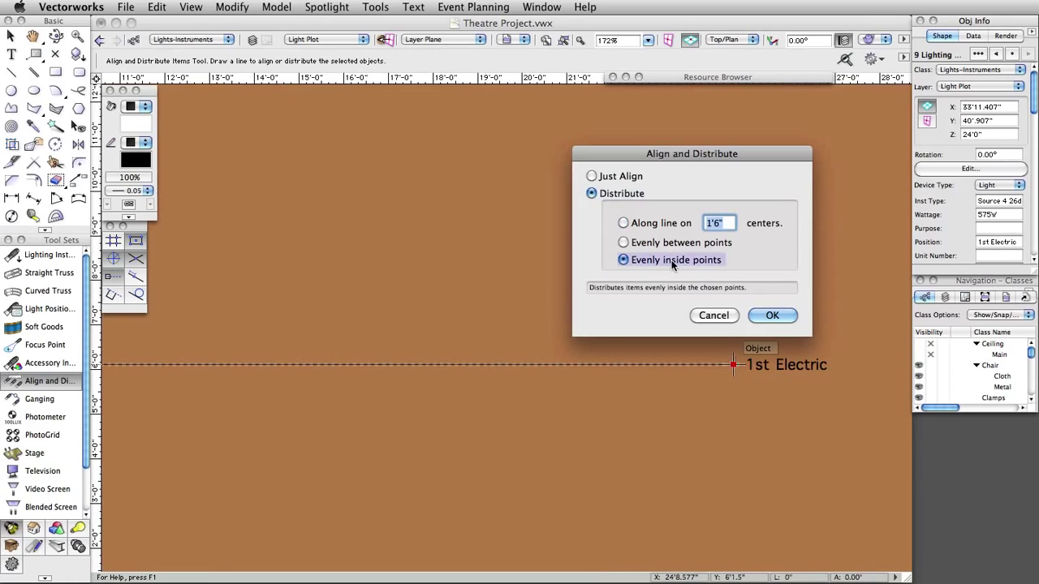
click(767, 316)
scroll(509, 351, down, 8)
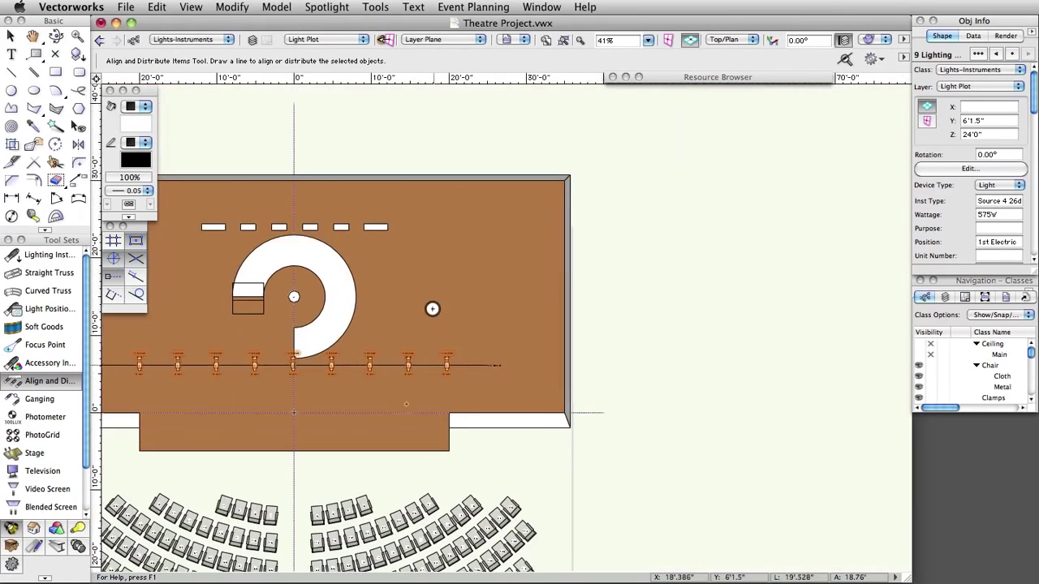
- Focus the two leftmost instruments of the 1st Electric on a new focus point B, 5'0" high, right of the curved scenery
key(space)
scroll(473, 403, up, 3)
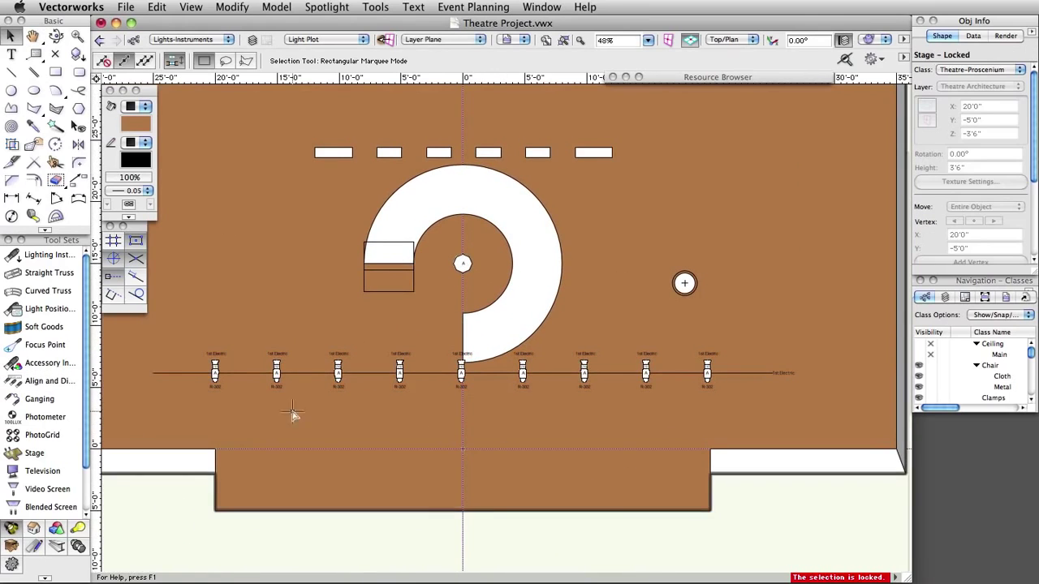
click(218, 372)
shift+click(276, 373)
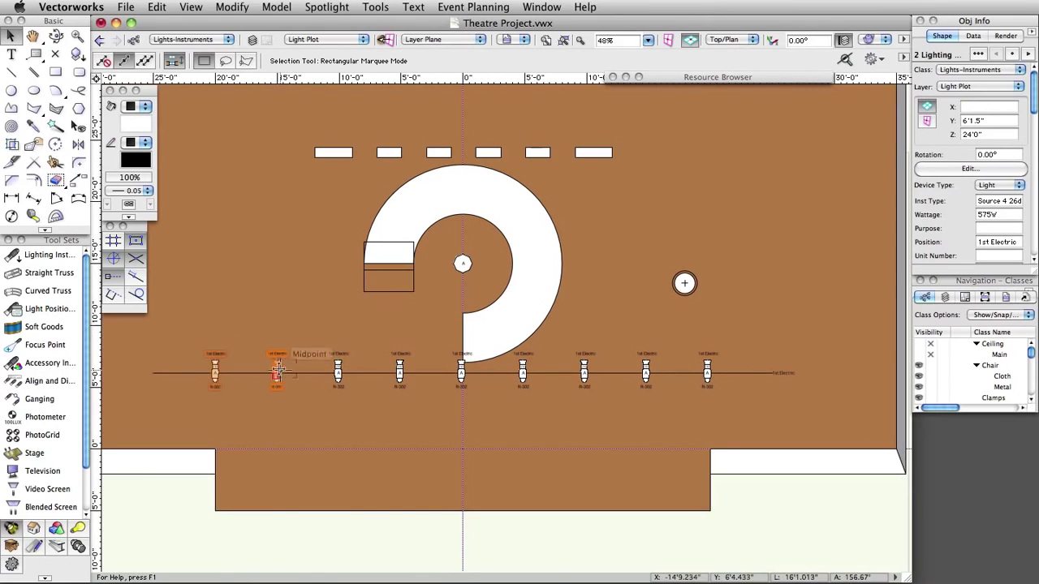
right_click(276, 371)
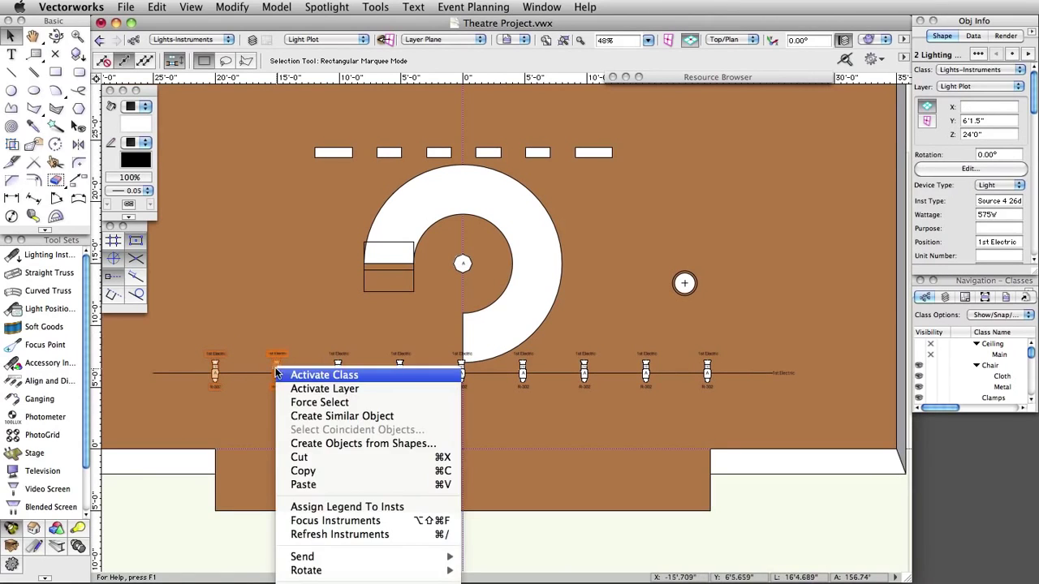
click(370, 522)
click(666, 216)
click(742, 362)
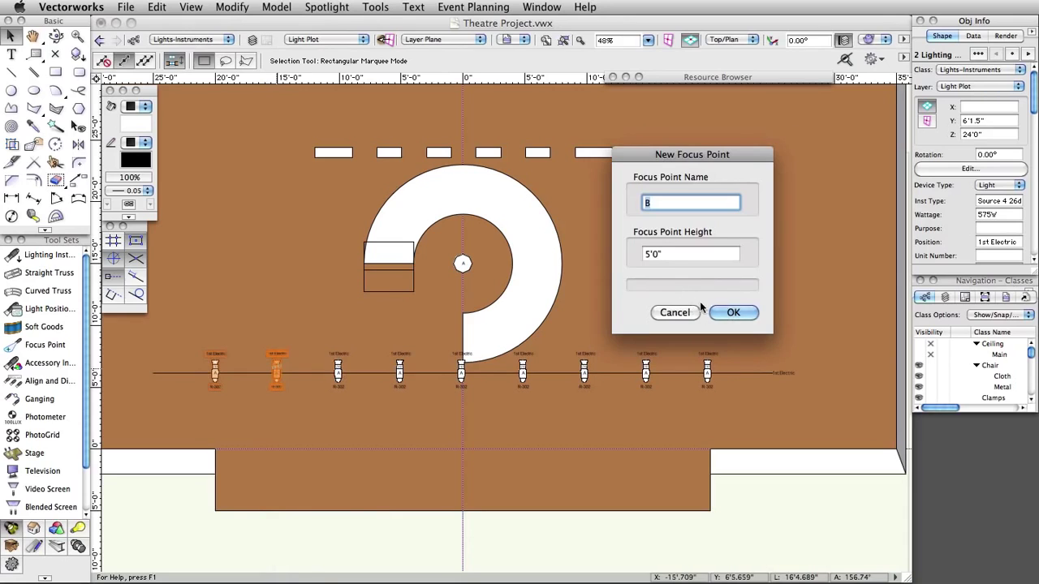
key(Return)
click(462, 263)
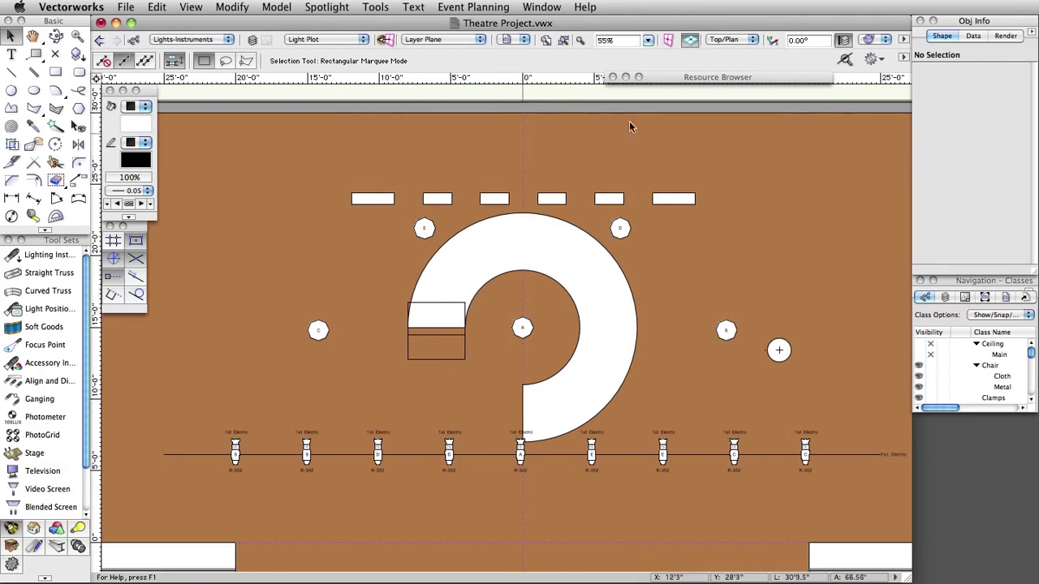
- Hide the Theatre Architecture and Scenery design layers and the Focus Point Objects class
click(375, 7)
click(392, 26)
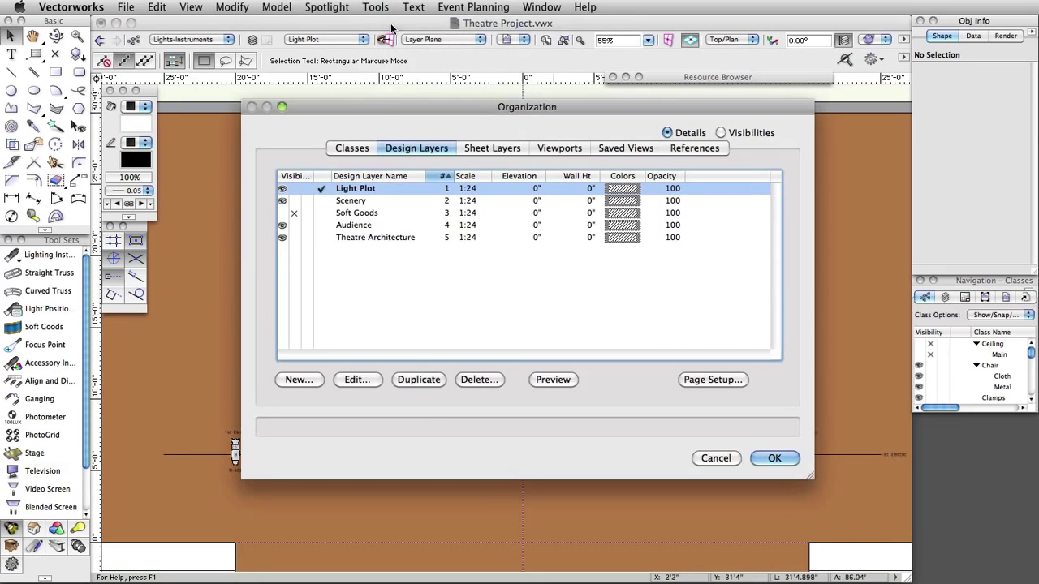
click(286, 238)
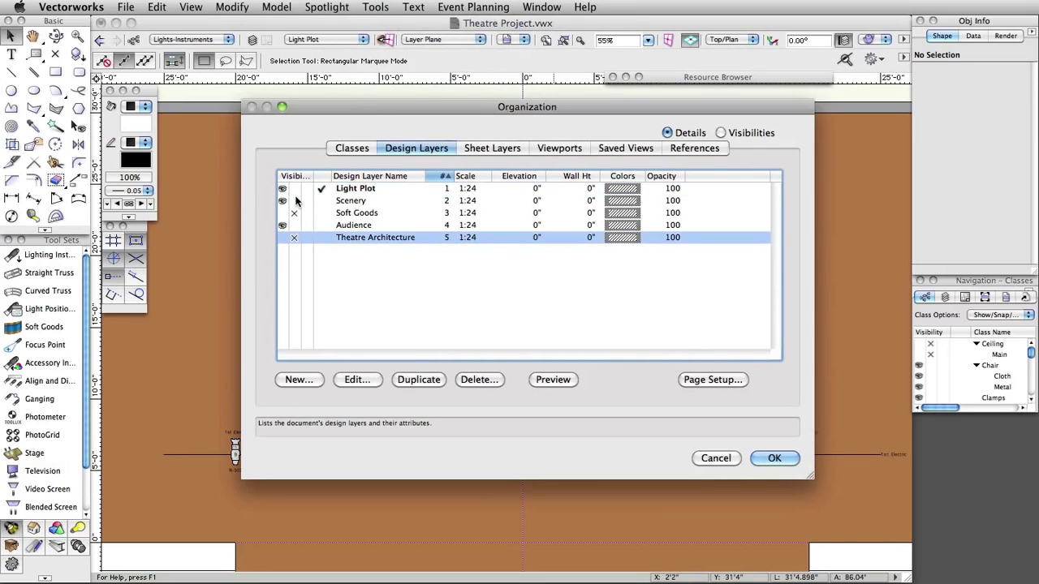
click(295, 203)
click(354, 148)
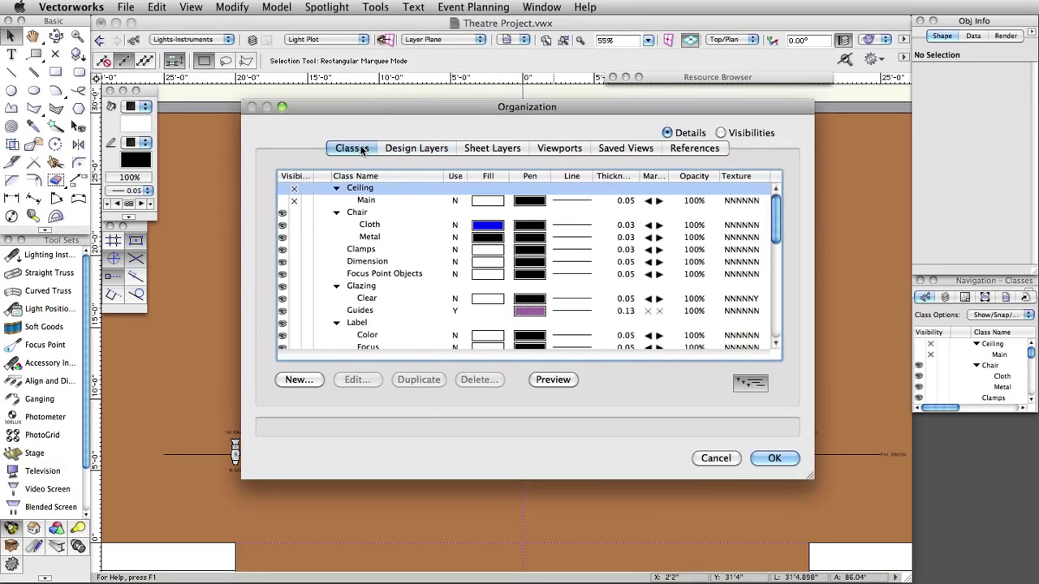
click(294, 273)
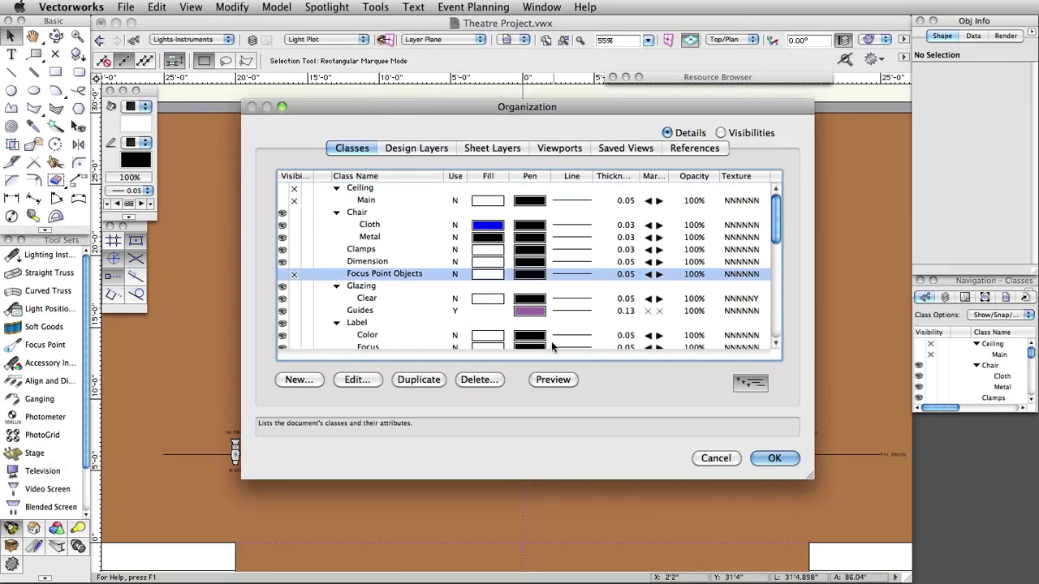
click(778, 458)
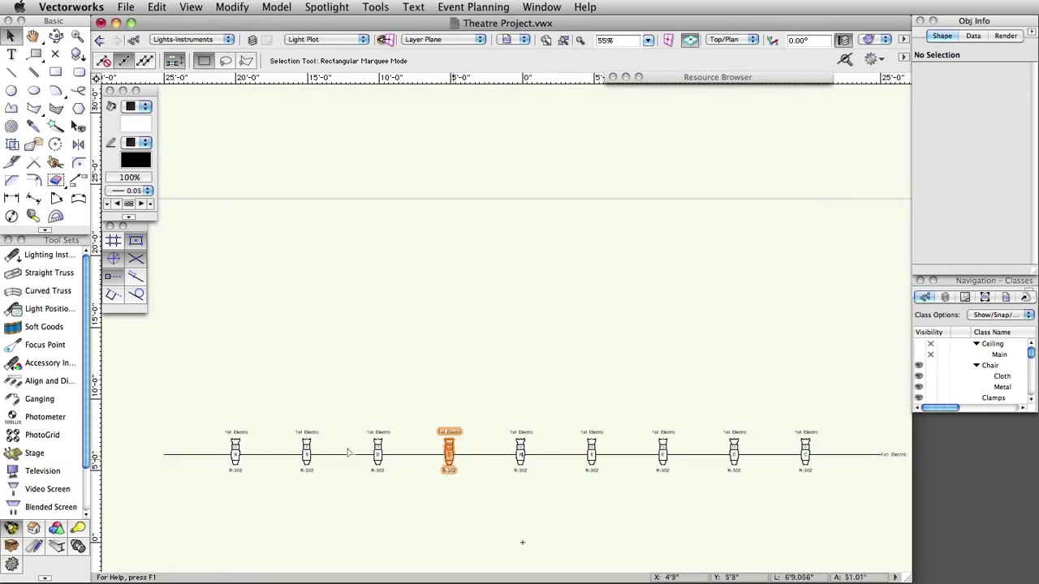
- Copy the 1st Electric with all its instruments three times upstage, spaced 5'0" apart, using Move by Points
mouse_move(142, 411)
mouse_down()
mouse_move(608, 489)
mouse_move(909, 492)
mouse_up()
middle_drag(505, 503, 707, 509)
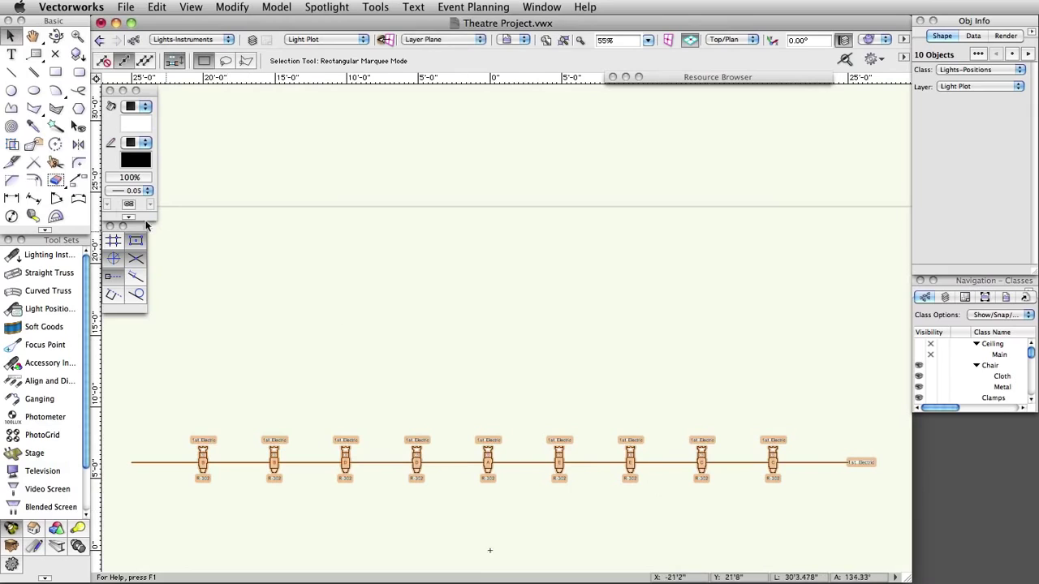
click(78, 180)
click(174, 61)
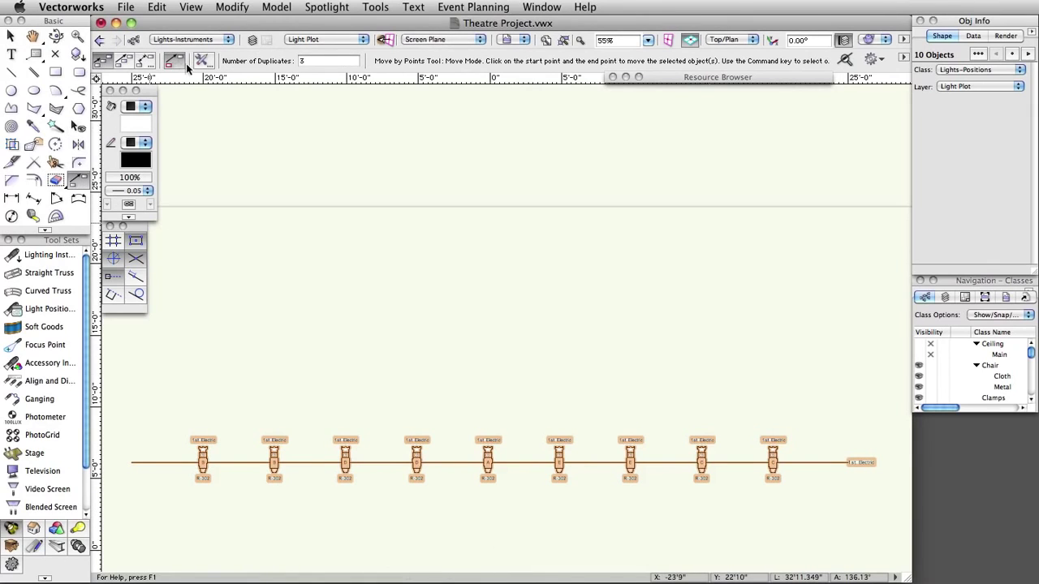
double_click(313, 60)
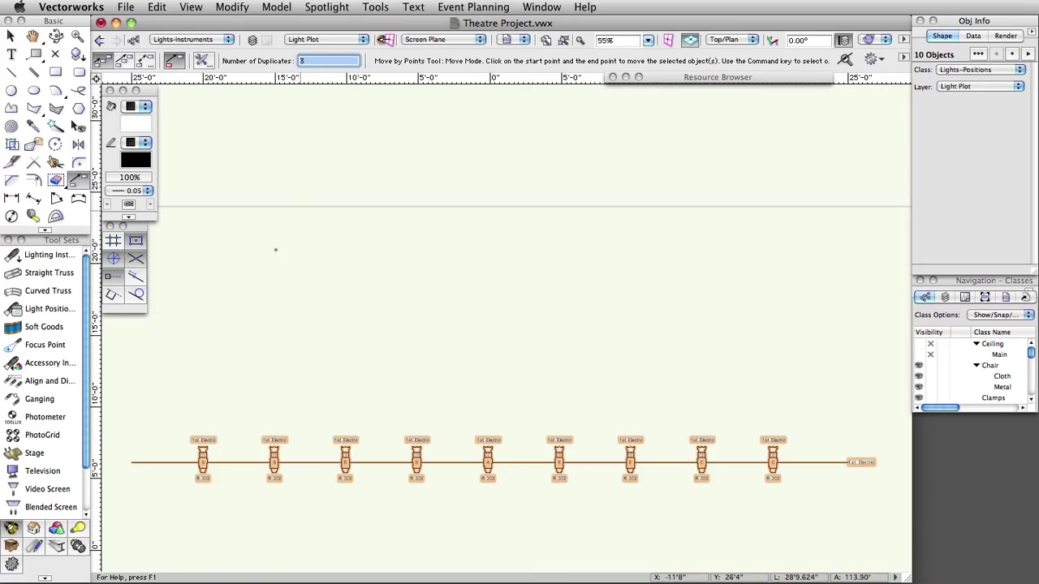
click(130, 462)
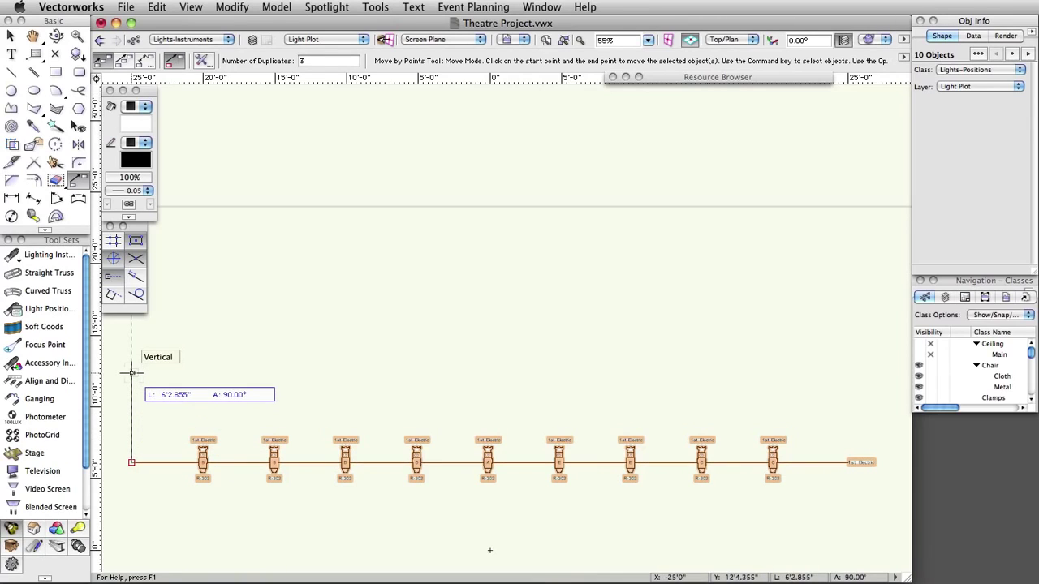
key(Tab)
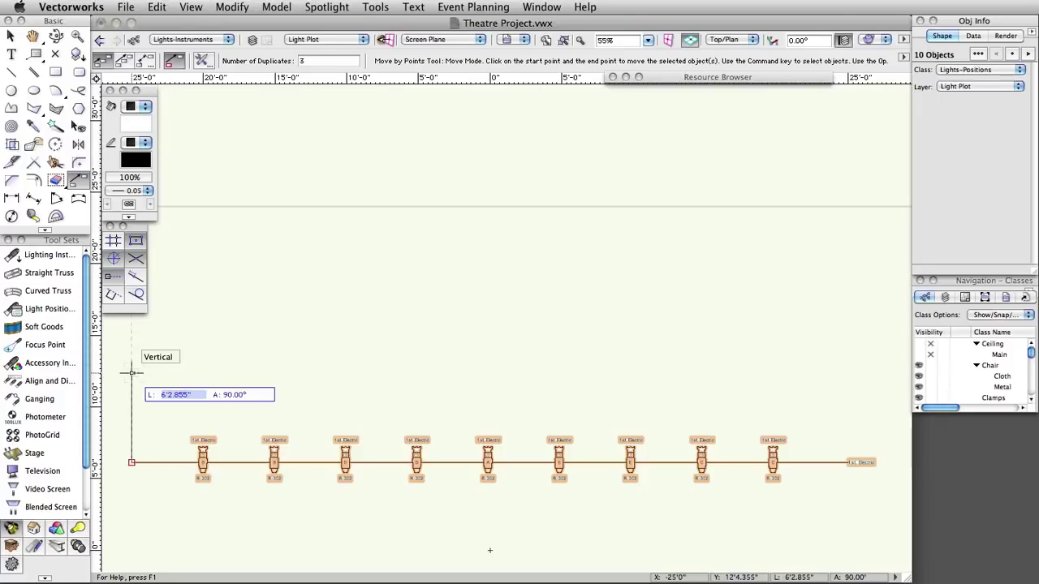
text(5'0)
key(Return)
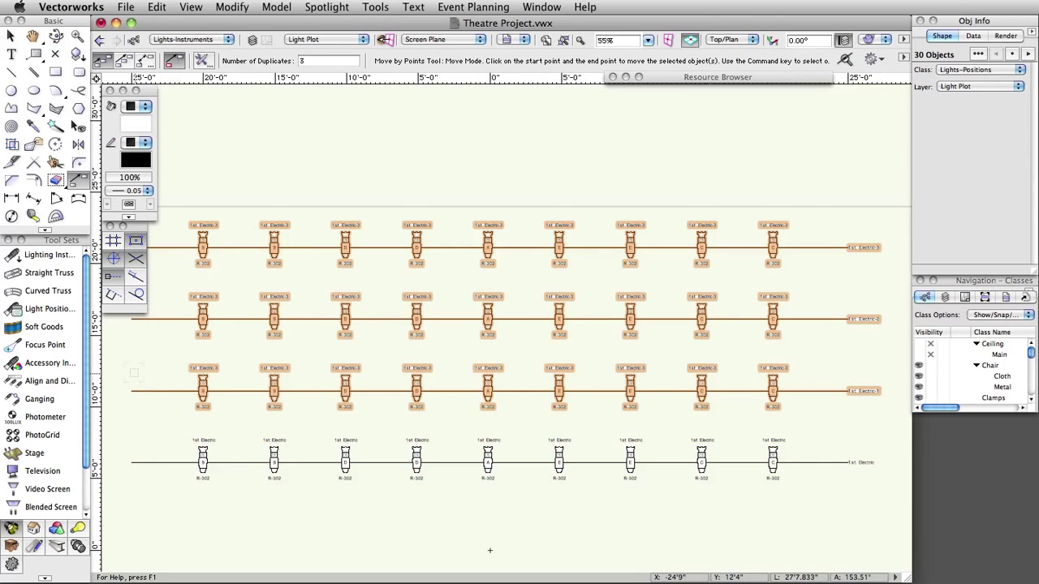
- Rename the three copied lighting positions 2nd Electric, 3rd Electric and 4th Electric, going upstage
key(x)
click(164, 505)
click(152, 392)
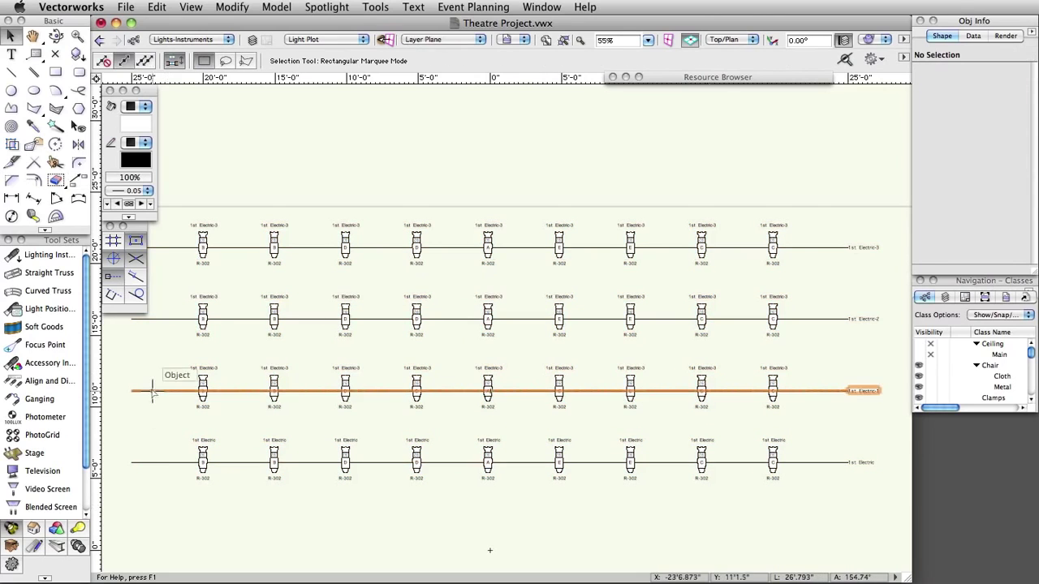
click(152, 391)
drag(977, 167, 1027, 167)
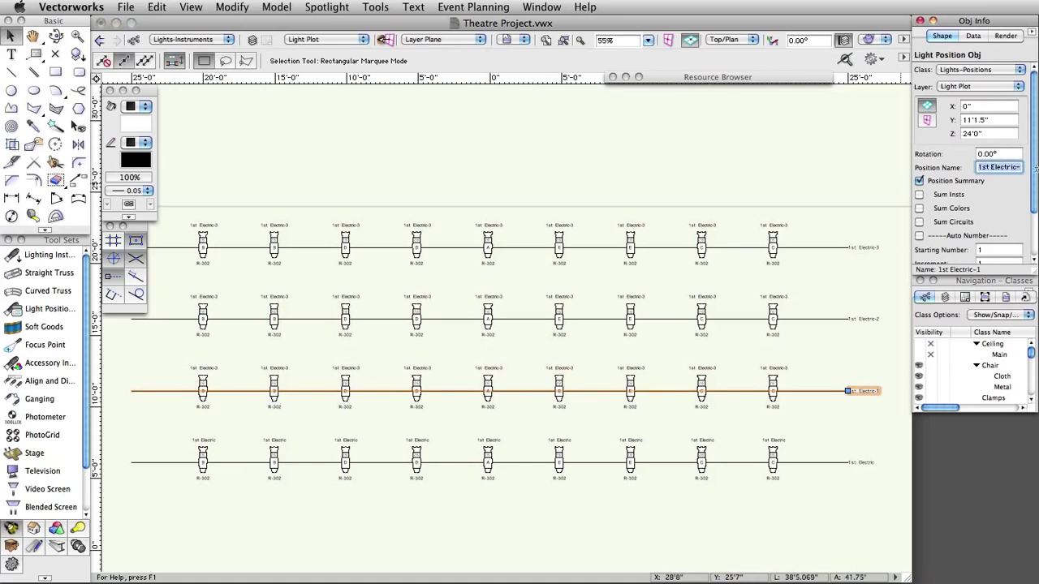
text(2n)
click(836, 318)
drag(977, 167, 1028, 167)
text(3rd Electric)
click(844, 247)
text(4th Electri)
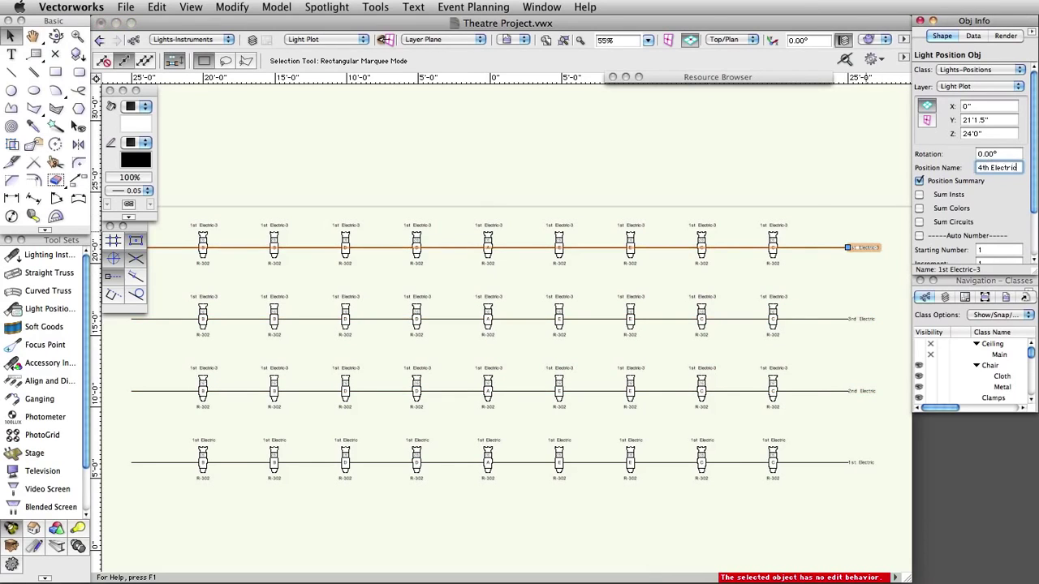
text(c)
key(Return)
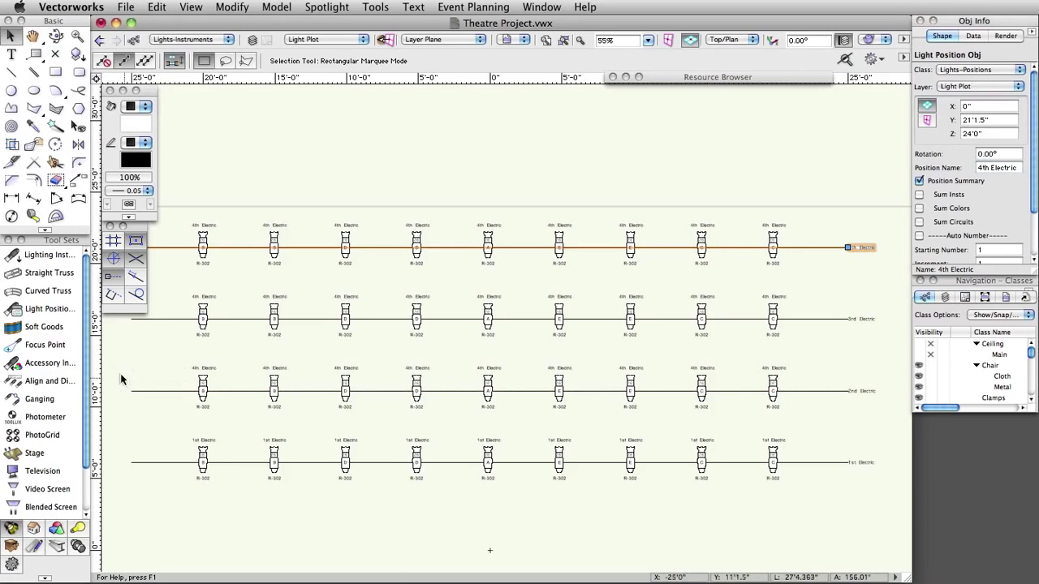
- Assign all instruments on the 2nd Electric pipe to the 2nd Electric position
drag(133, 362, 796, 428)
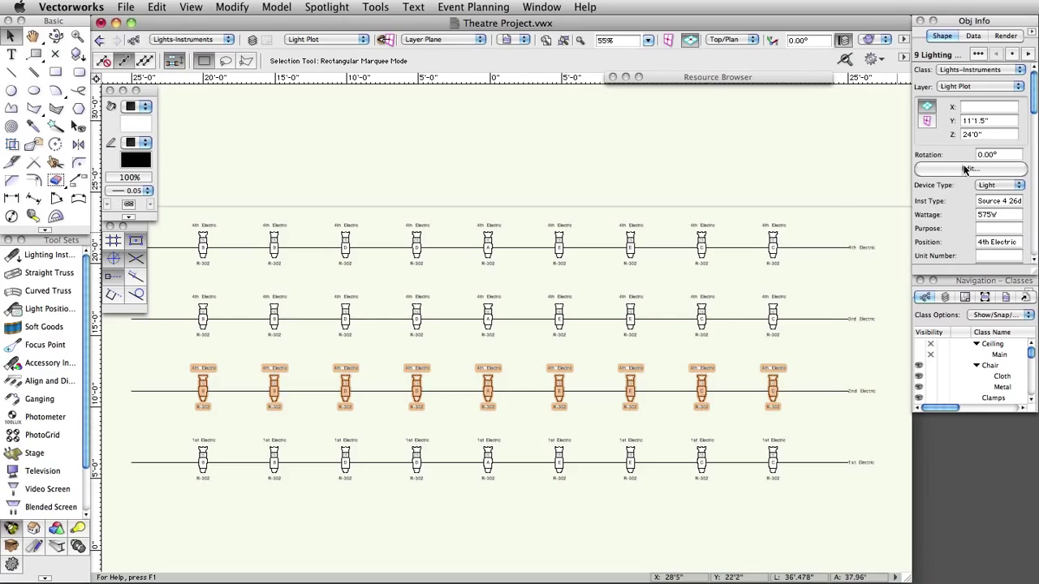
click(966, 168)
click(461, 70)
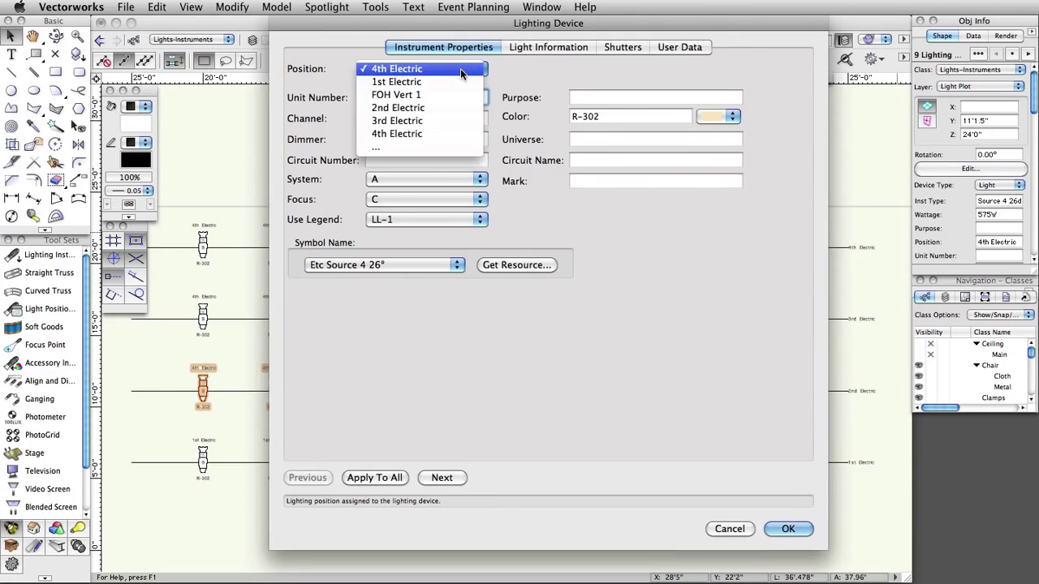
click(450, 107)
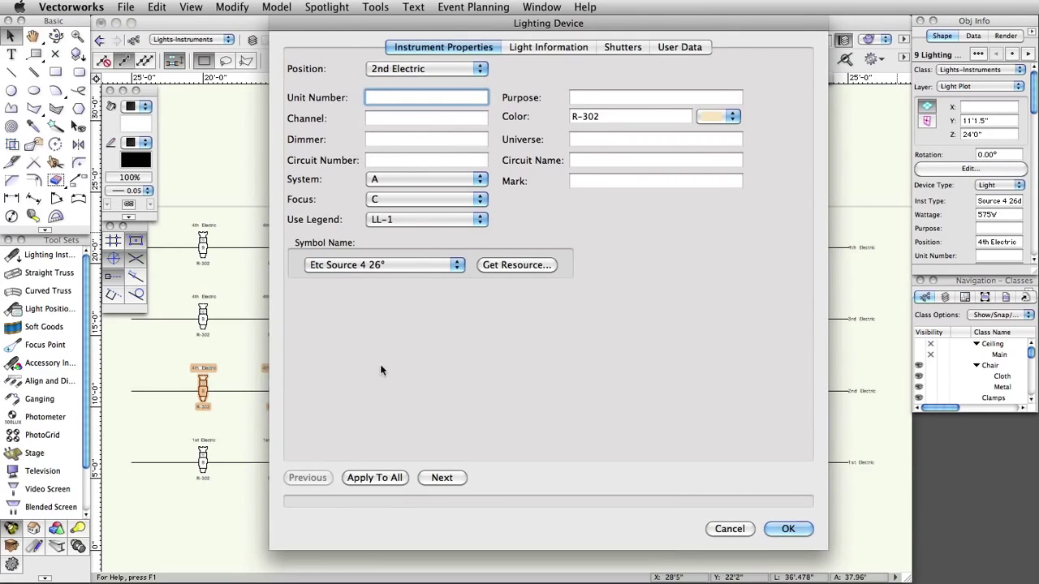
click(787, 529)
- Assign all instruments on the 3rd Electric pipe to the 3rd Electric position
drag(172, 282, 830, 344)
click(955, 168)
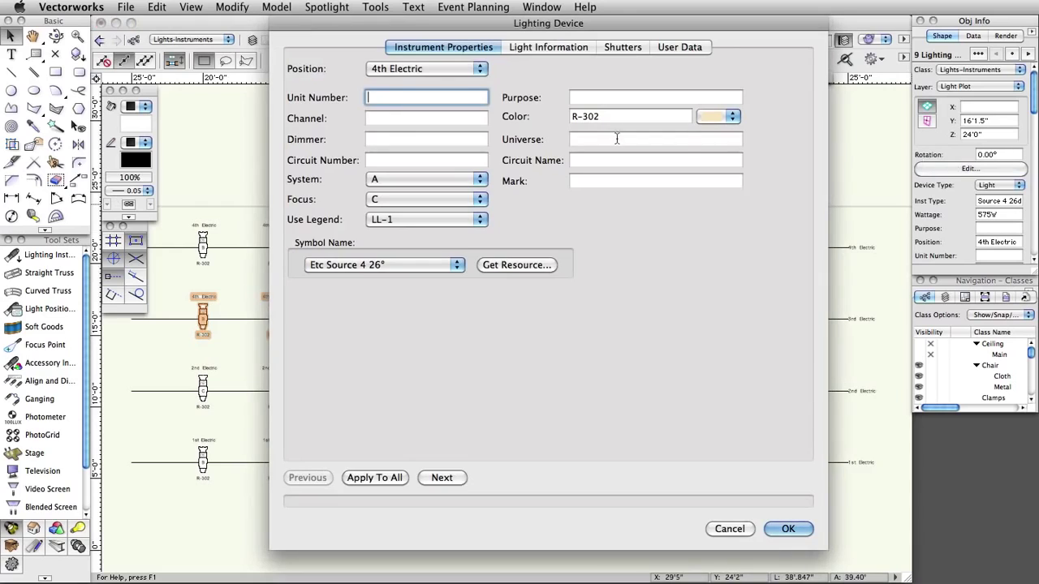
click(463, 69)
click(446, 123)
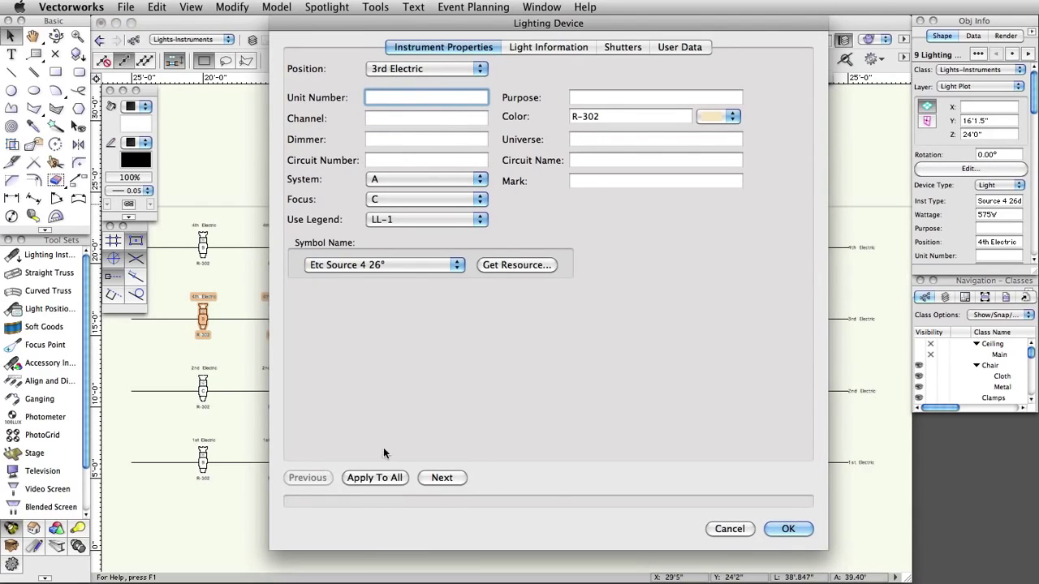
click(374, 477)
- Apply the 4th Electric position to all instruments on the farthest upstage pipe
drag(184, 197, 828, 259)
click(965, 169)
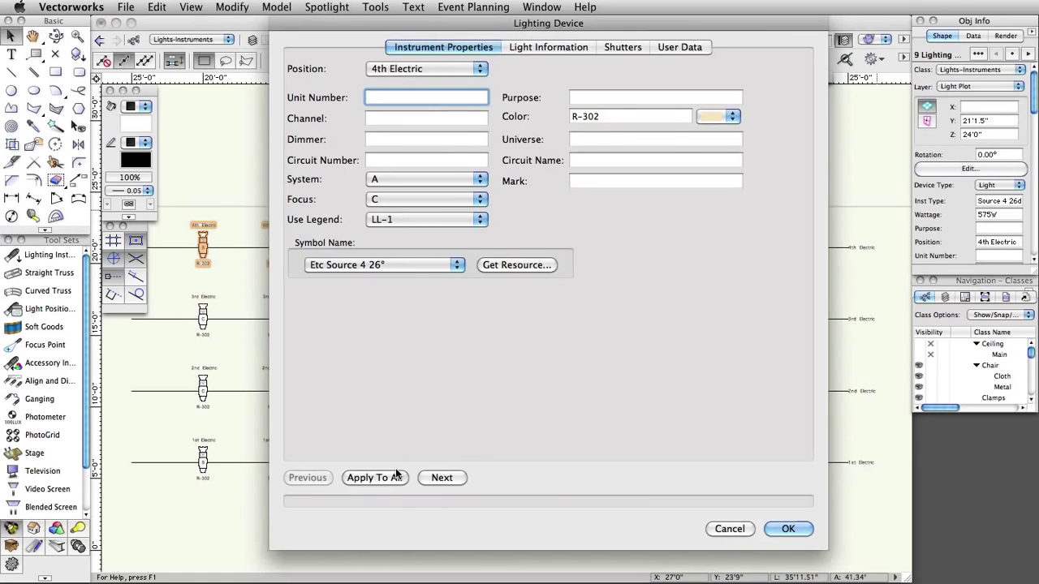
click(787, 529)
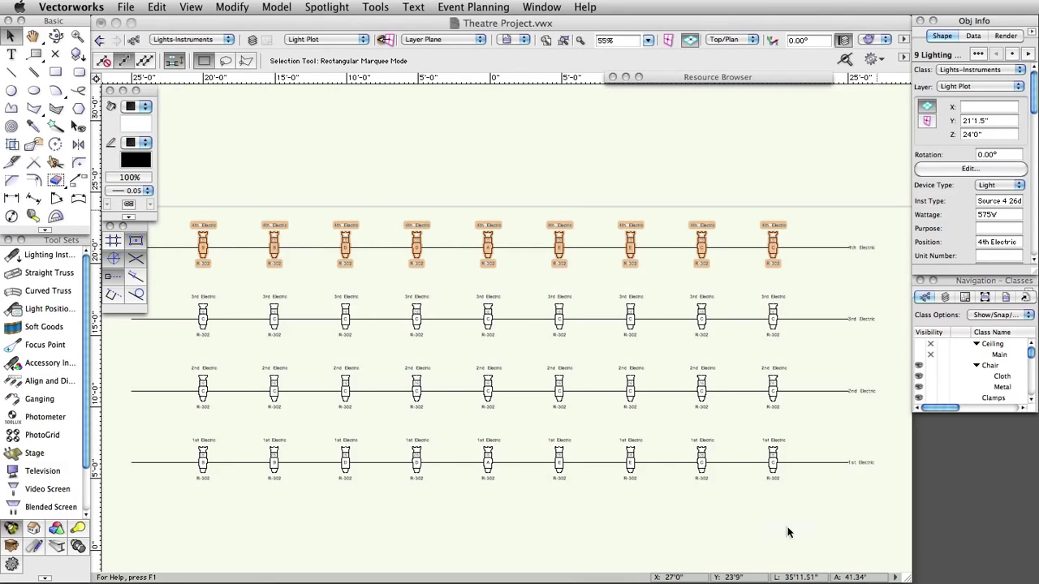
- Open the Lighting-ETC library from the Objects-Entertainment folder in the Resource Browser
click(626, 76)
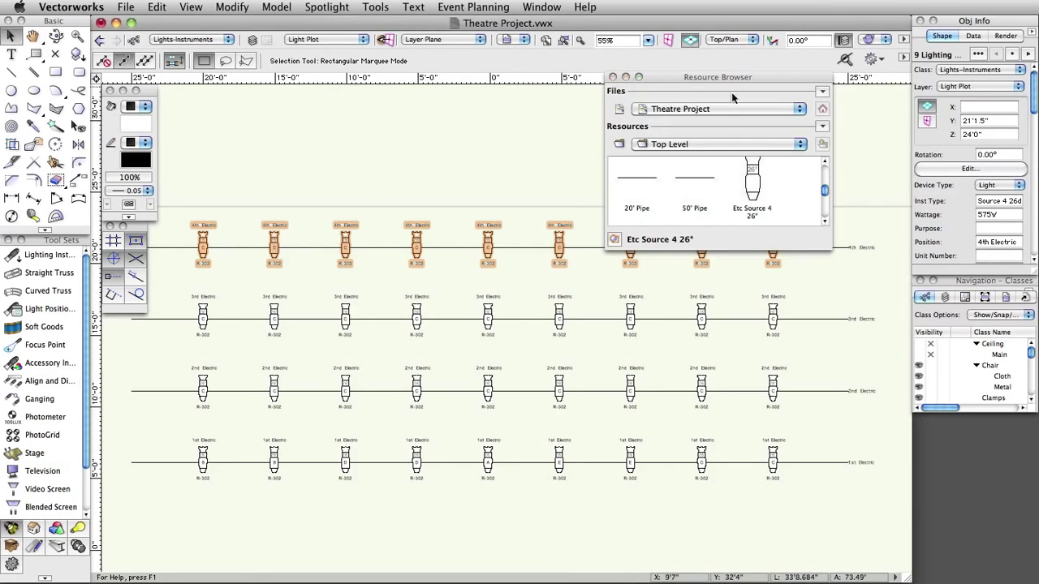
click(799, 109)
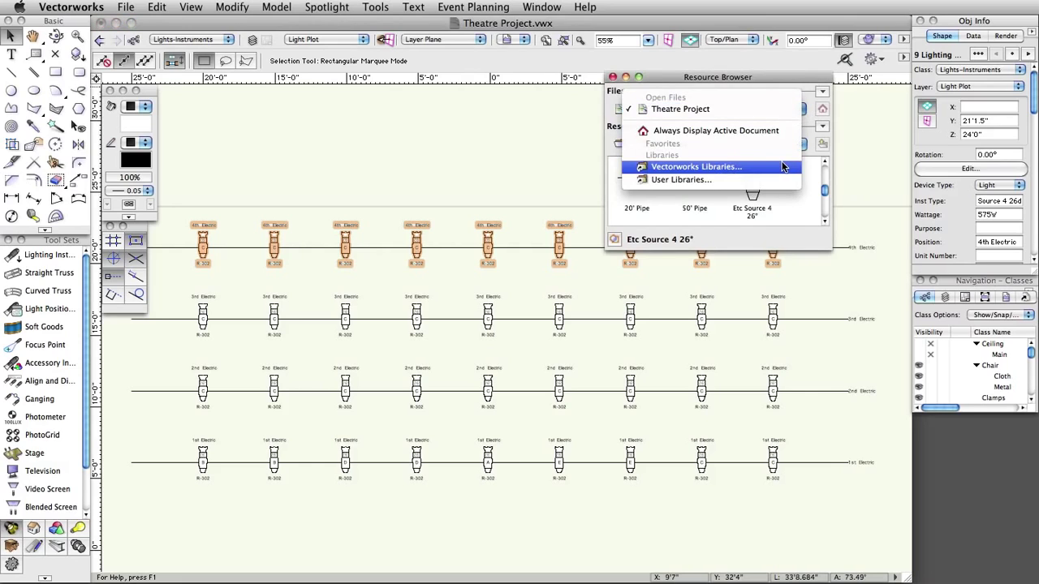
click(783, 167)
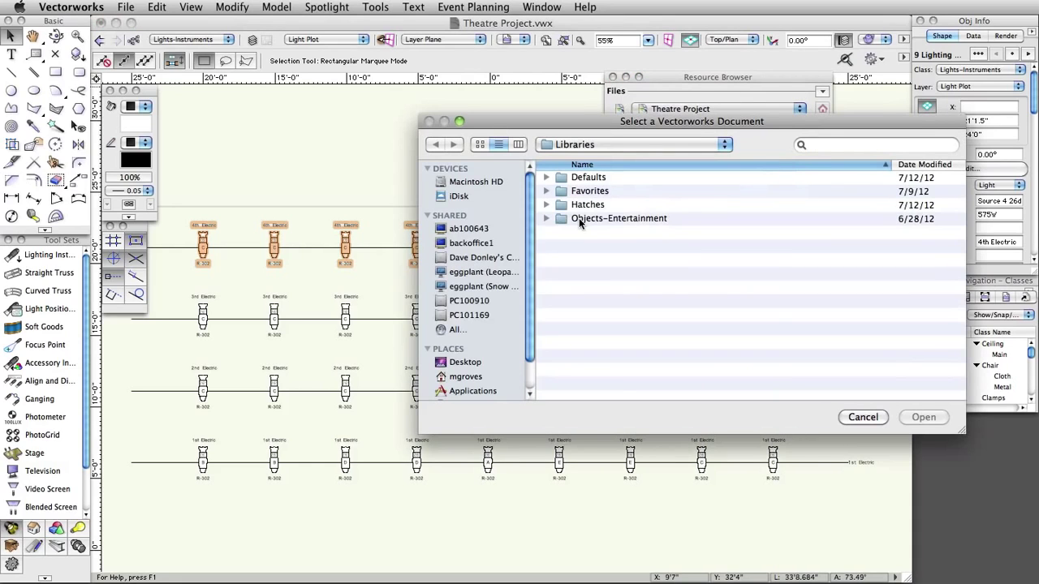
double_click(579, 218)
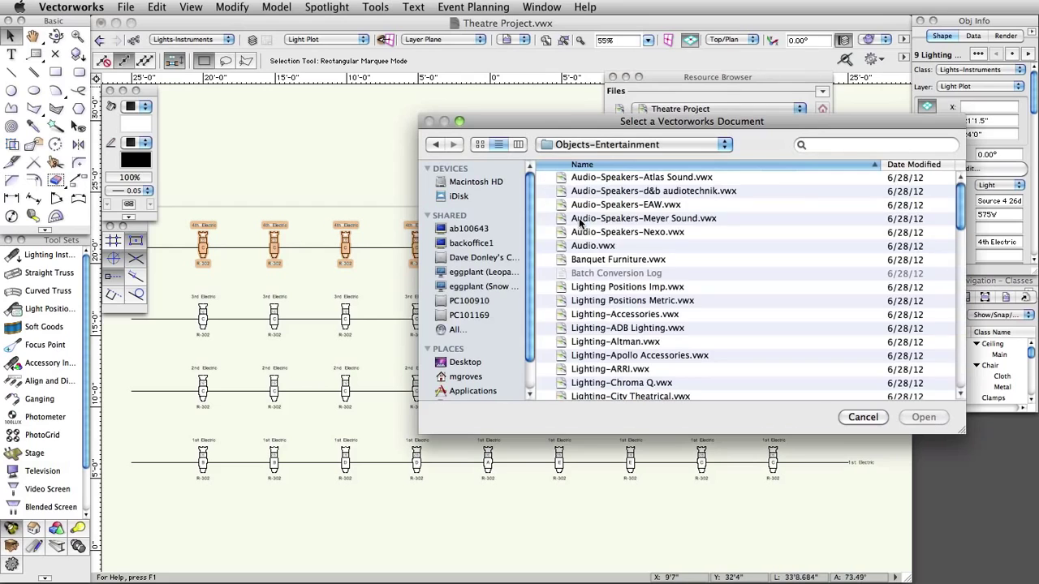
scroll(590, 316, down, 2)
scroll(590, 317, down, 3)
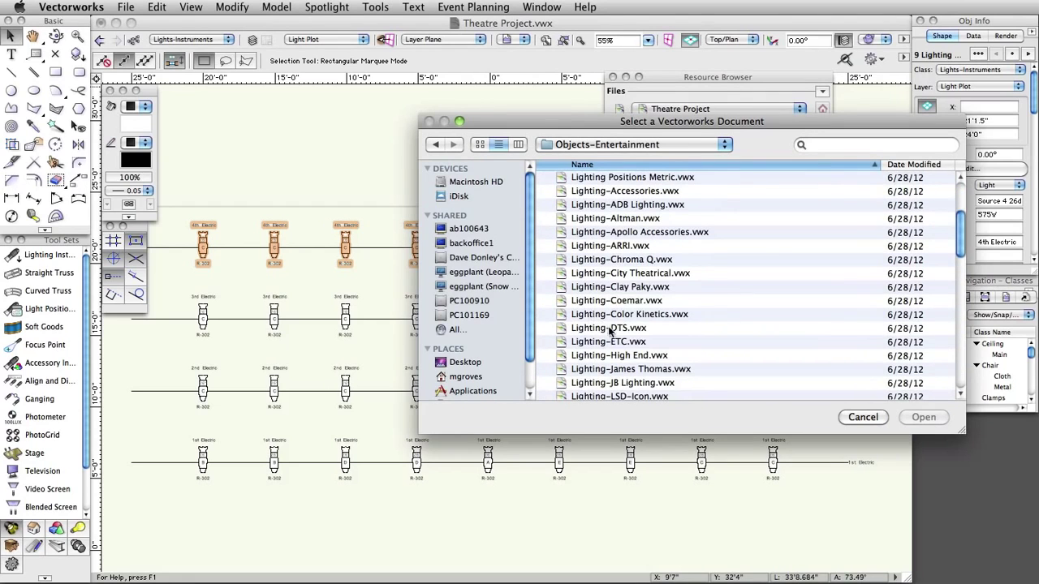
click(617, 341)
double_click(617, 342)
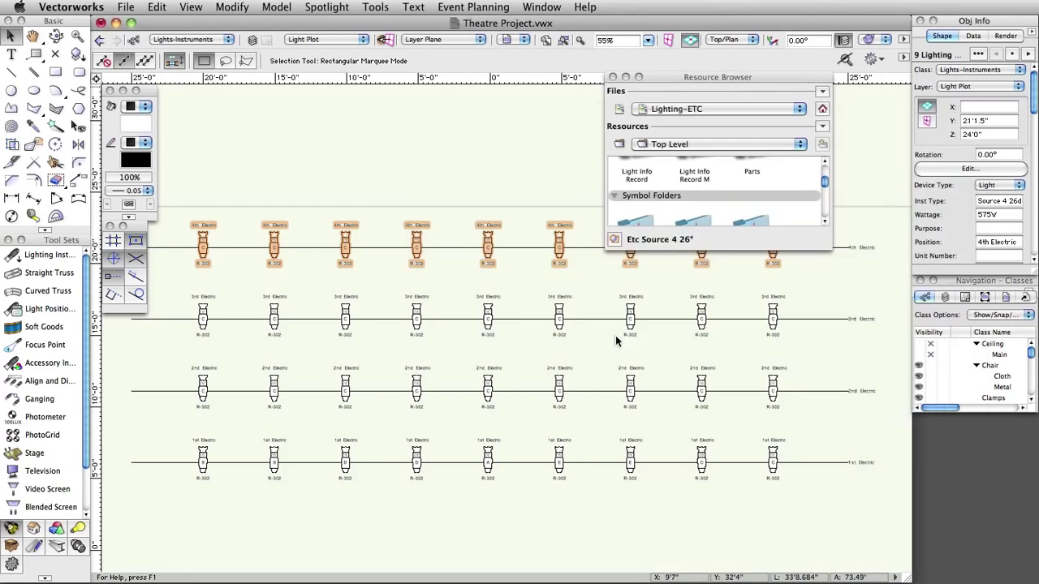
- Import the Source 4 PAR WFL symbol into the Theatre Project, preserving the folder hierarchy
scroll(728, 198, down, 5)
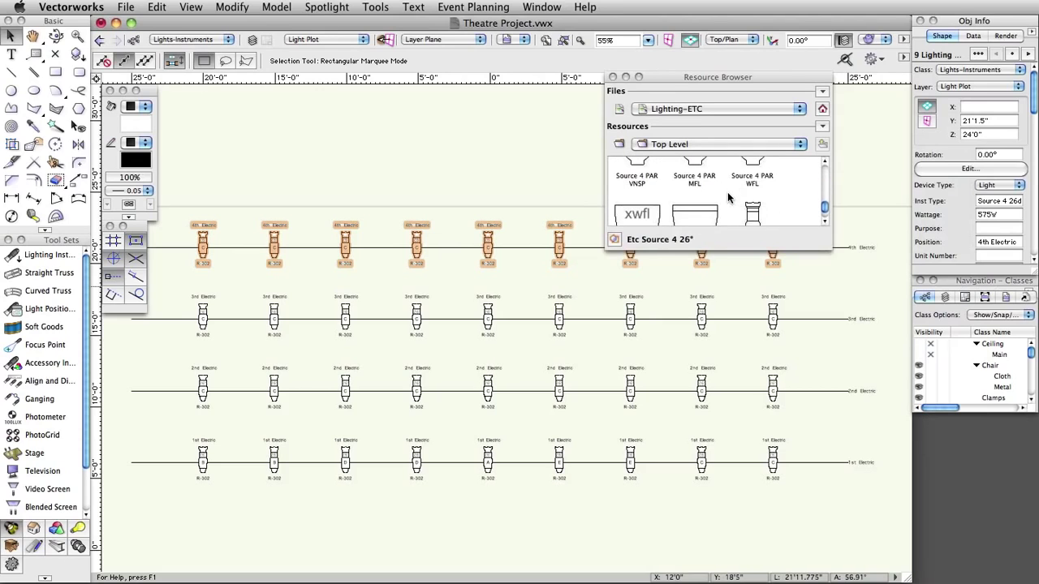
scroll(728, 193, down, 1)
right_click(750, 183)
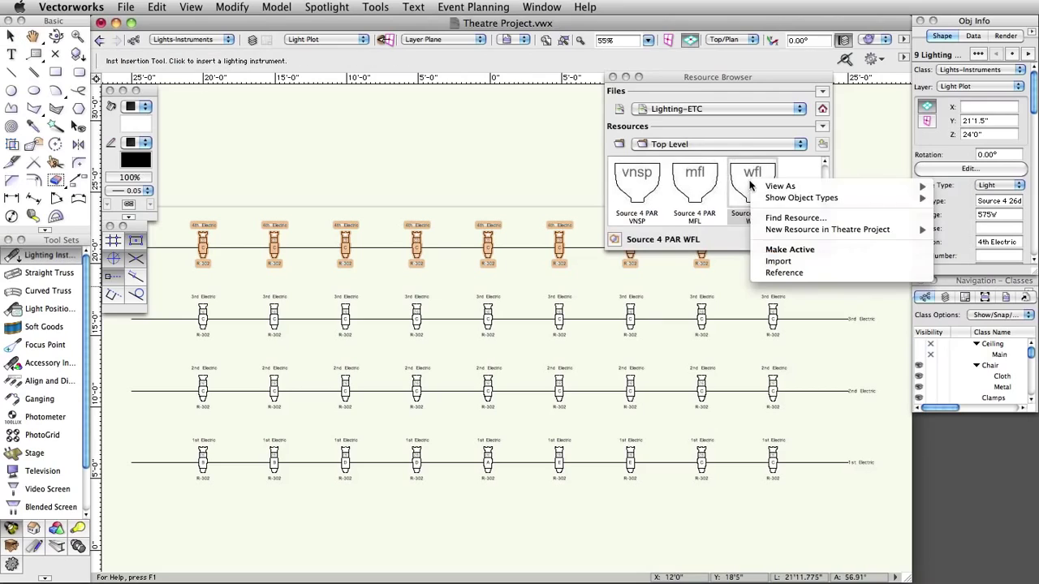
click(792, 261)
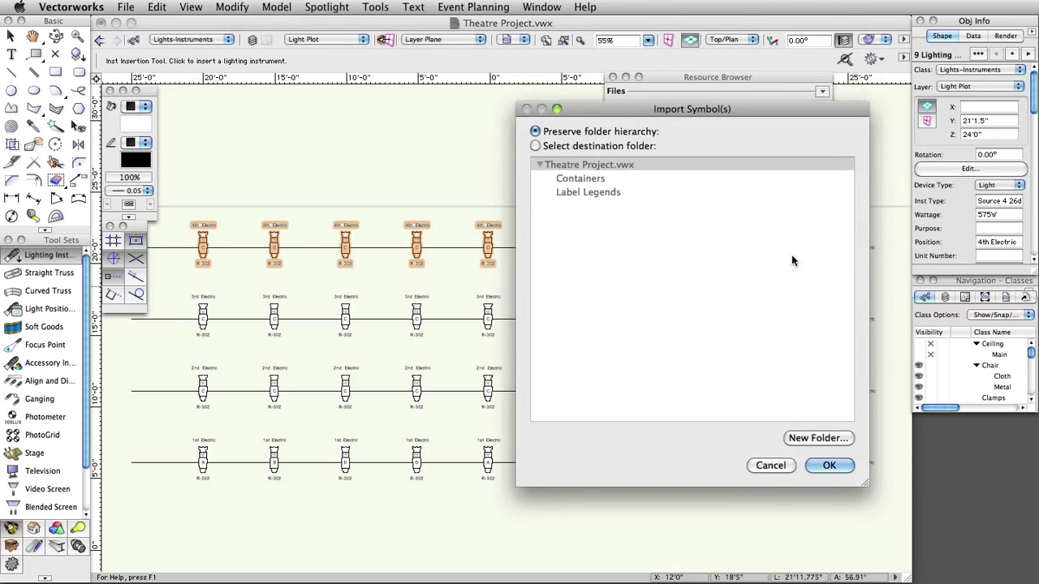
key(Return)
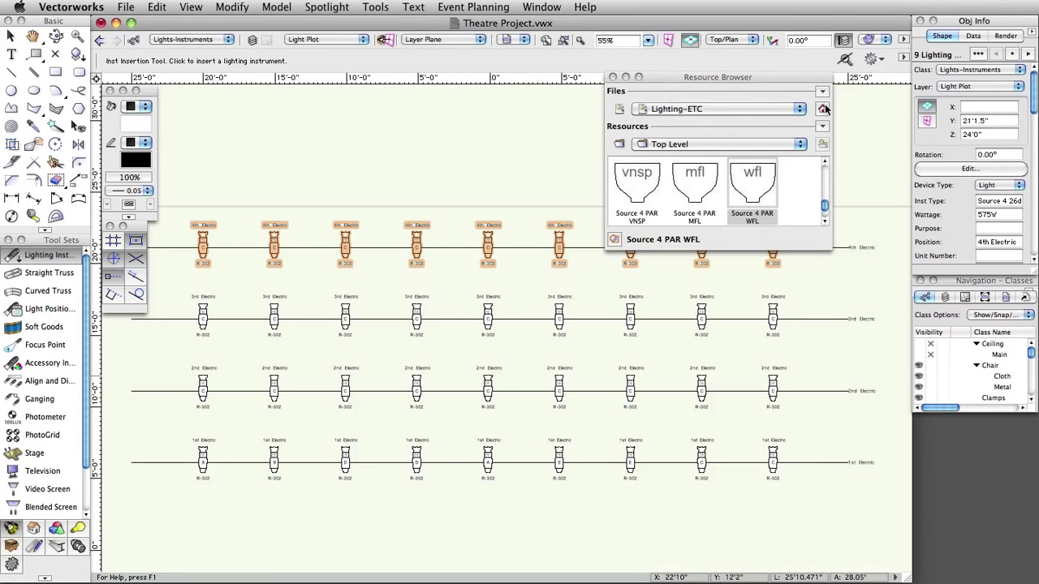
- Check the Theatre Project resources for the imported Source 4 PAR WFL symbol, and collapse the Resource Browser
click(823, 108)
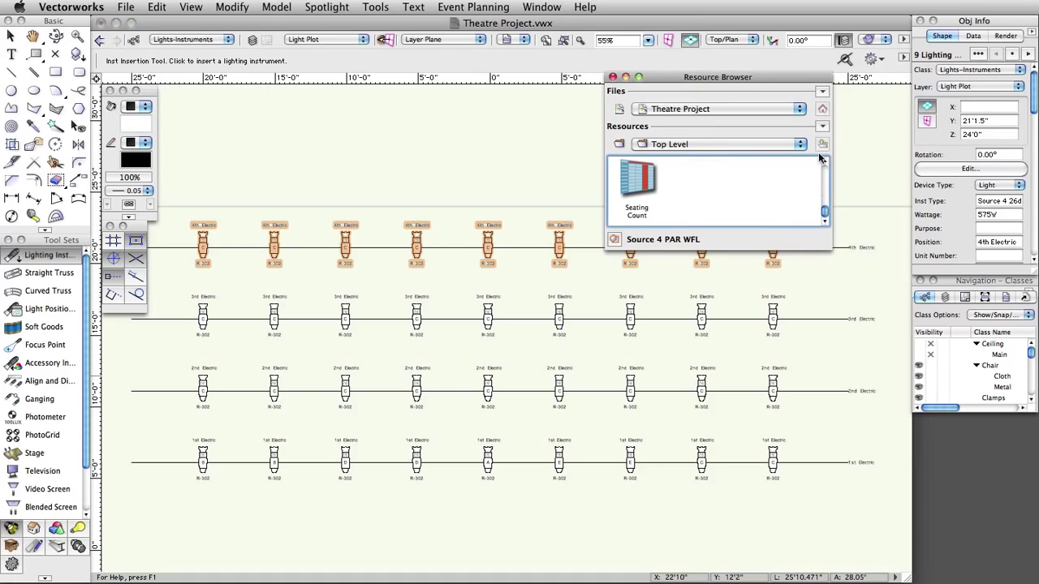
drag(822, 212, 825, 203)
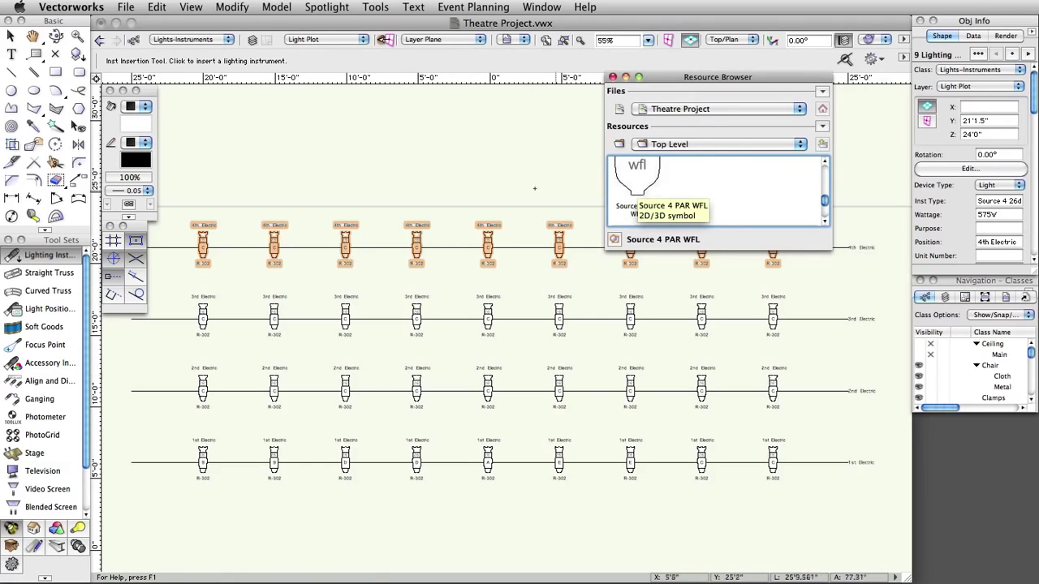
key(Escape)
click(625, 77)
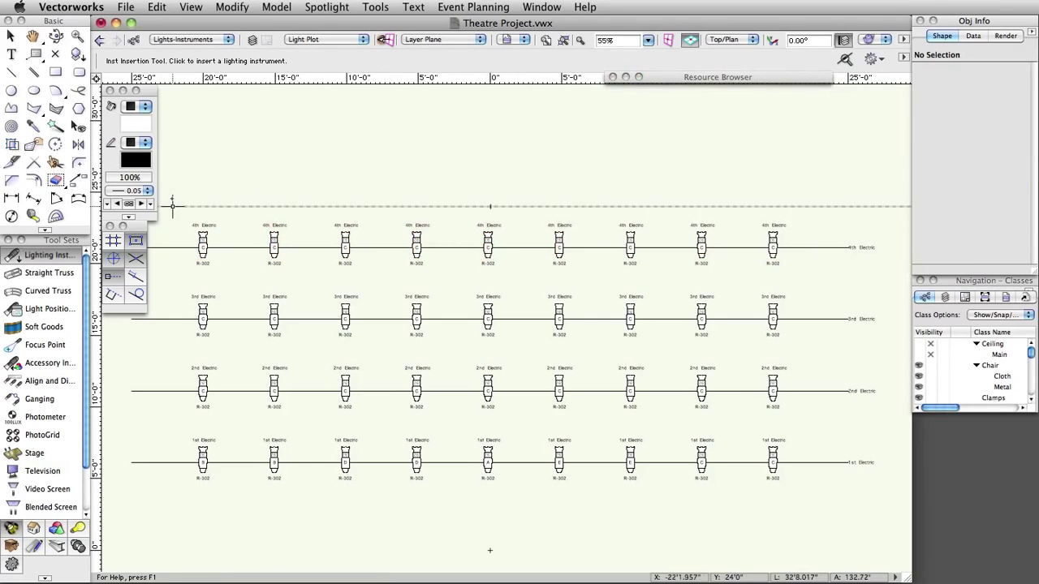
- Replace all instruments on the 3rd and 4th Electrics with the Source 4 PAR WFL symbol
key(x)
drag(179, 171, 799, 343)
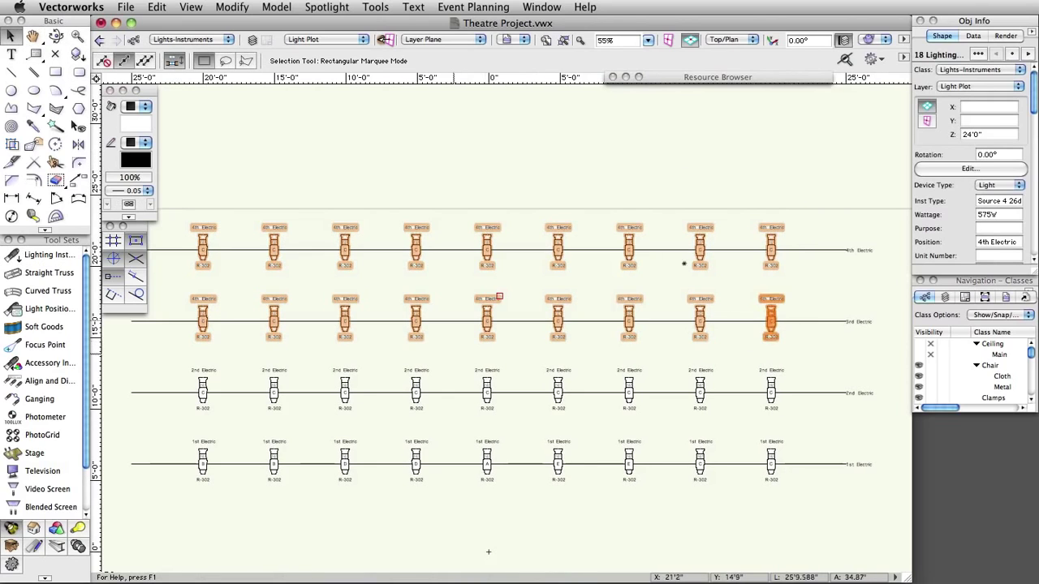
click(329, 8)
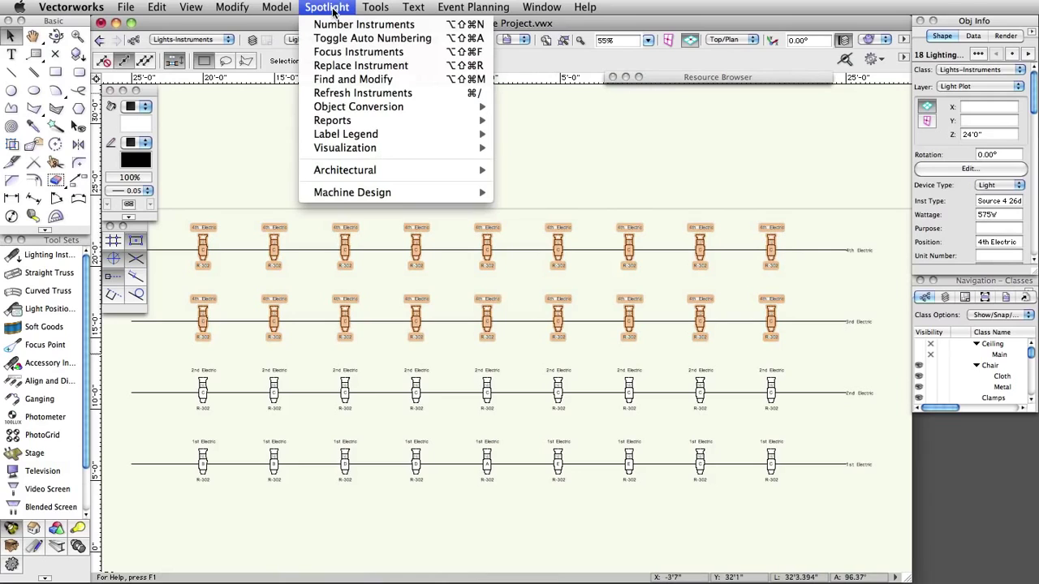
click(345, 65)
drag(631, 119, 447, 90)
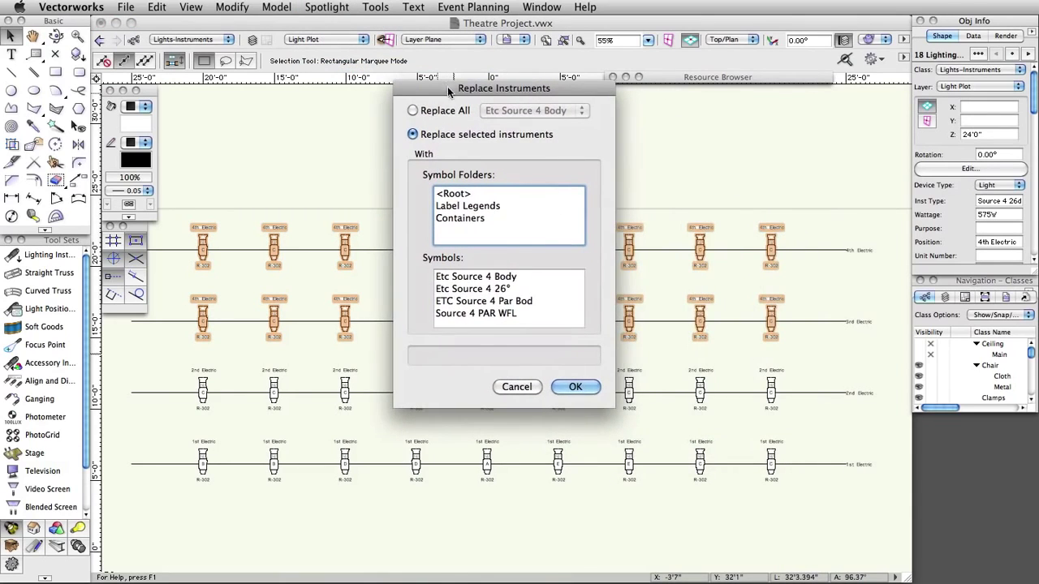
click(482, 314)
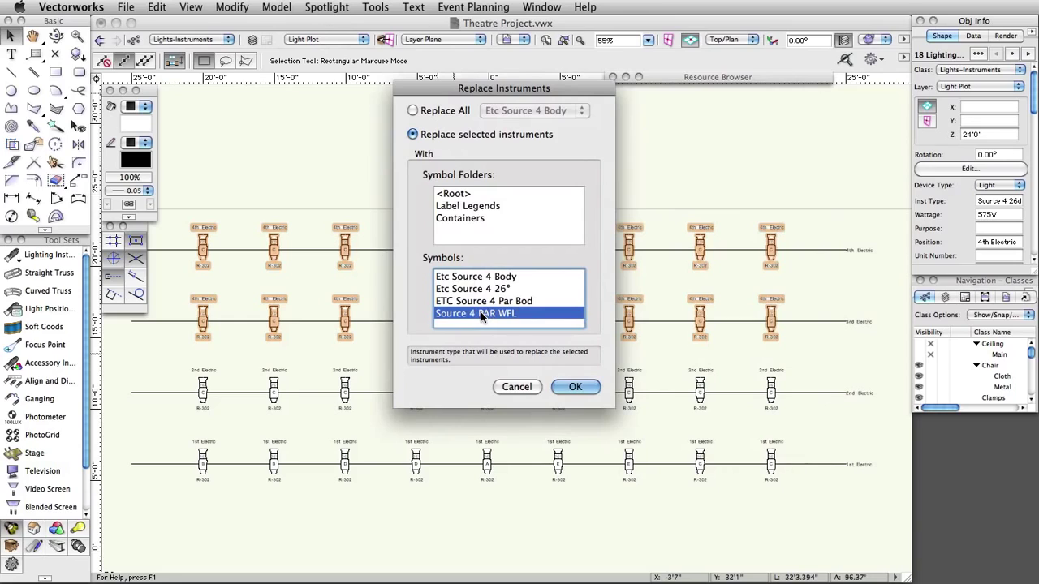
click(574, 387)
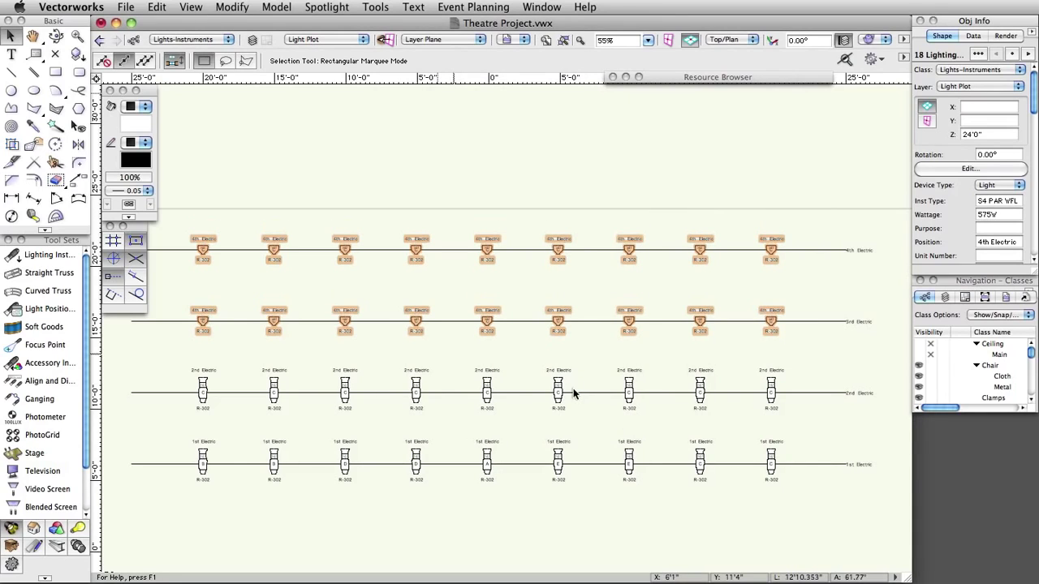
- Set the rotation of all instruments on the 3rd and 4th Electrics to 180°
click(997, 155)
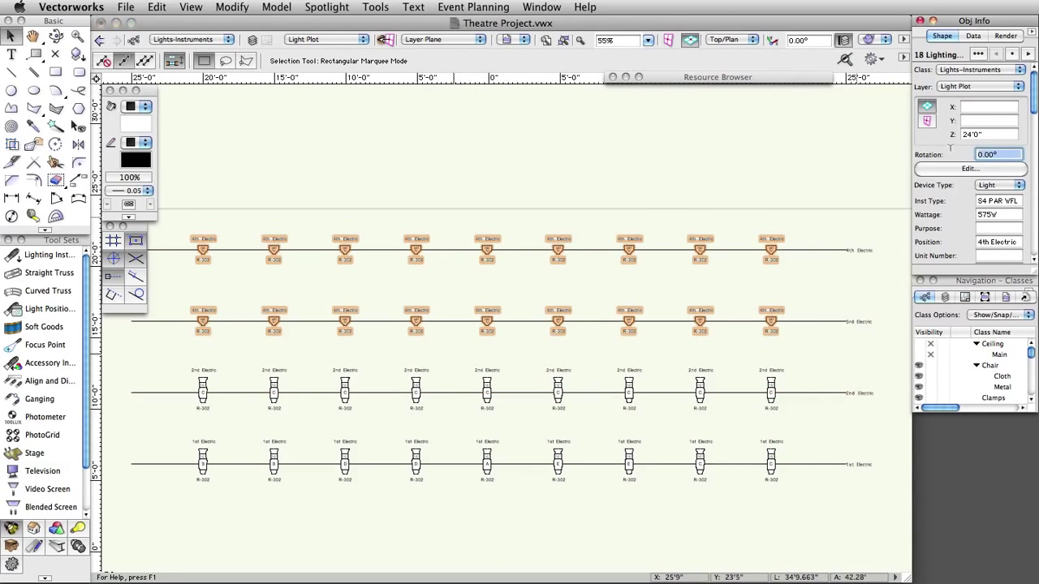
text(180)
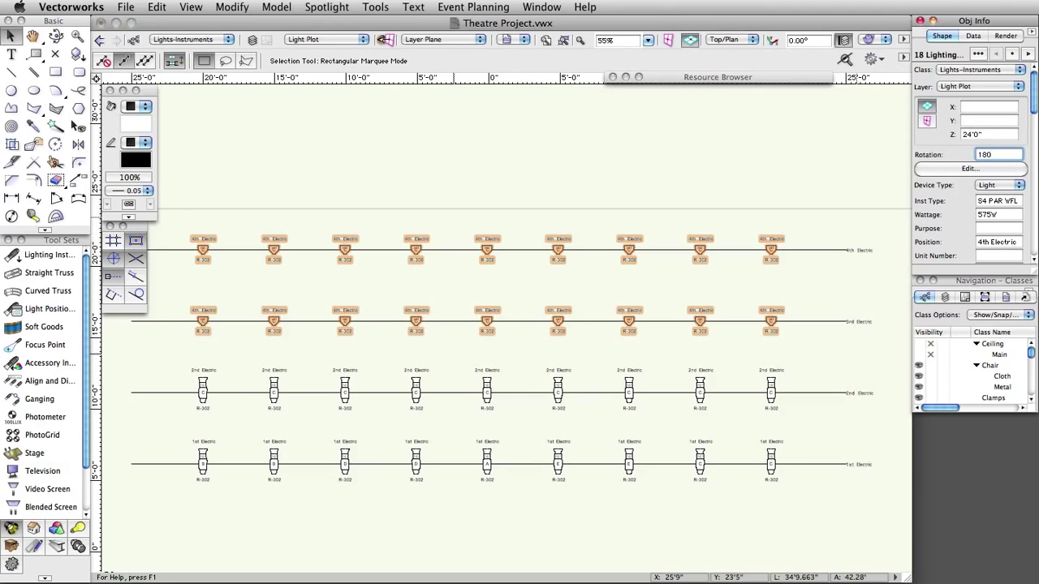
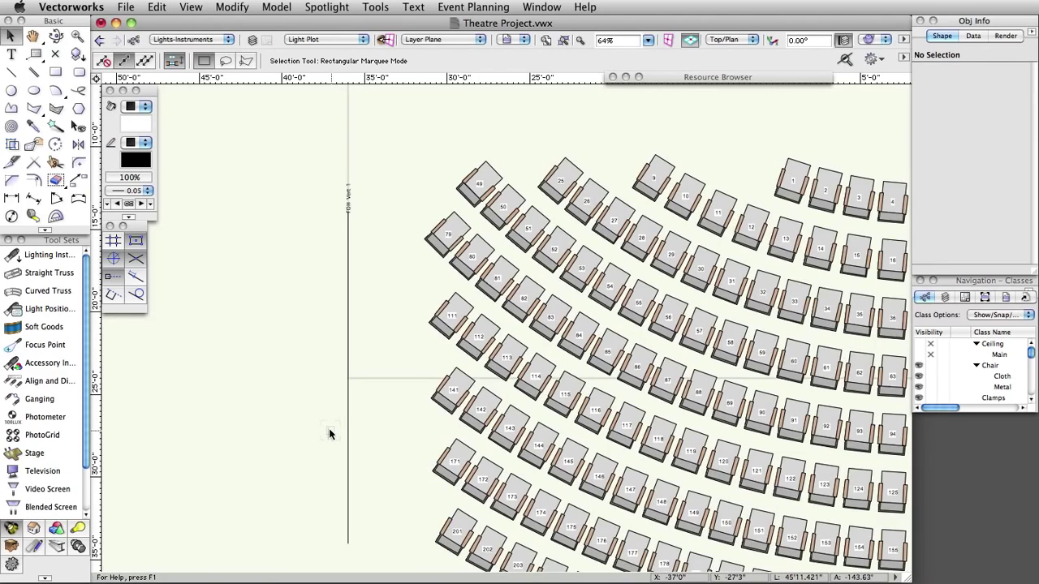
- Edit the layout of label legend LL-2, moving the Position, Color and Focus labels to the left side of the instrument
click(325, 7)
mouse_move(363, 136)
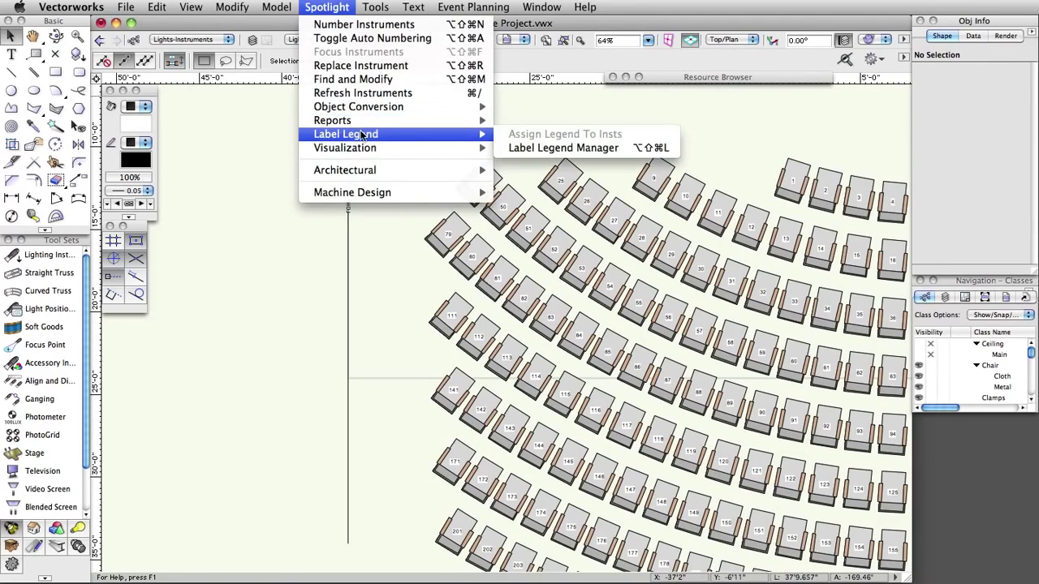
click(535, 149)
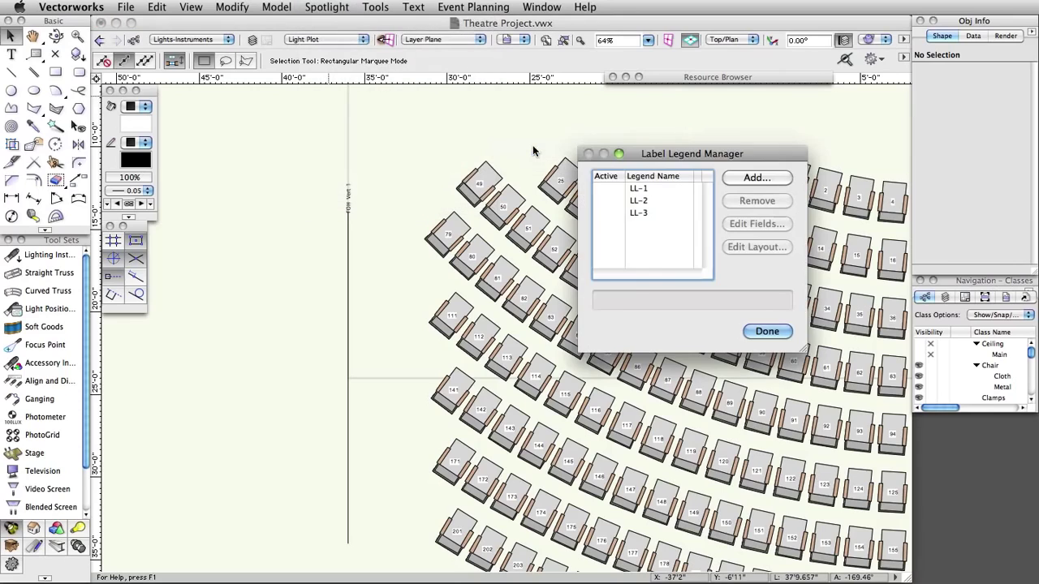
click(640, 202)
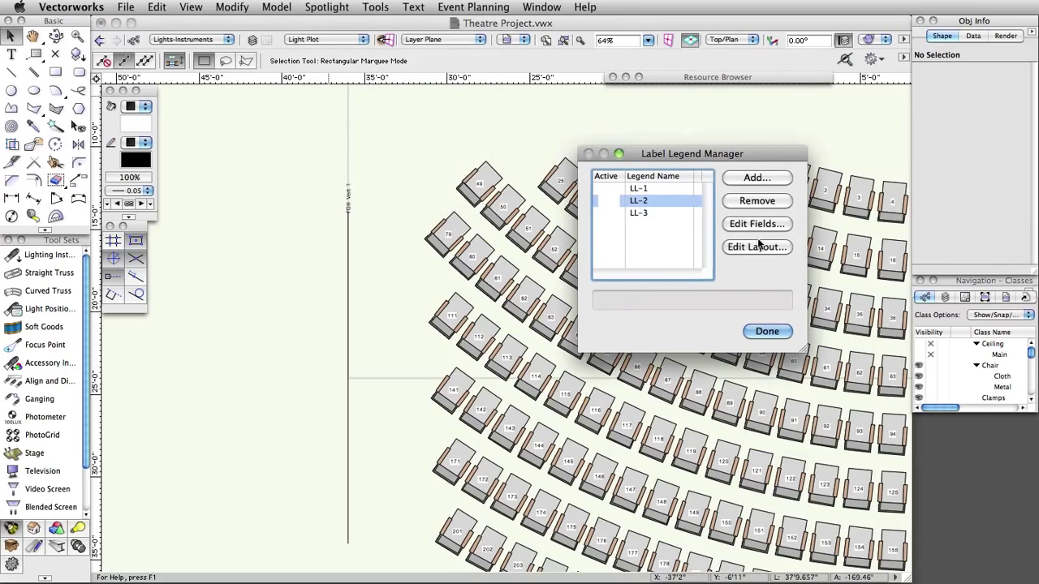
click(757, 247)
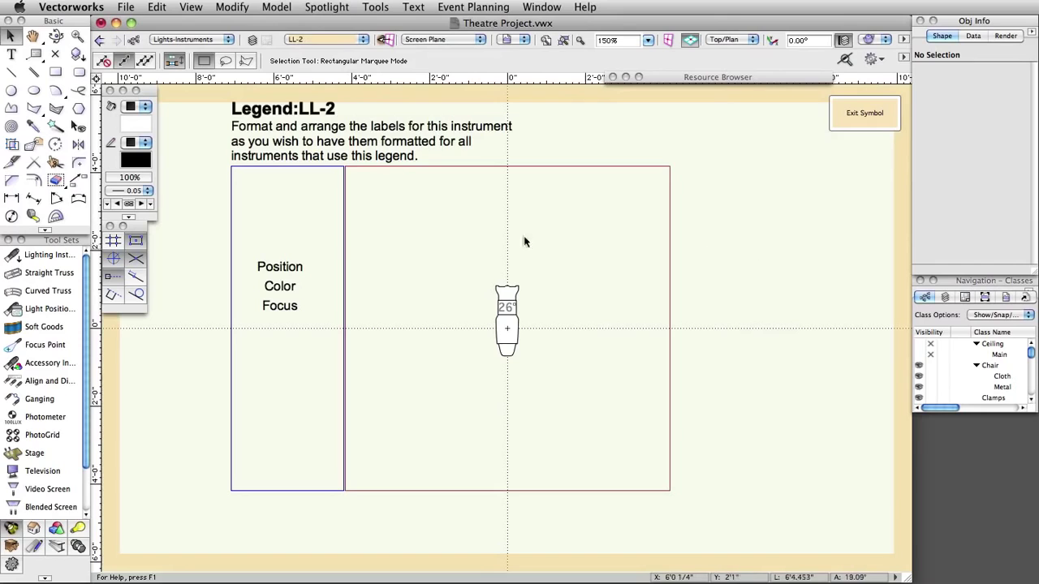
drag(249, 245, 325, 341)
drag(280, 285, 457, 324)
click(863, 113)
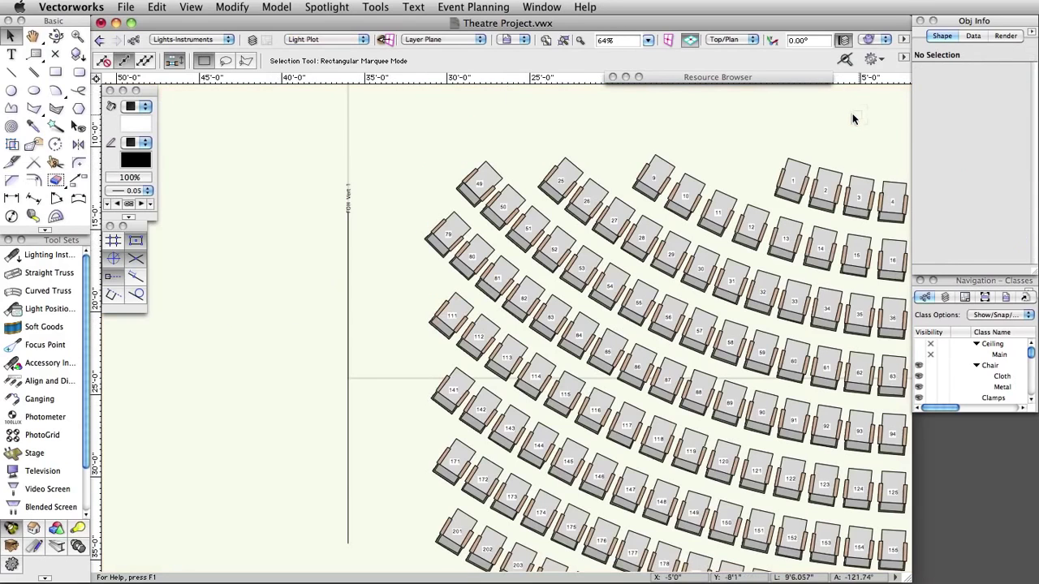
- Edit the layout of label legend LL-3, moving its labels to the right side of the instrument
click(318, 7)
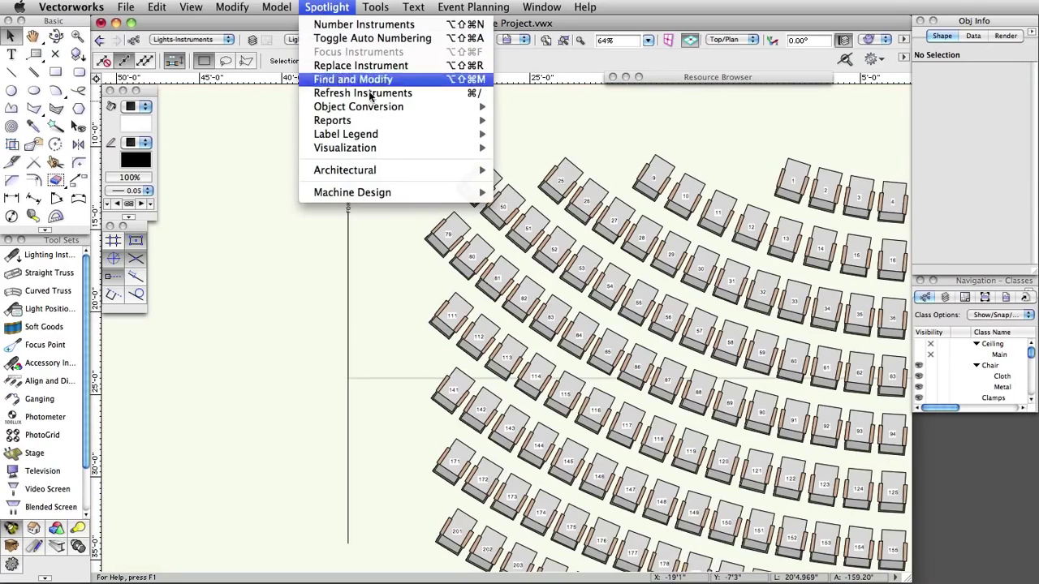
mouse_move(471, 135)
click(563, 148)
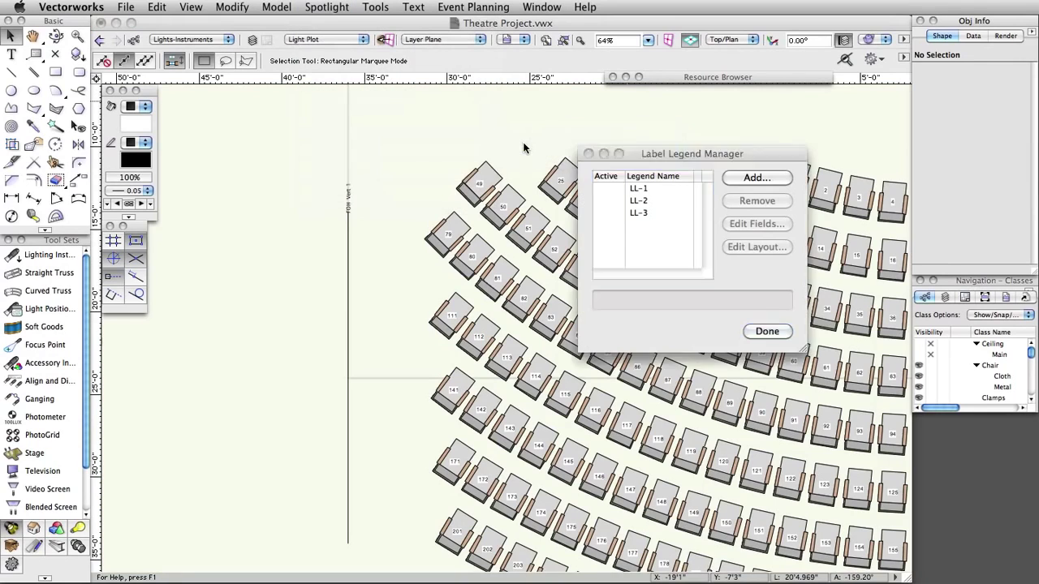
click(639, 212)
click(755, 247)
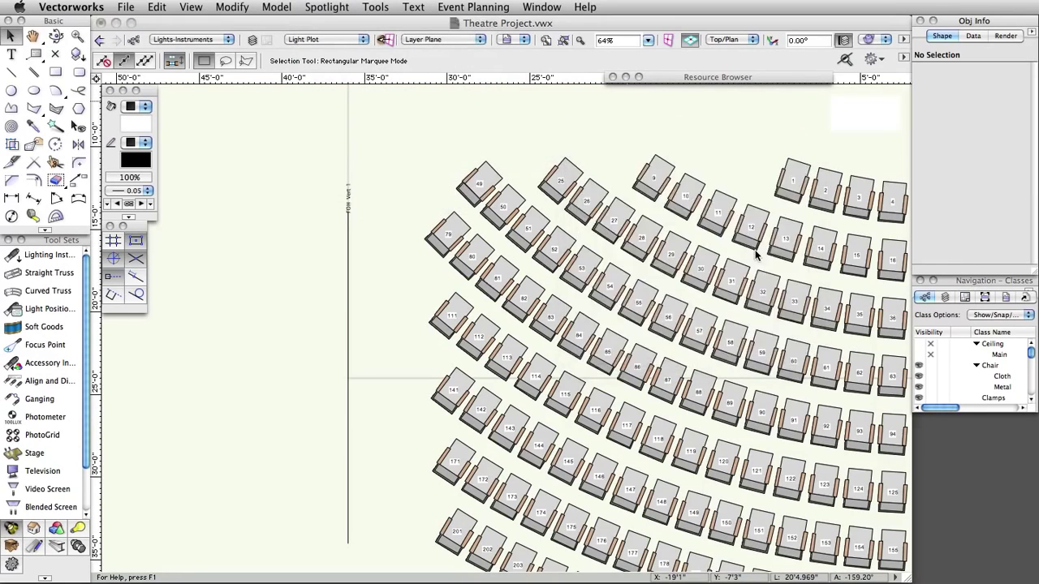
drag(253, 246, 566, 327)
click(862, 114)
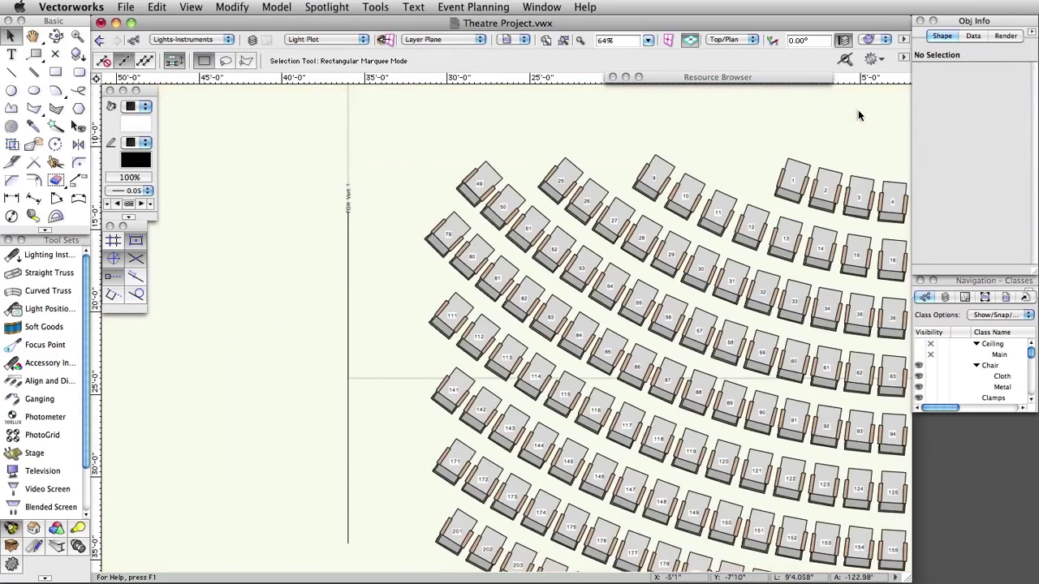
- Insert an Etc Source 4 26° lighting instrument just left of the upper end of the FOH Vert 1 position
click(626, 77)
scroll(827, 204, up, 3)
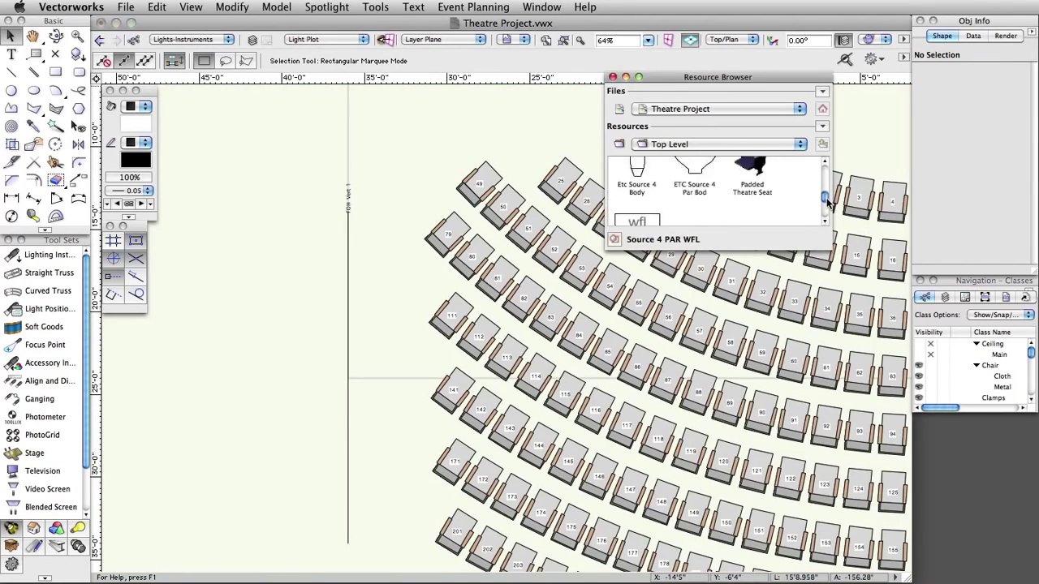
scroll(753, 175, up, 1)
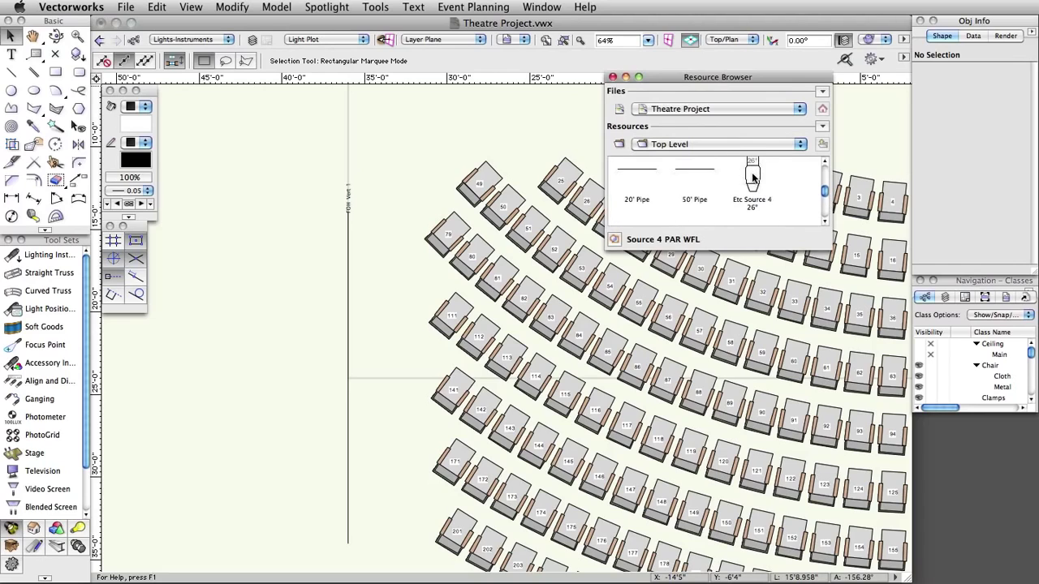
double_click(753, 177)
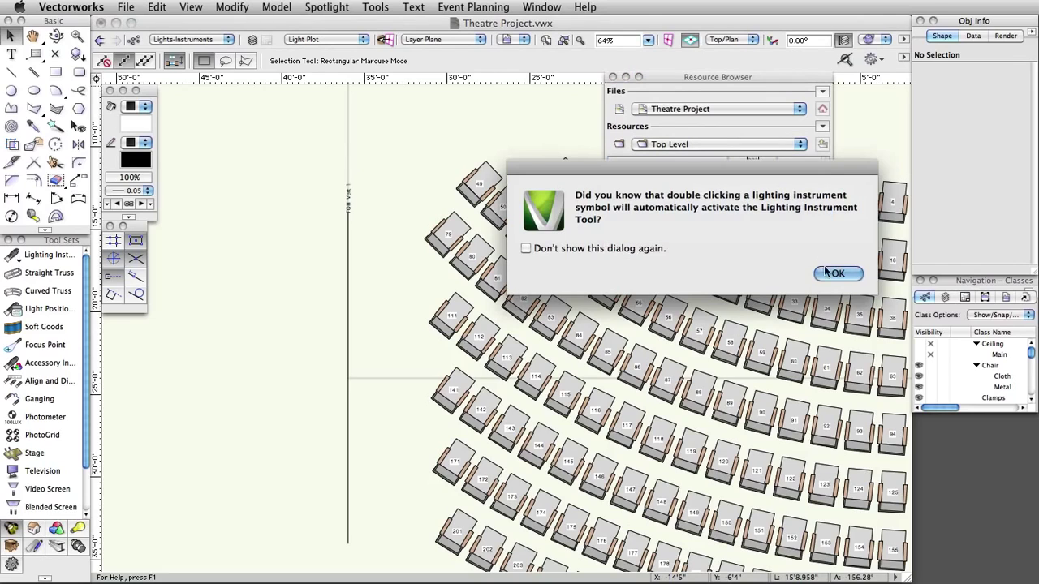
click(836, 273)
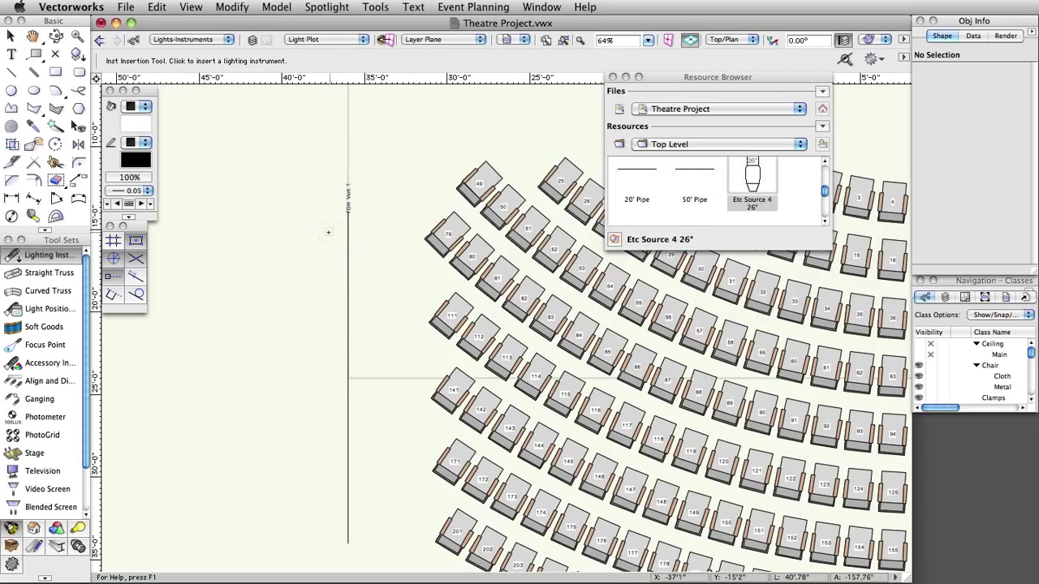
click(322, 235)
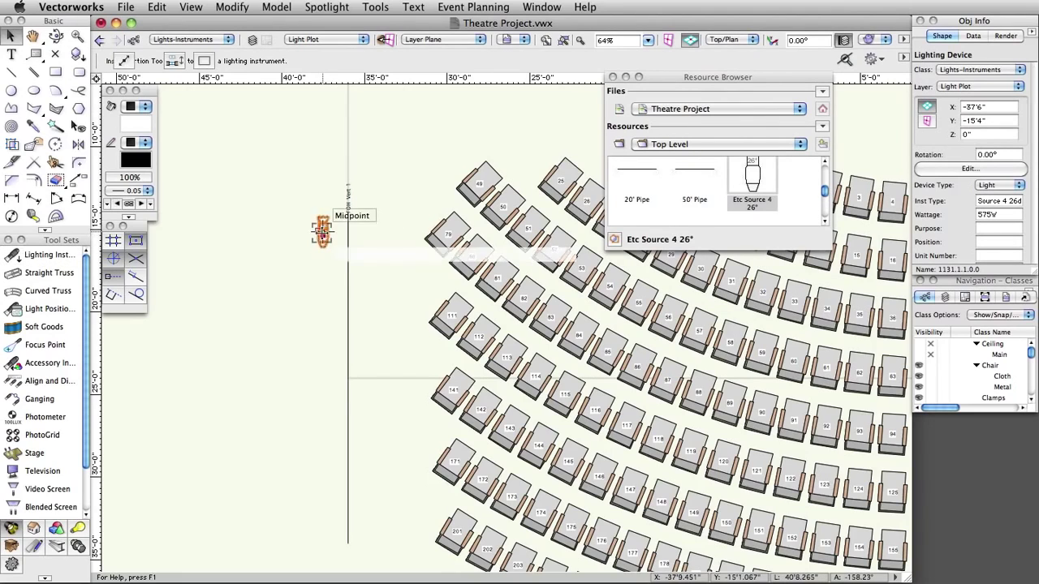
click(323, 234)
- Assign the new instrument to position FOH Vert 1, with color R-36 and focus point C
click(475, 70)
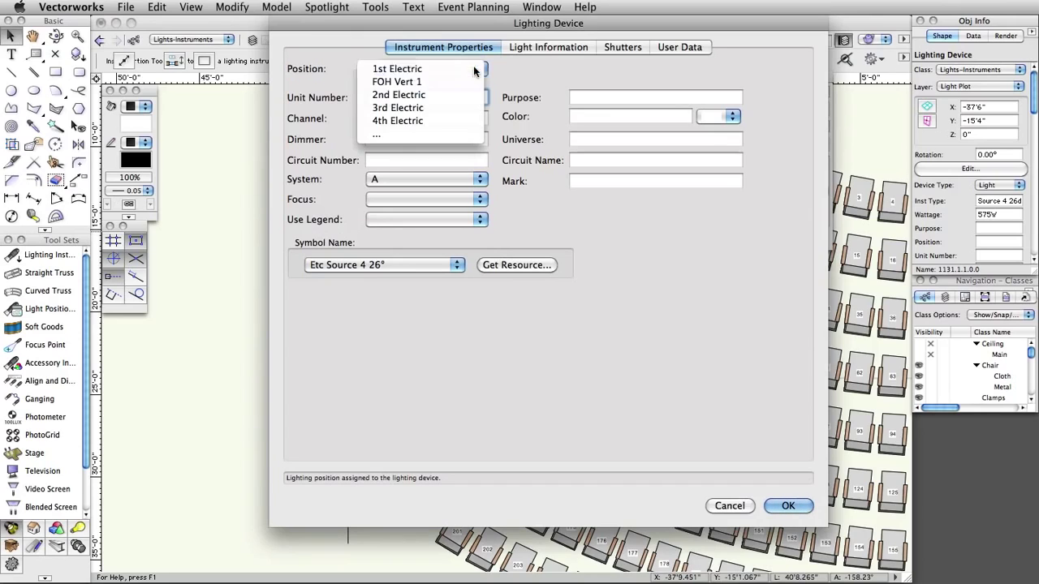
click(471, 79)
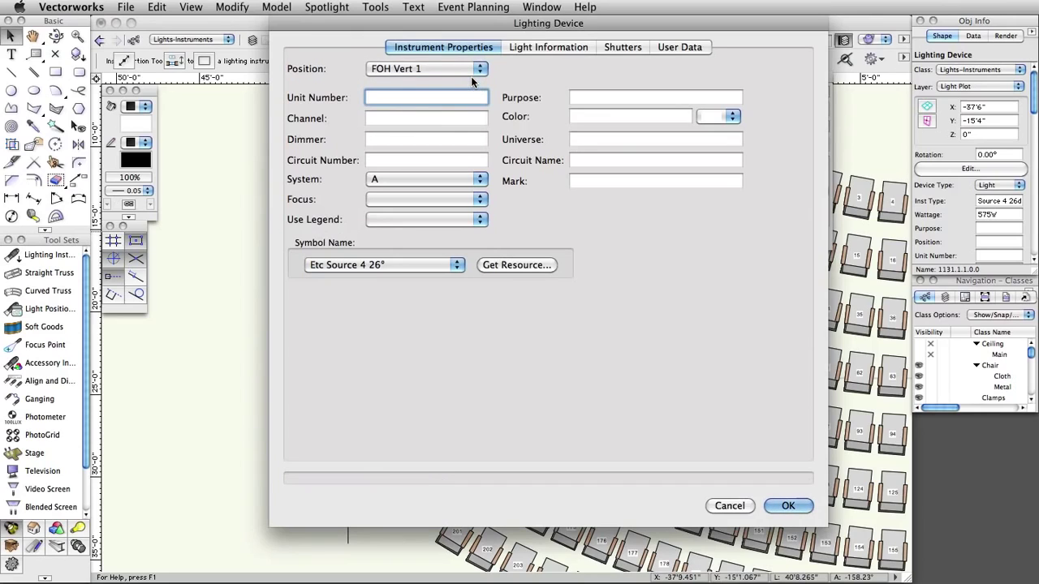
click(731, 116)
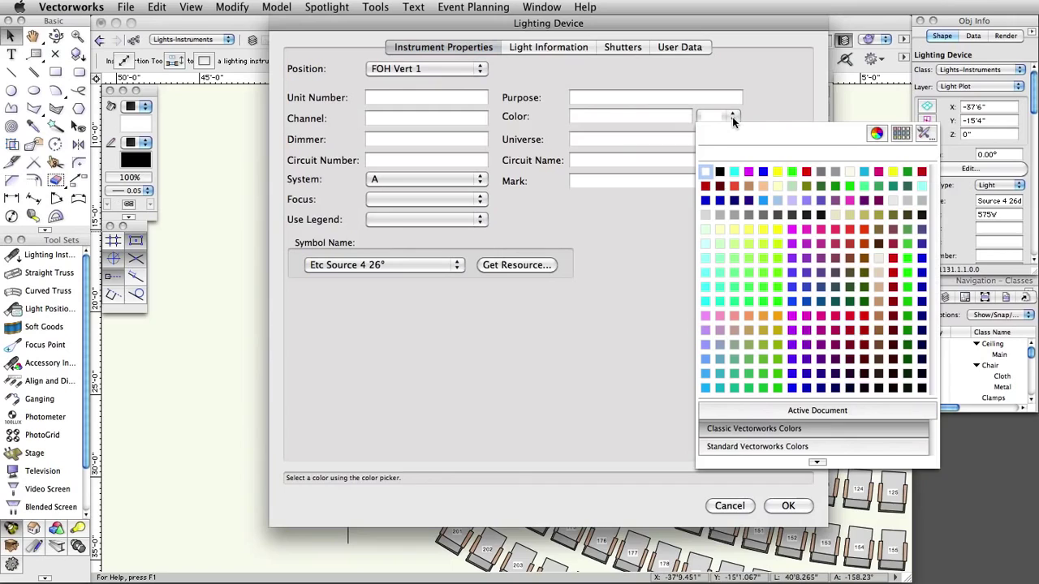
click(870, 132)
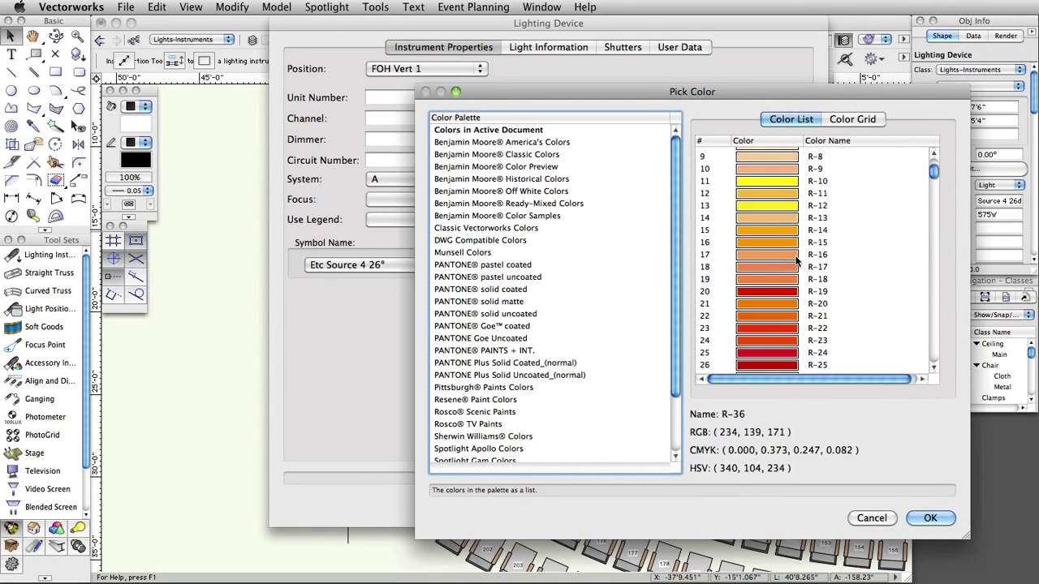
click(787, 317)
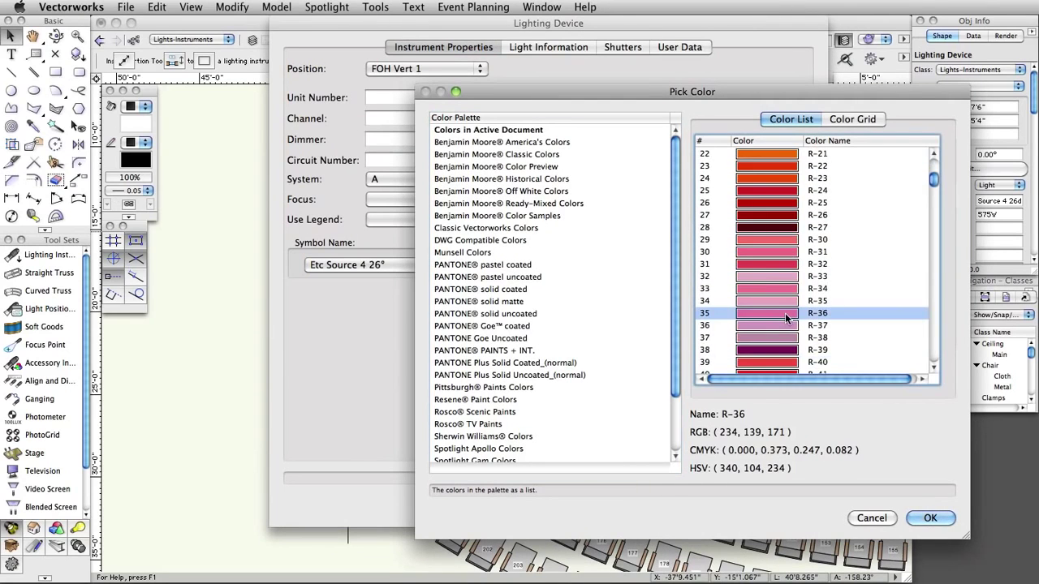
click(929, 518)
drag(630, 116, 546, 122)
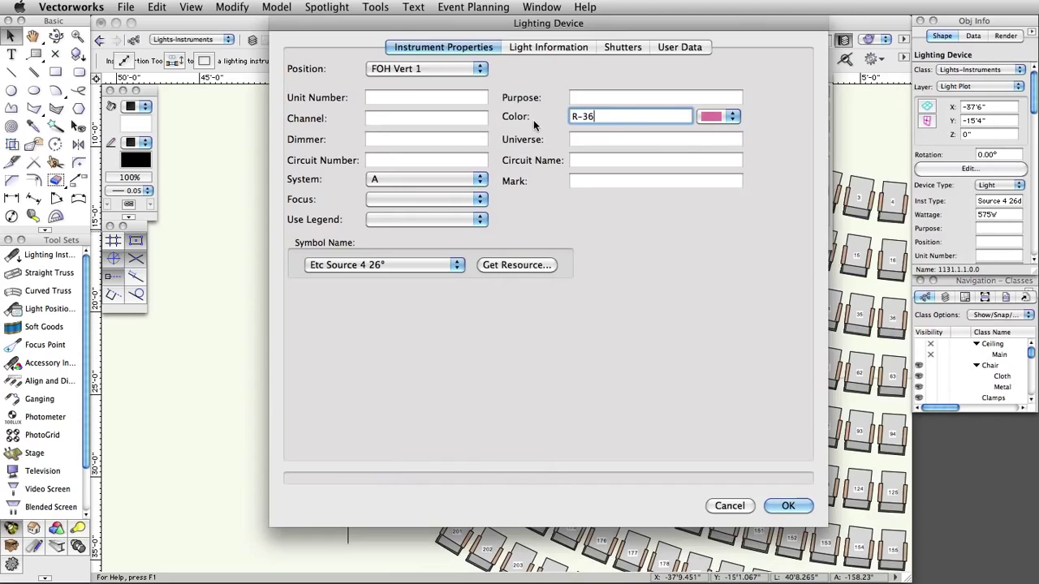
click(480, 200)
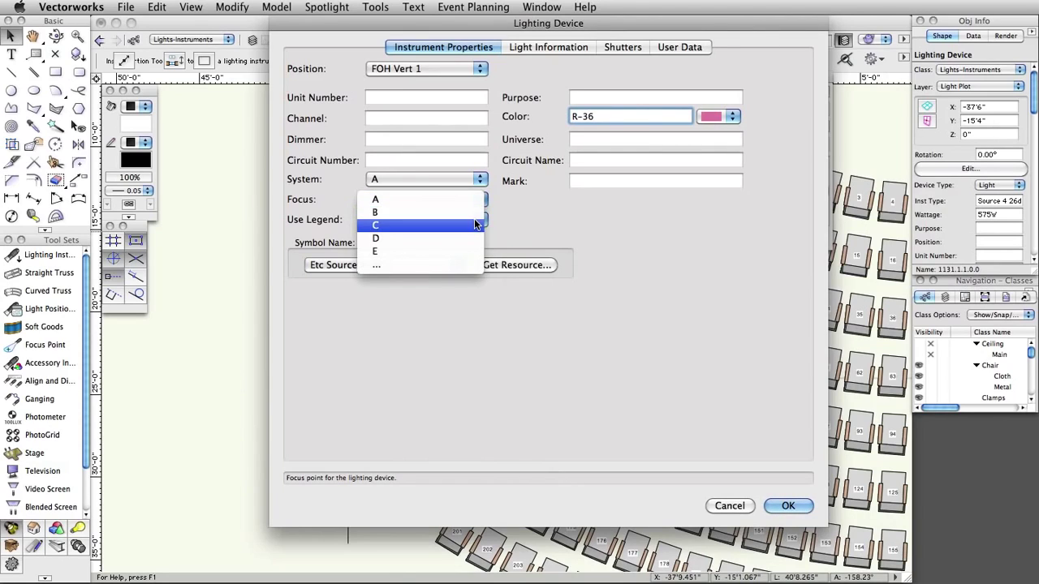
click(476, 223)
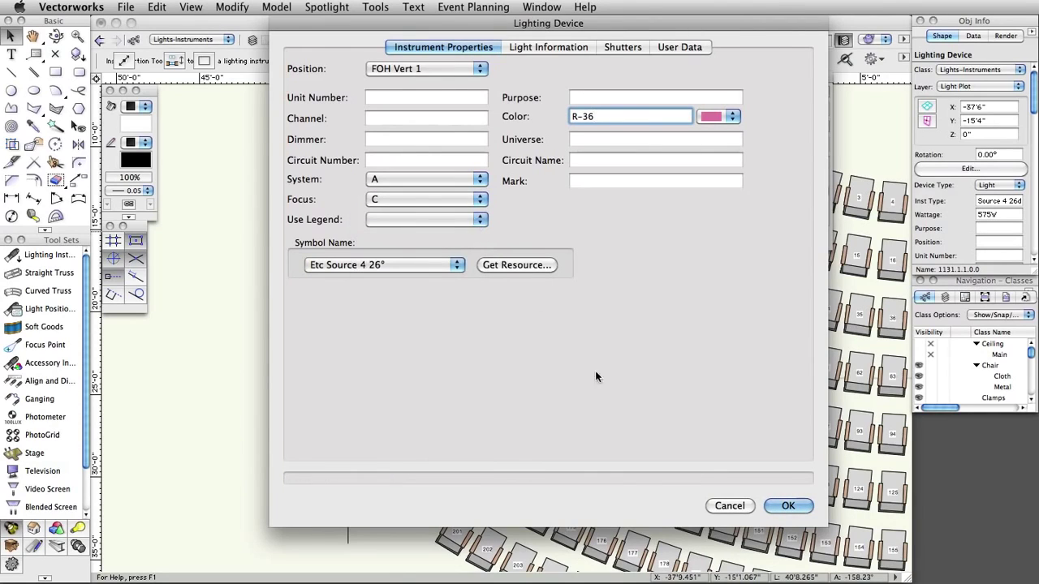
click(786, 507)
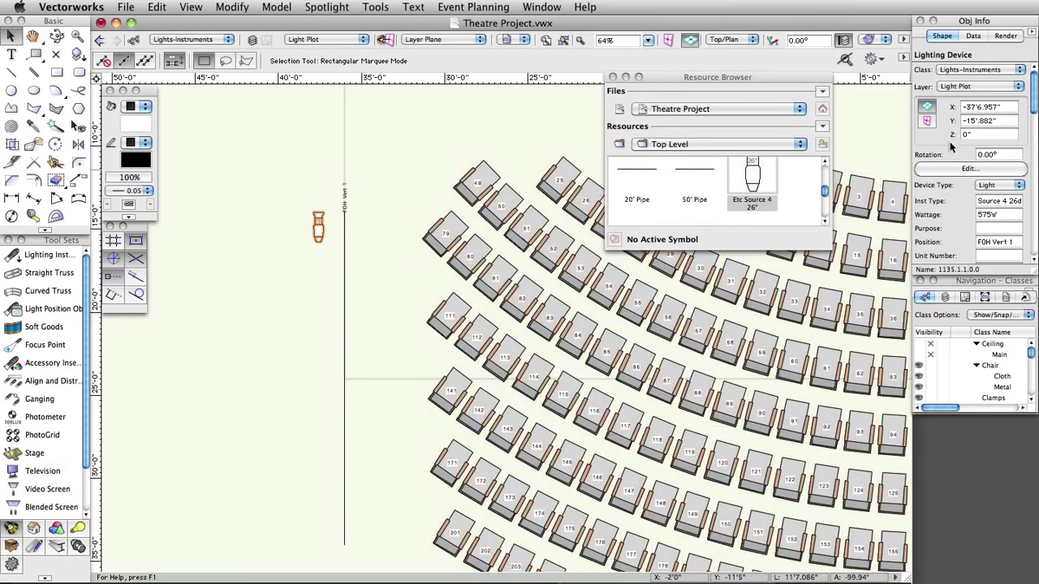
- Set the instrument's Z height to 24 and make four copies of it in a column alongside FOH Vert 1
click(967, 133)
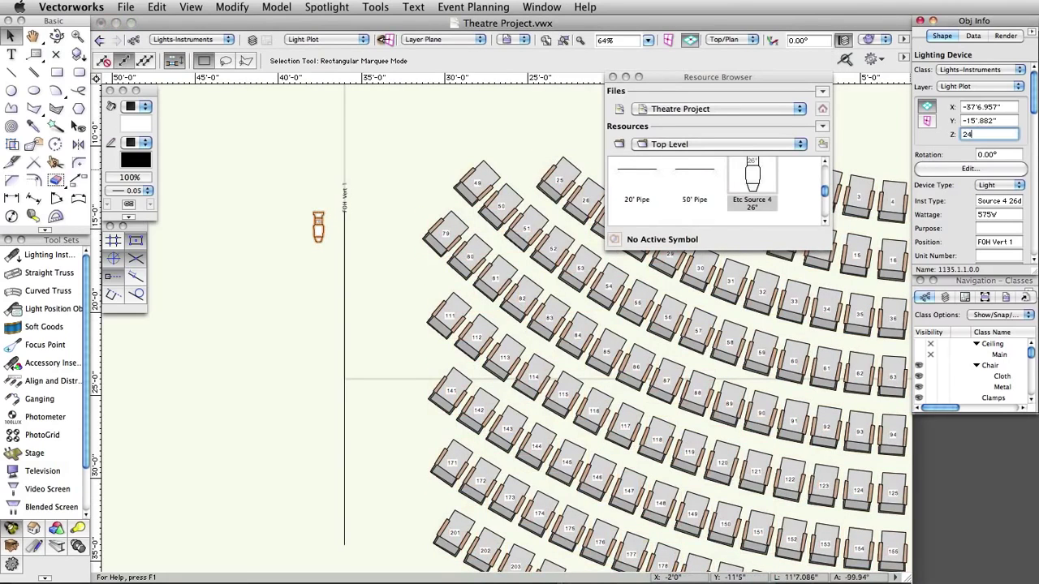
key(Return)
alt+drag(318, 227, 323, 284)
alt+drag(323, 284, 324, 354)
alt+drag(323, 344, 324, 418)
alt+drag(323, 414, 325, 487)
- Align and distribute the five instruments in an evenly spaced column parallel to FOH Vert 1, between the pipe's ends
click(292, 199)
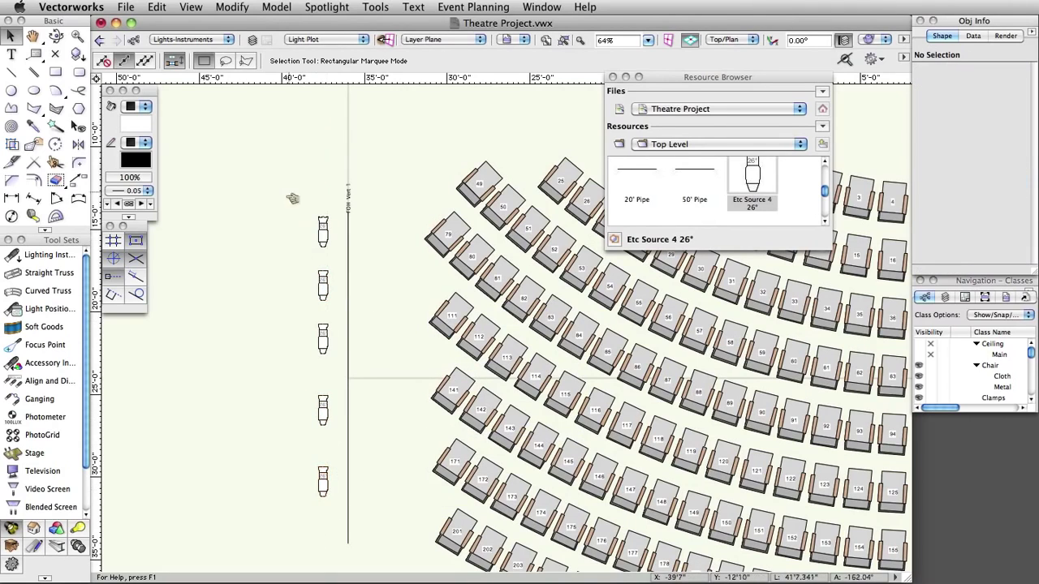
drag(293, 199, 349, 507)
click(50, 381)
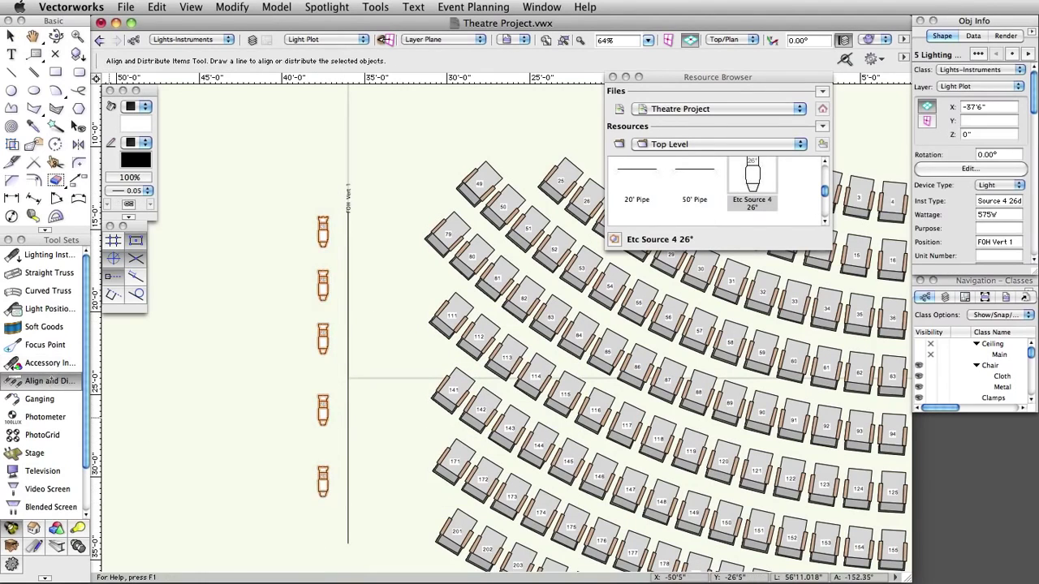
click(348, 543)
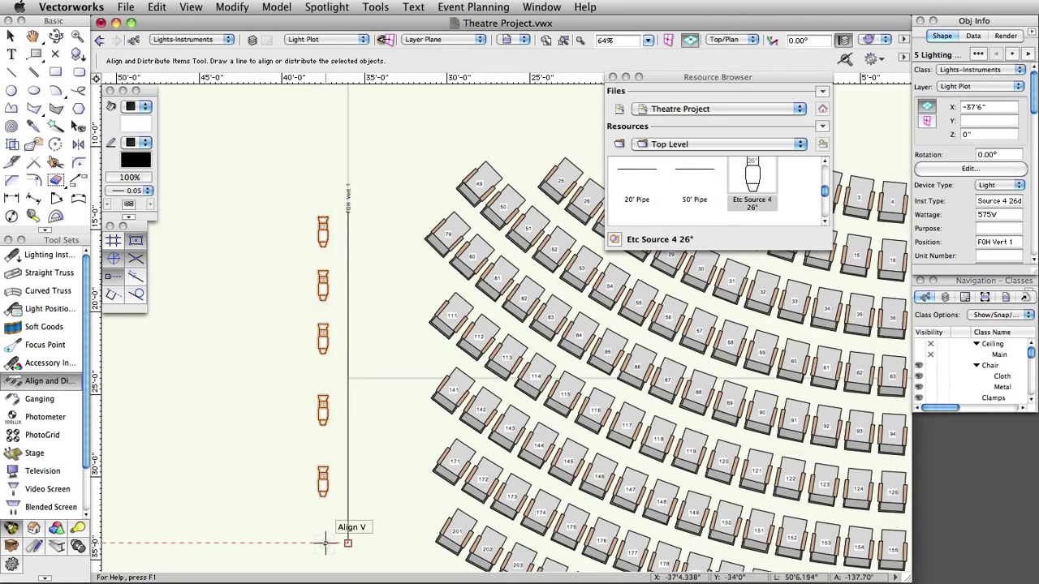
scroll(333, 207, up, 3)
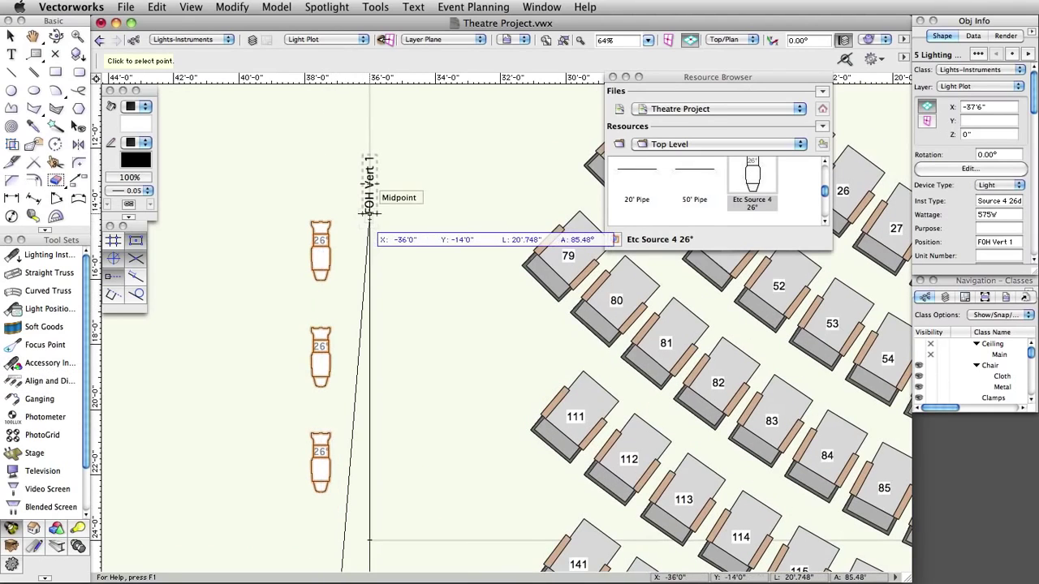
click(318, 213)
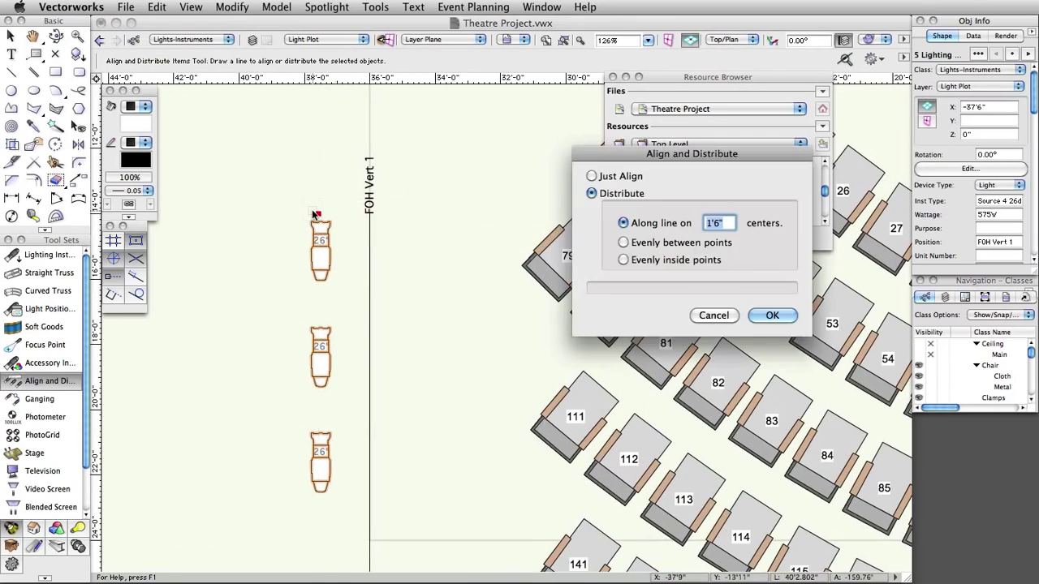
click(773, 314)
- Mirror a duplicate of the five selected instruments across the FOH Vert 1 pipe to form a second column on its other side
scroll(453, 386, down, 5)
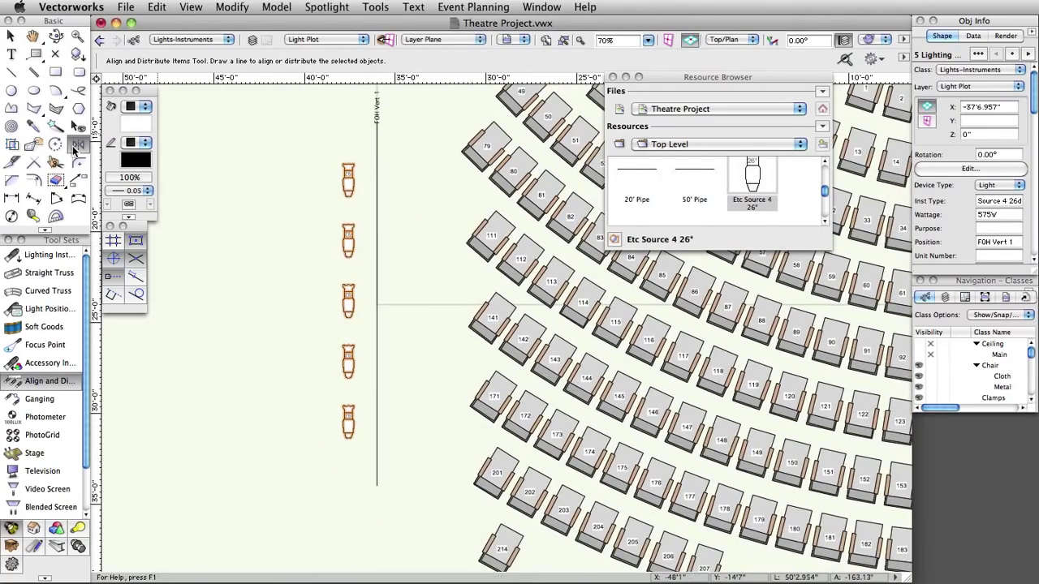
click(78, 146)
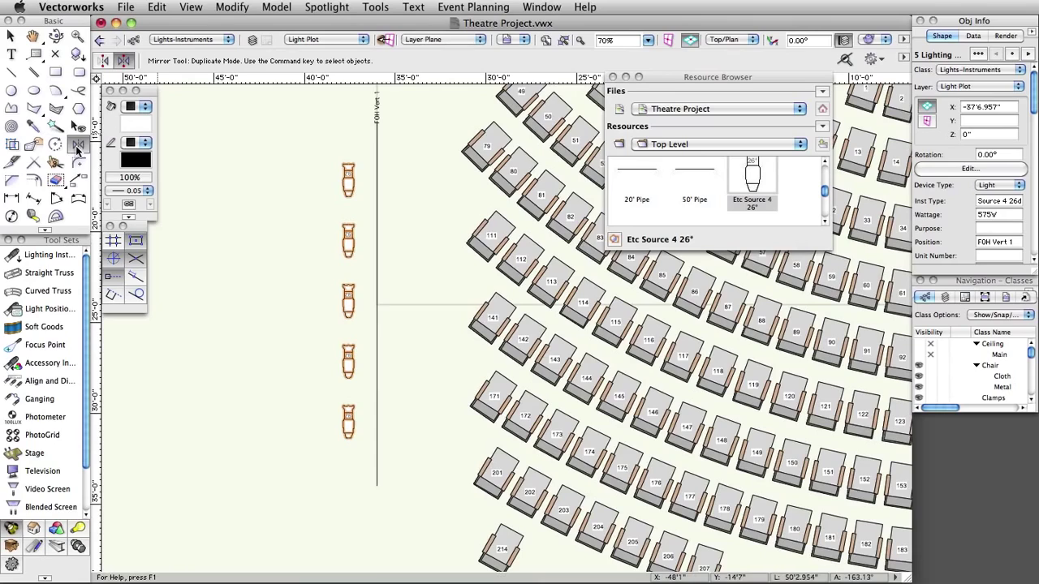
click(376, 169)
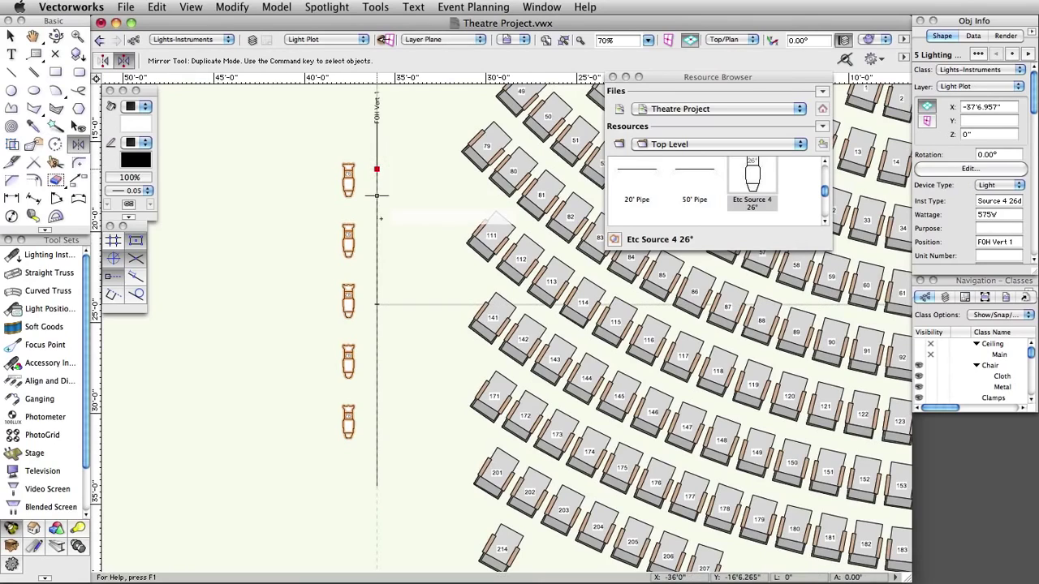
click(377, 240)
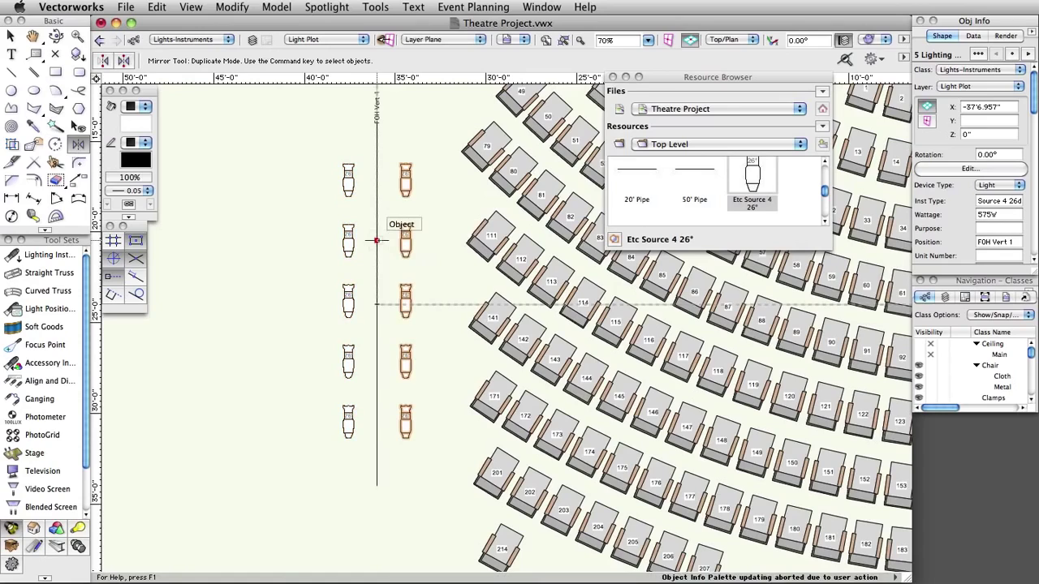
click(9, 35)
click(255, 179)
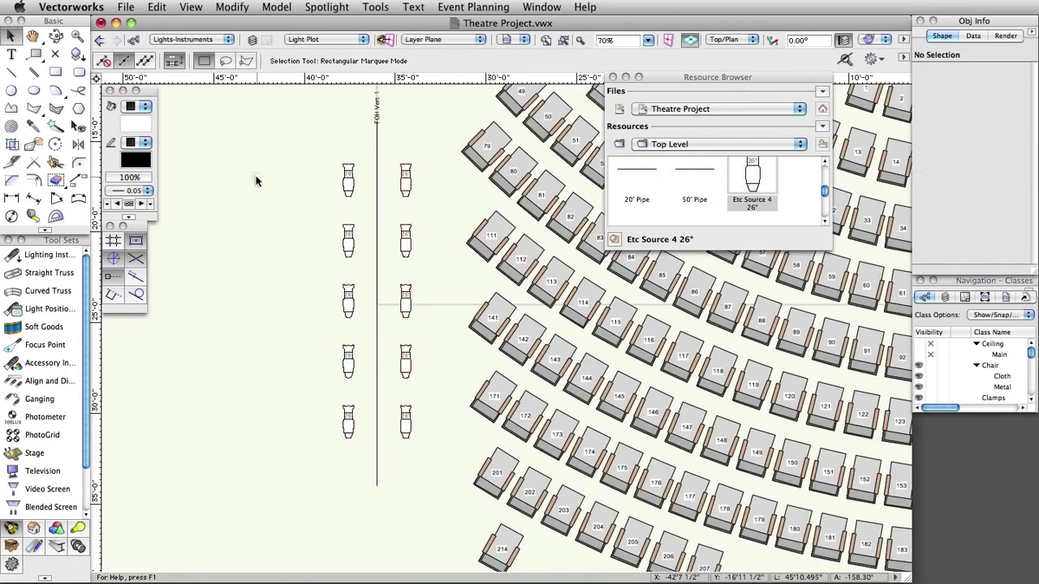
- Select the FOH Vert 1 pipe with all ten instruments and make the Theatre Architecture design layer visible
scroll(260, 202, down, 3)
drag(235, 162, 364, 539)
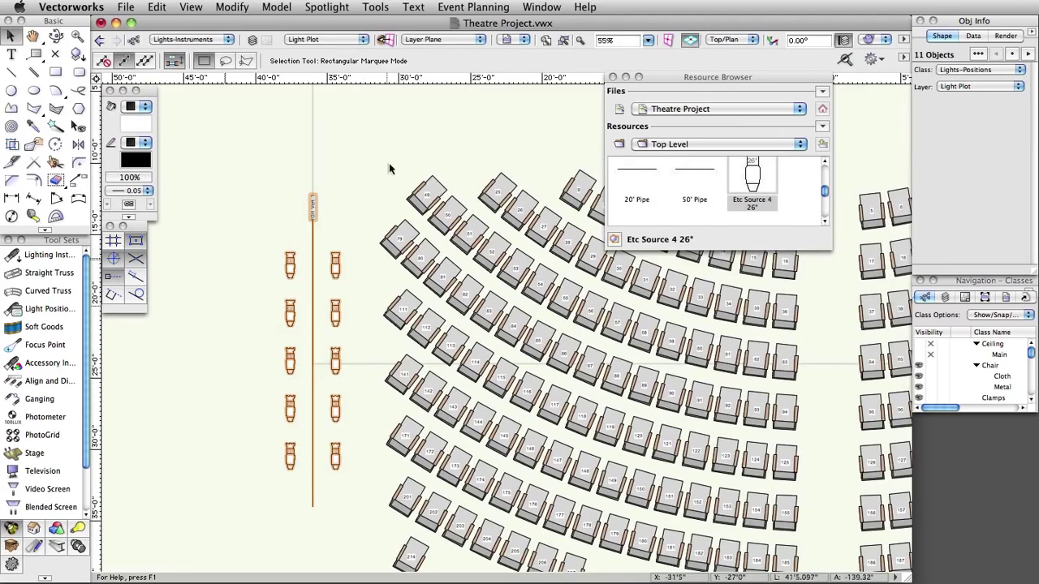
click(375, 11)
click(386, 24)
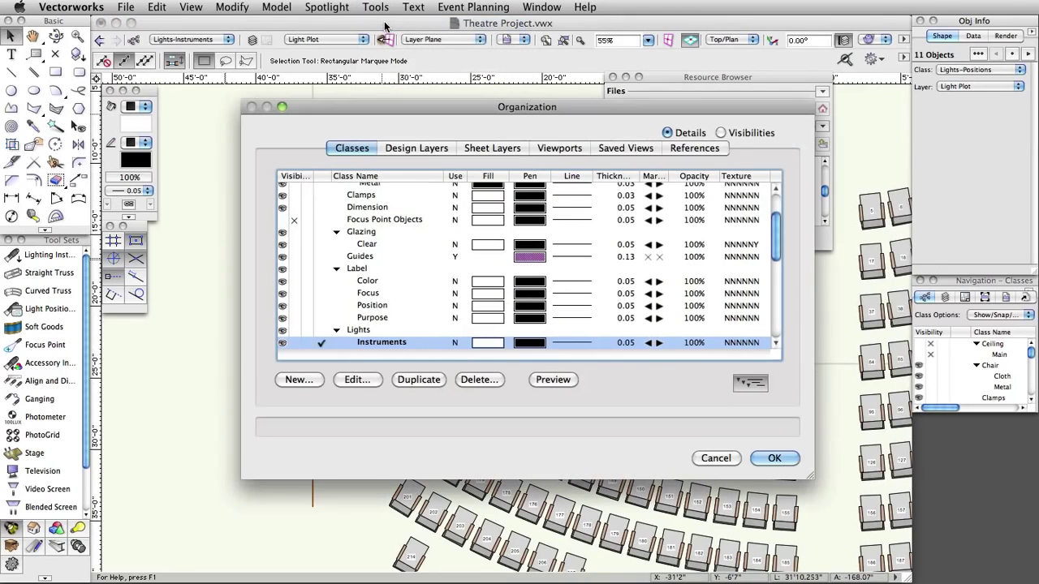
click(417, 148)
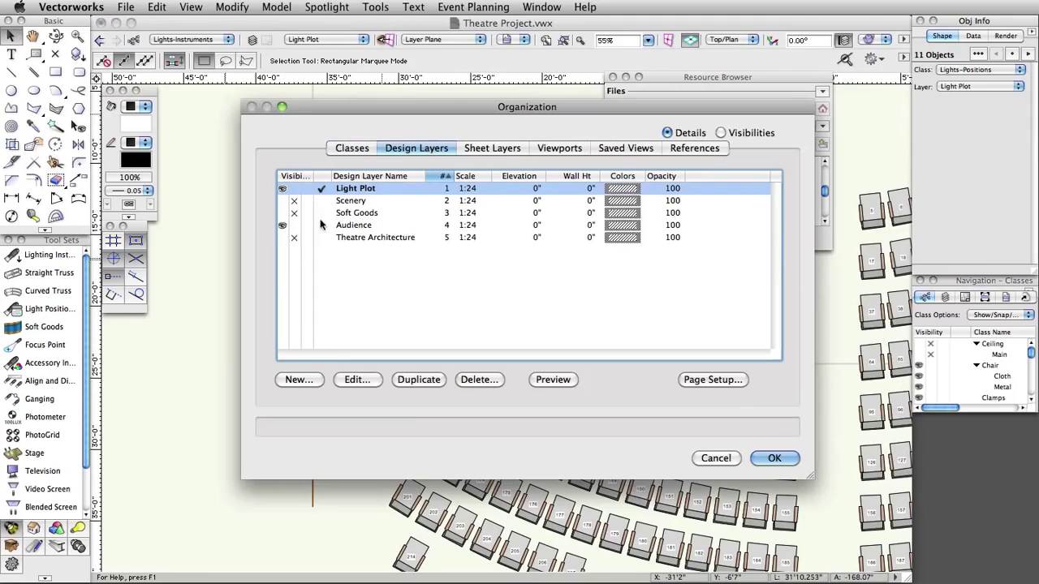
click(283, 238)
click(774, 459)
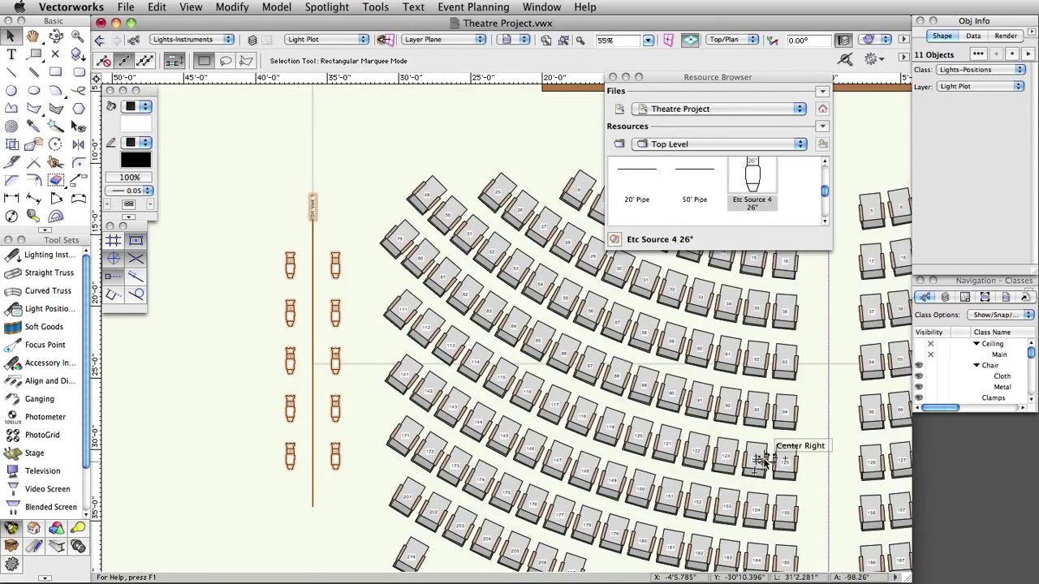
- Mirror a duplicate of FOH Vert 1 and its instruments across the theatre's centre line to the opposite side of the audience
click(638, 76)
scroll(649, 398, down, 5)
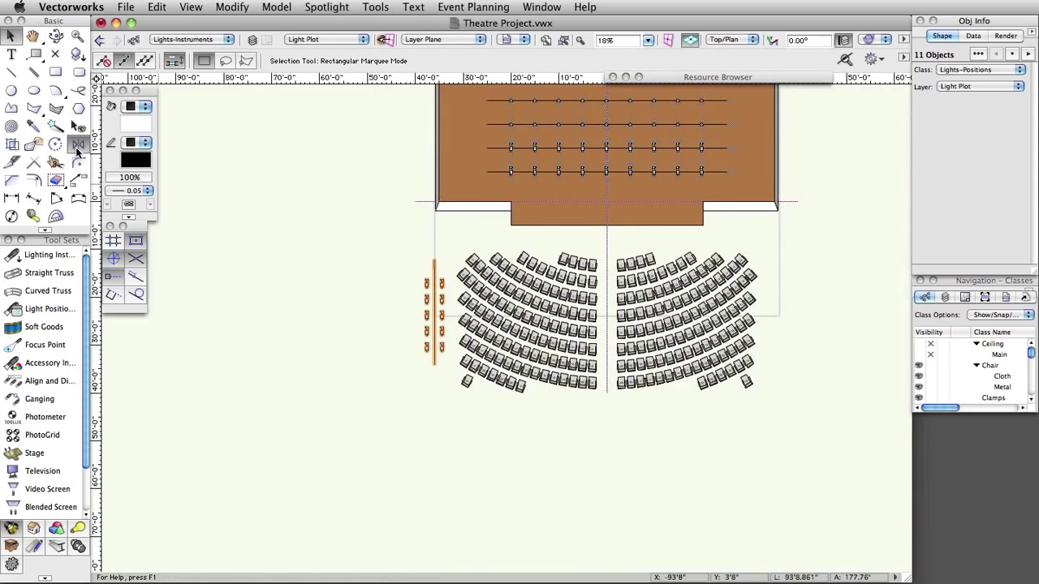
click(78, 144)
click(607, 393)
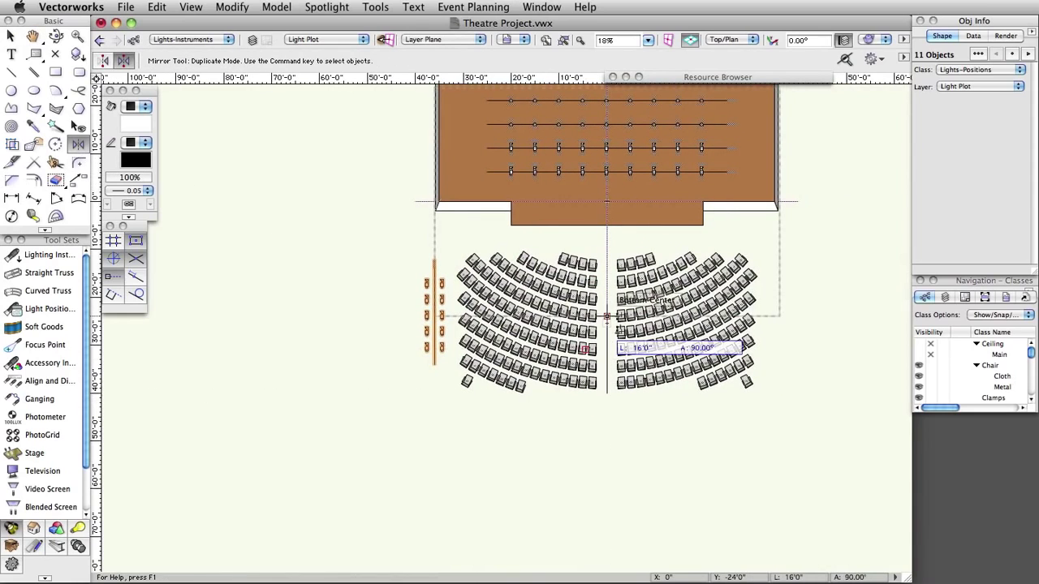
click(607, 316)
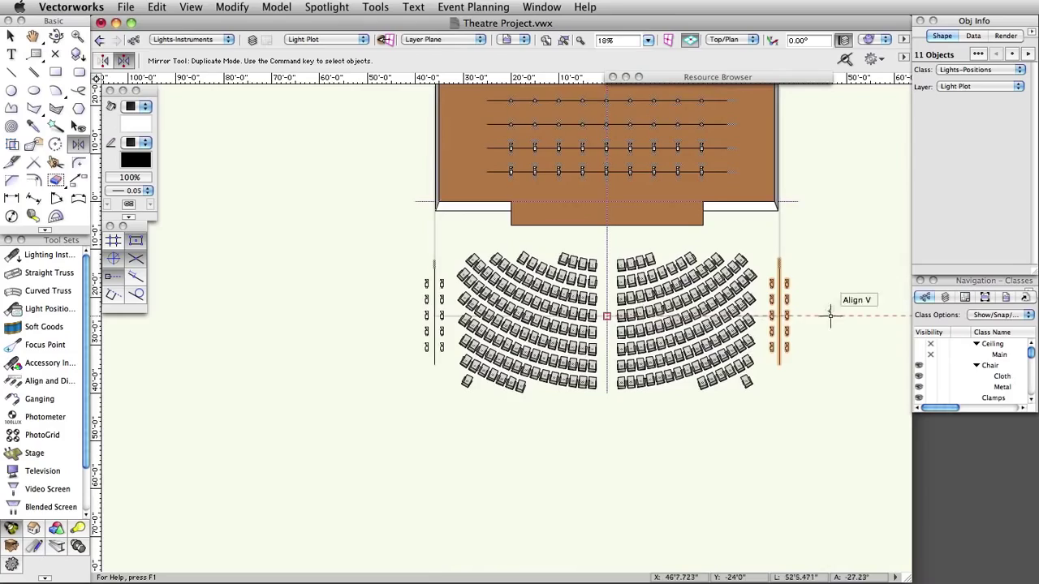
scroll(787, 310, up, 5)
key(x)
key(x)
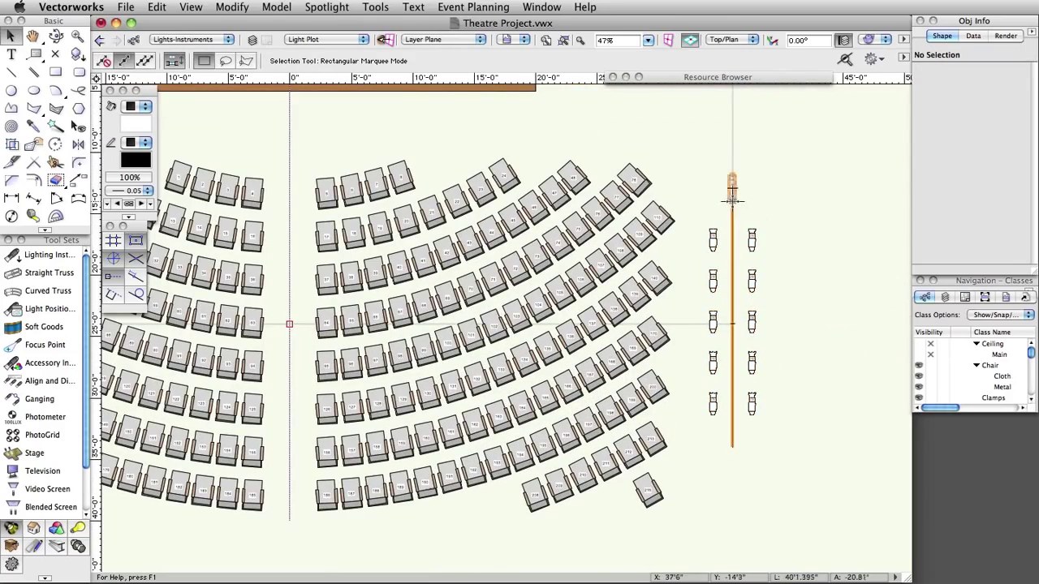
- Rename the mirrored lighting position as FOH Vert 2
click(733, 195)
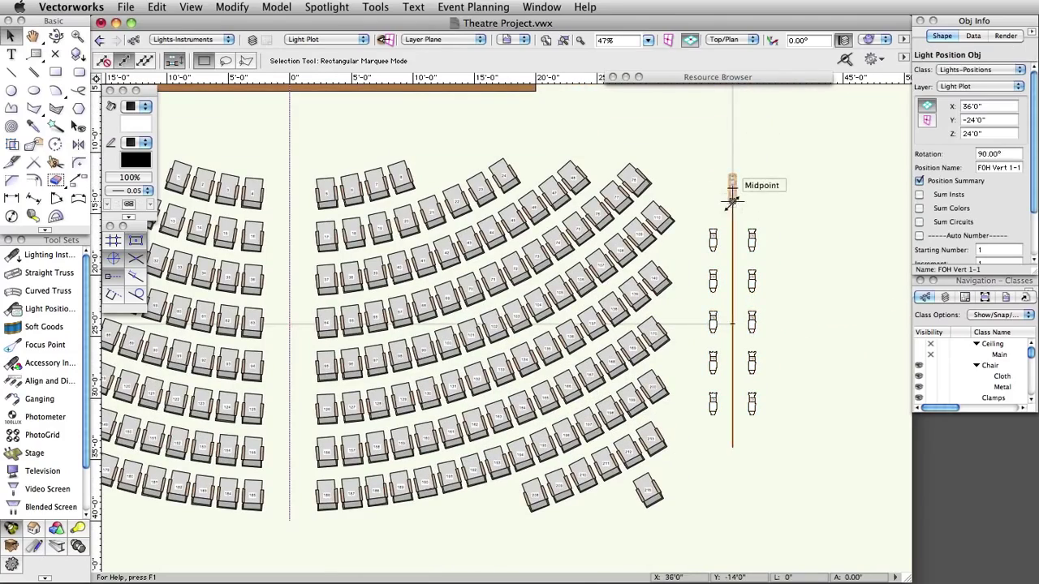
click(1009, 167)
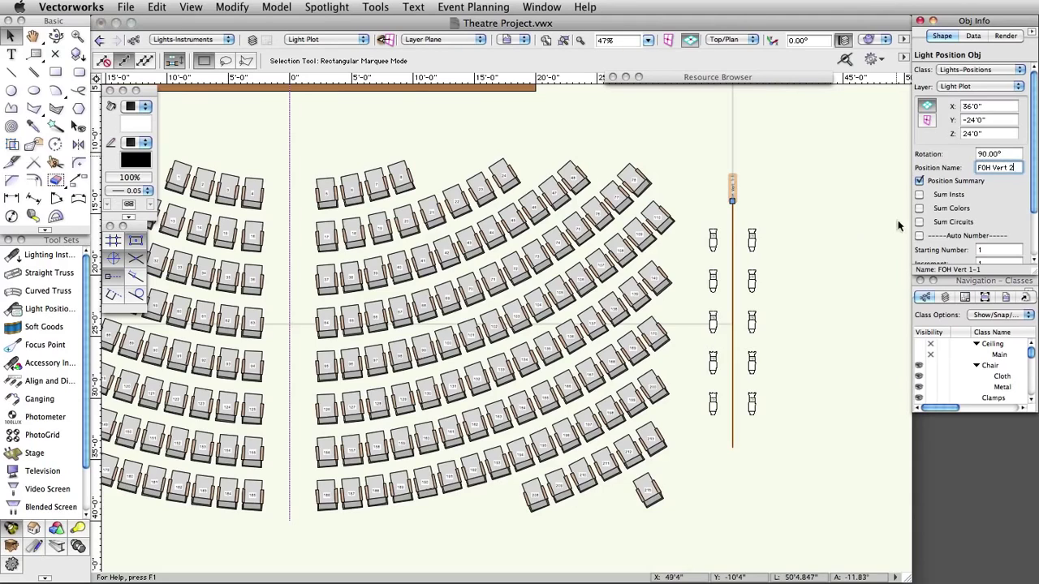
text(FOH Vert 2)
click(828, 234)
- Set the focus point of all ten FOH Vert 2 instruments to B
drag(694, 219, 800, 428)
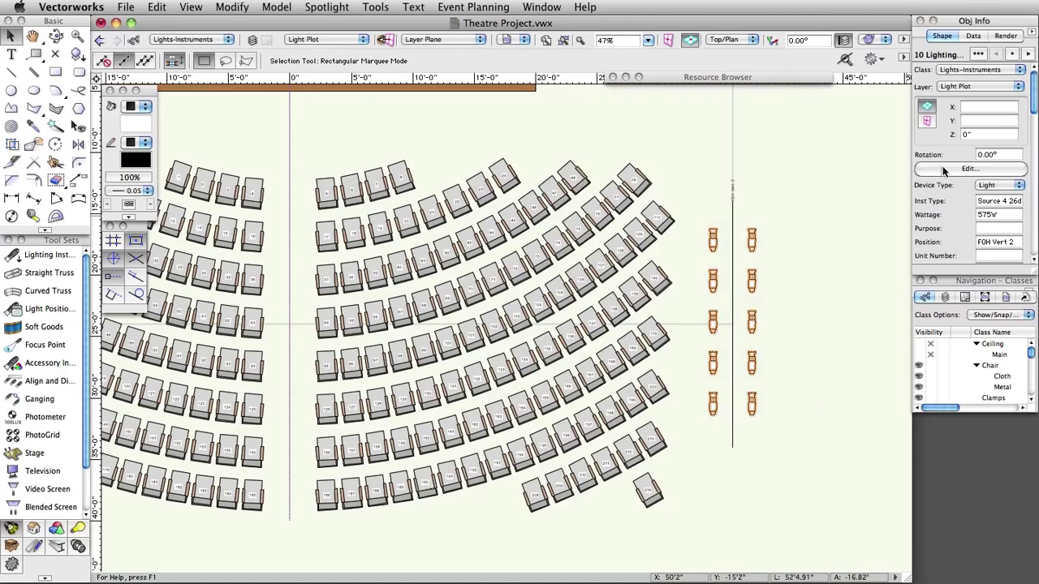
click(943, 168)
click(484, 199)
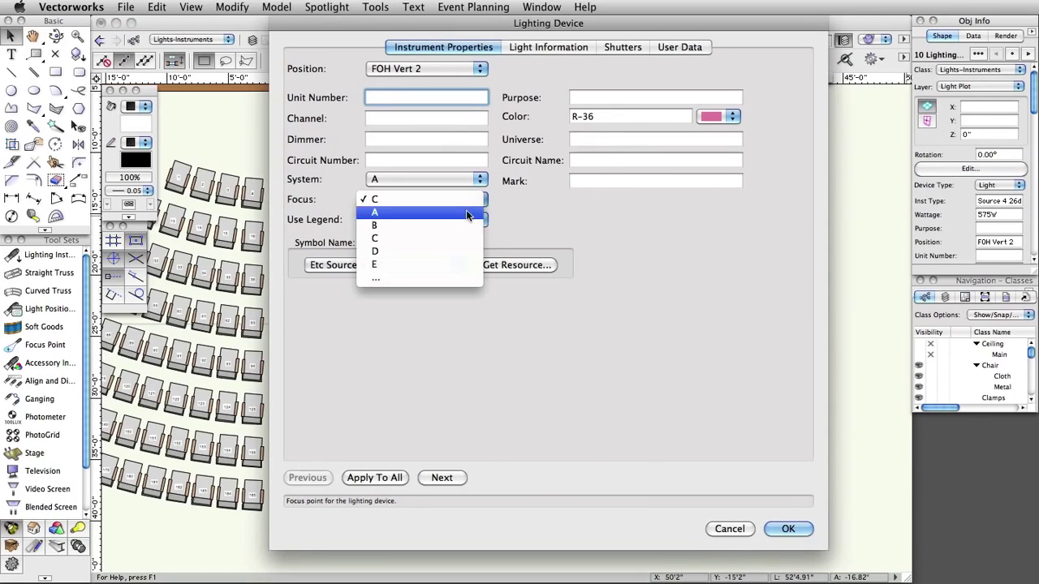
click(422, 225)
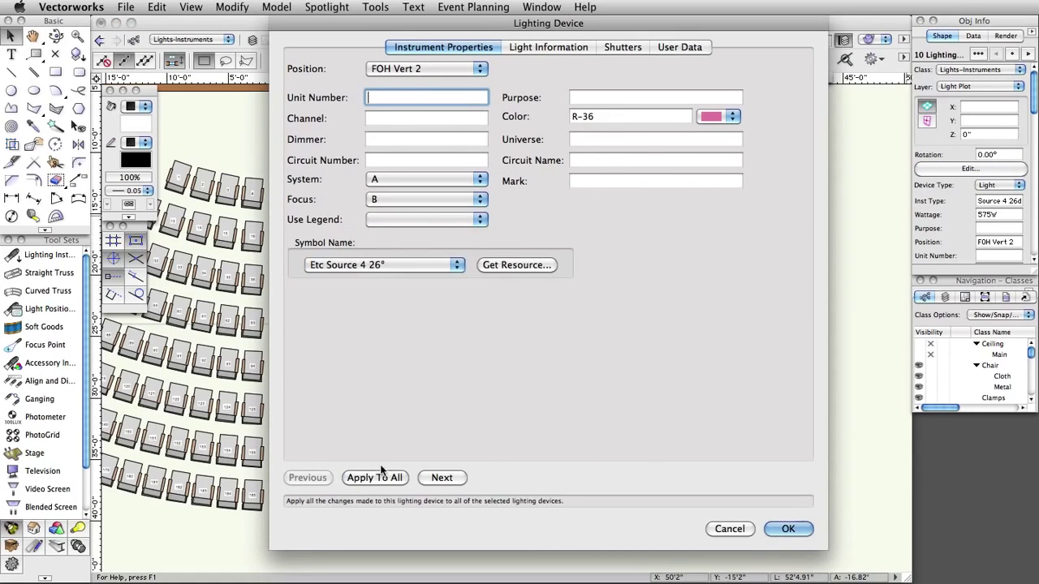
click(789, 529)
click(779, 482)
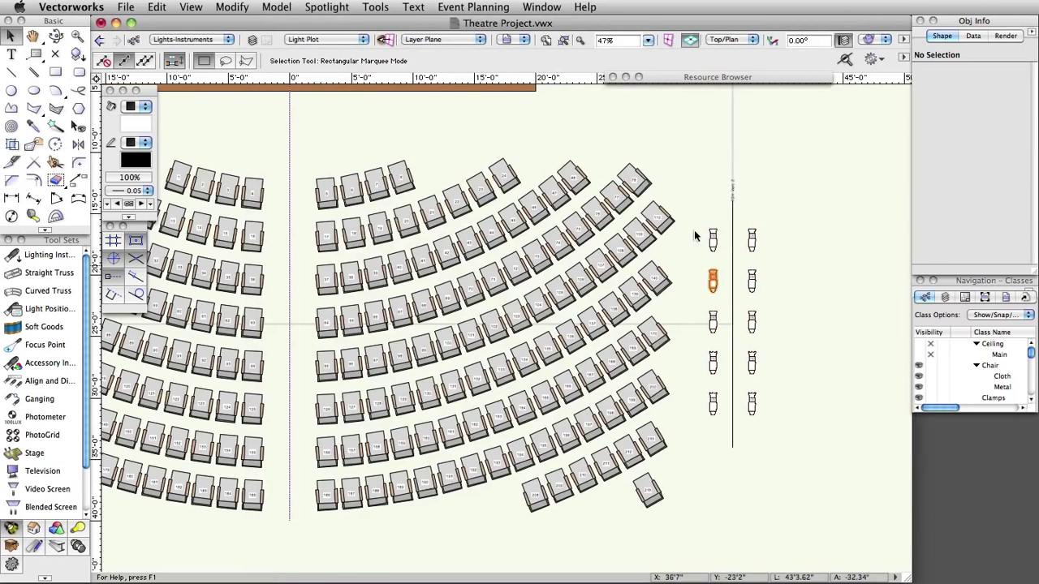
- Apply label legend LL-2 to the five instruments in the column left of the FOH Vert 2 pipe
drag(696, 220, 736, 433)
click(937, 170)
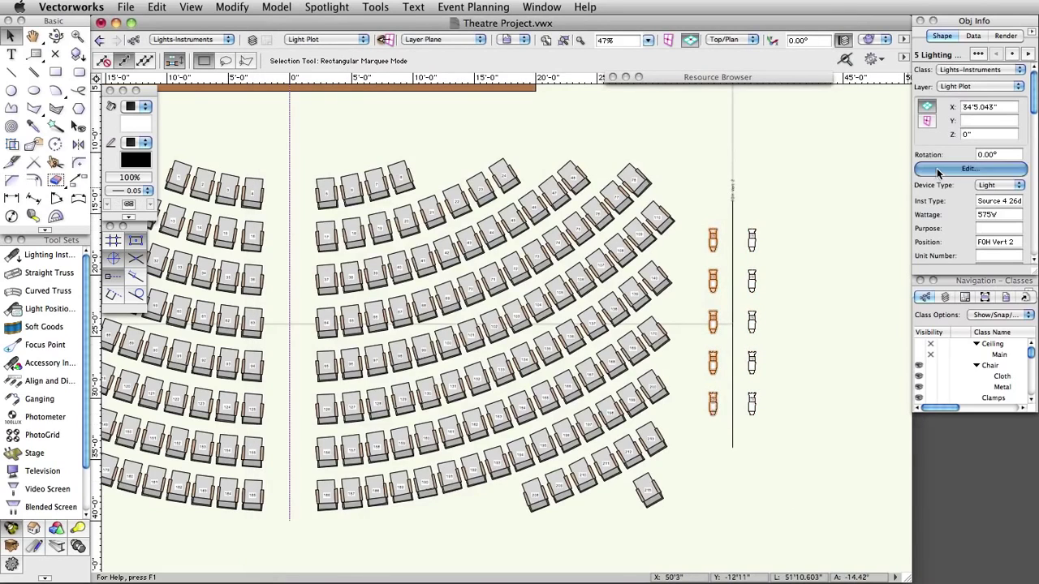
click(479, 219)
click(476, 234)
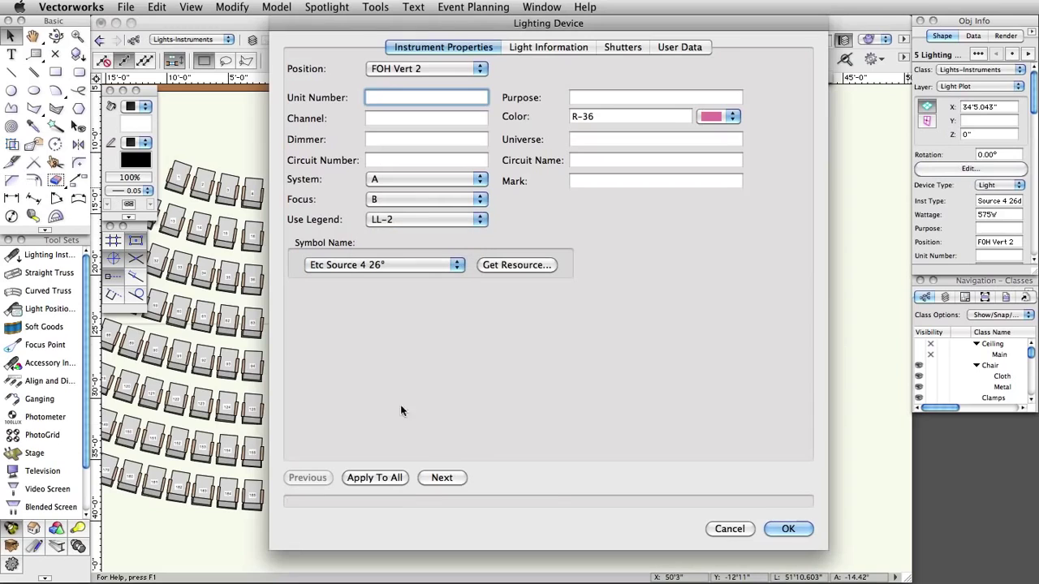
click(374, 477)
click(788, 529)
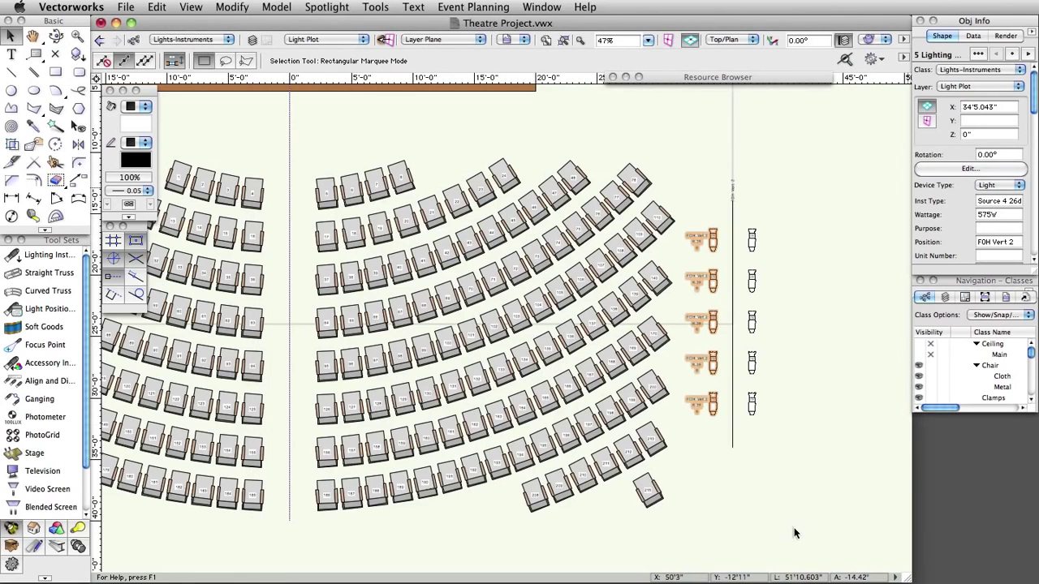
- Apply label legend LL-3 to the five instruments in the column right of the FOH Vert 2 pipe
drag(800, 214, 735, 430)
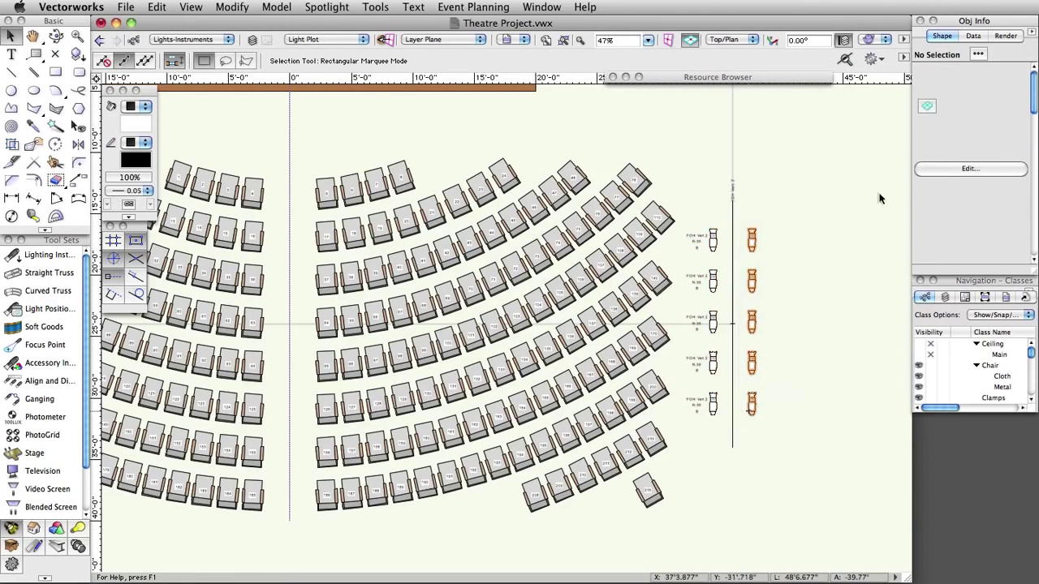
click(945, 166)
click(474, 217)
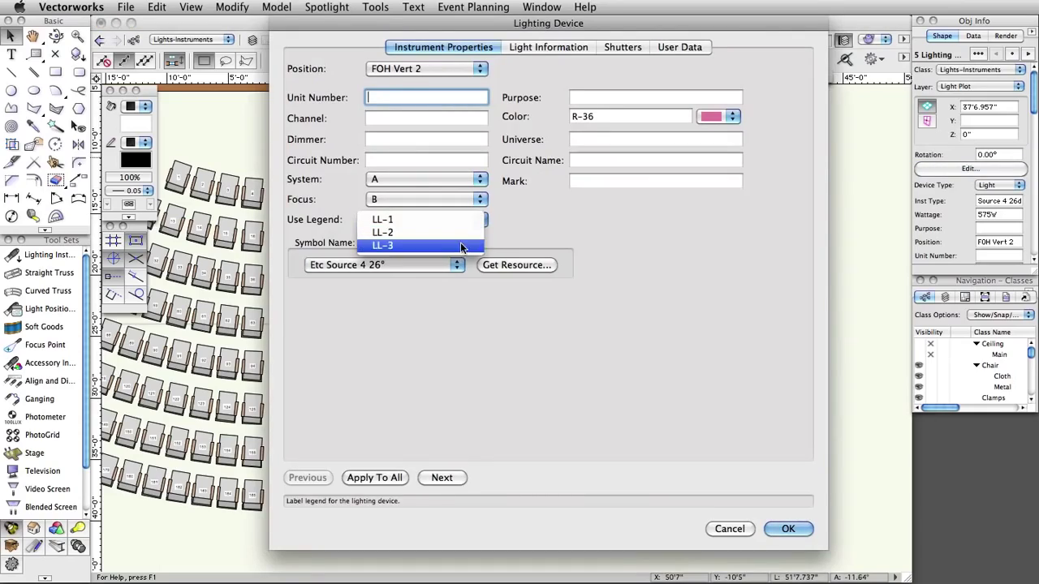
click(461, 245)
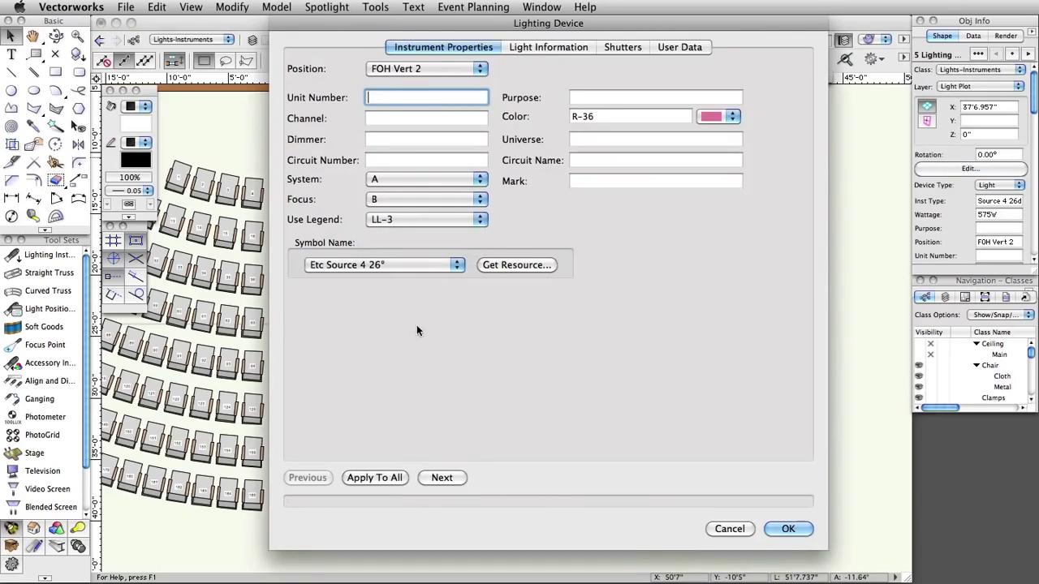
click(787, 529)
click(283, 348)
- Apply label legend LL-2 to the five instruments in the column left of the FOH Vert 1 pipe
scroll(289, 304, left, 10)
drag(294, 244, 363, 436)
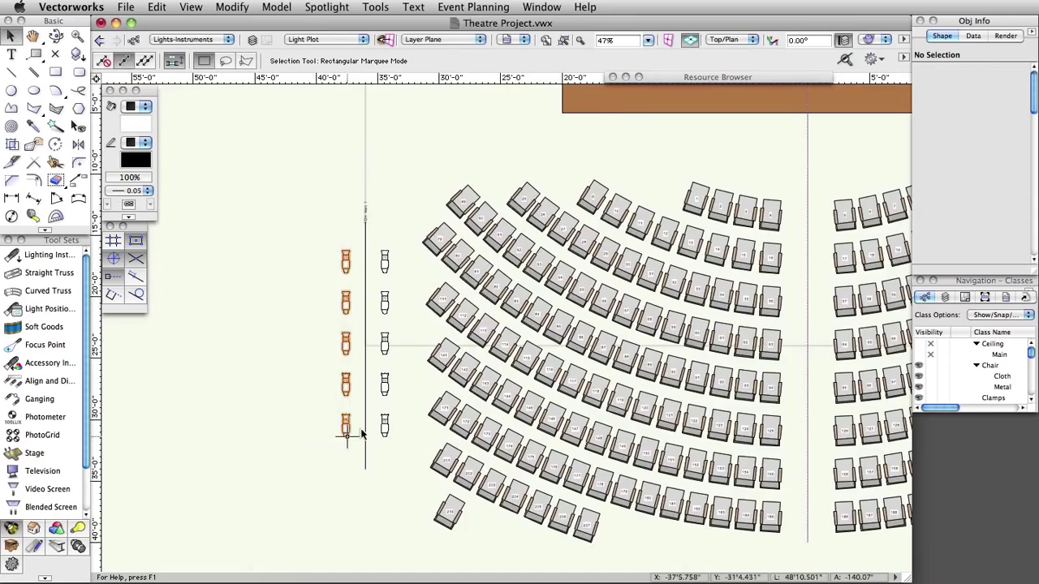
click(970, 168)
click(473, 215)
click(466, 233)
click(788, 528)
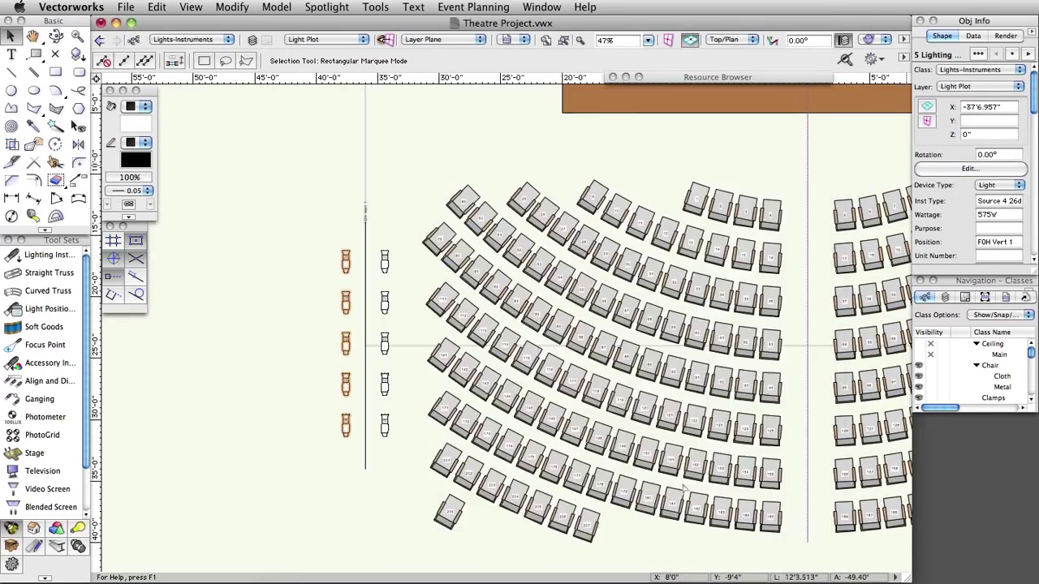
click(684, 487)
- Apply label legend LL-3 to the five instruments in the column right of the FOH Vert 1 pipe
drag(370, 236, 410, 446)
click(970, 168)
click(473, 219)
click(454, 246)
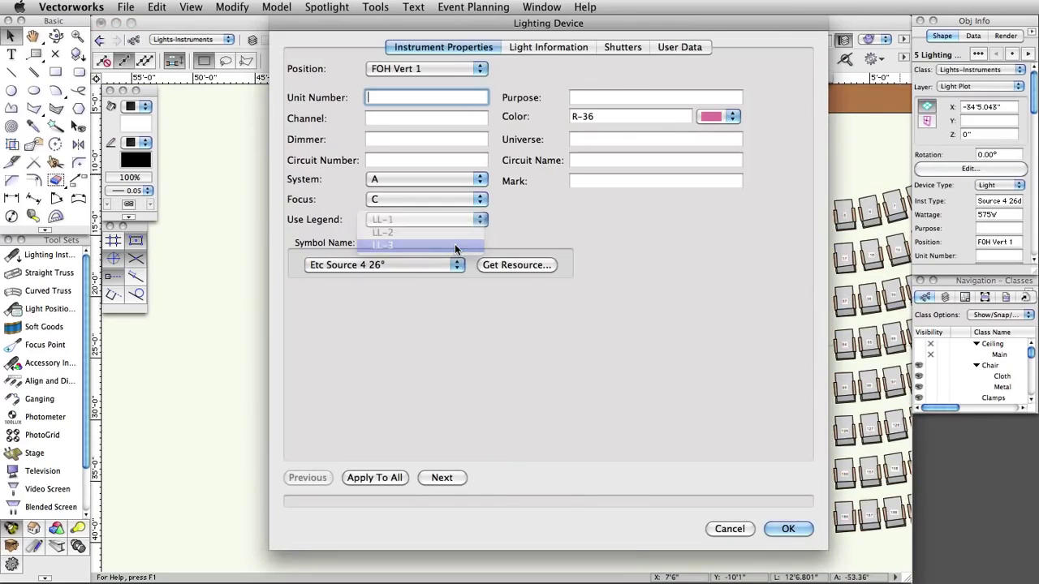
click(395, 480)
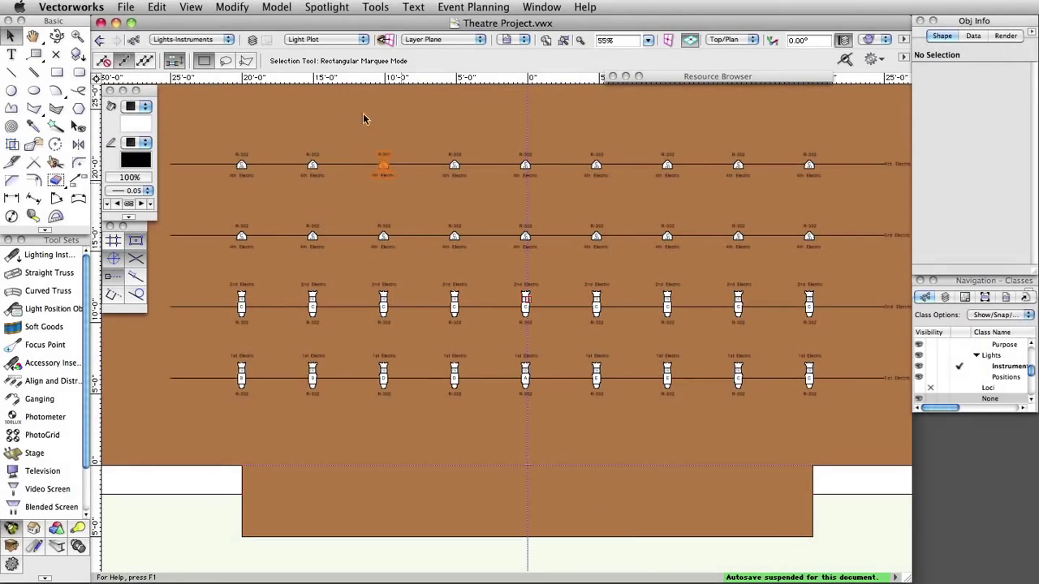
- Set up instrument numbering for the Unit Number field with prefix S-, start number 1 and increment 1
click(328, 7)
click(333, 26)
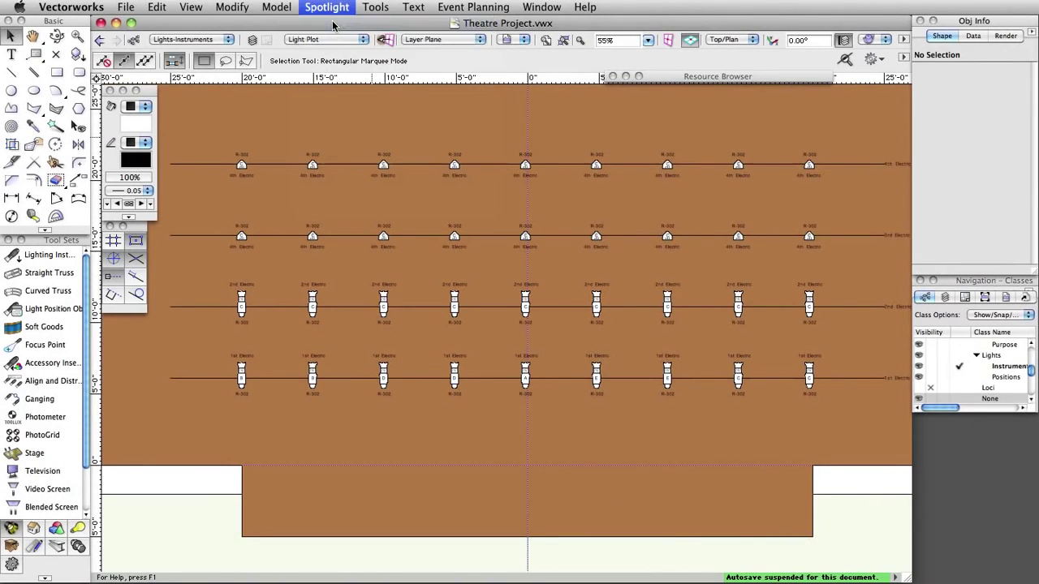
click(578, 168)
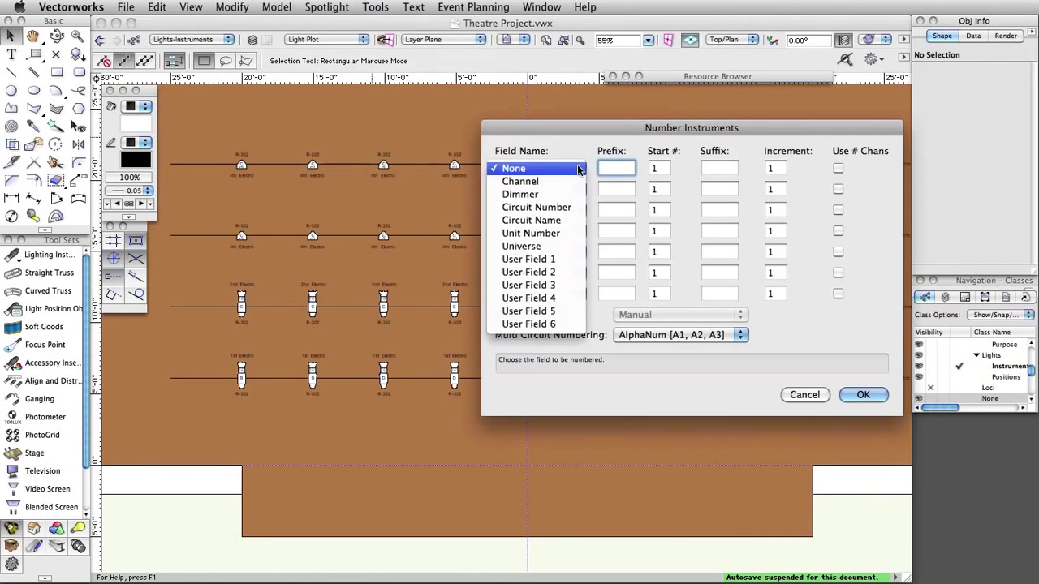
click(580, 233)
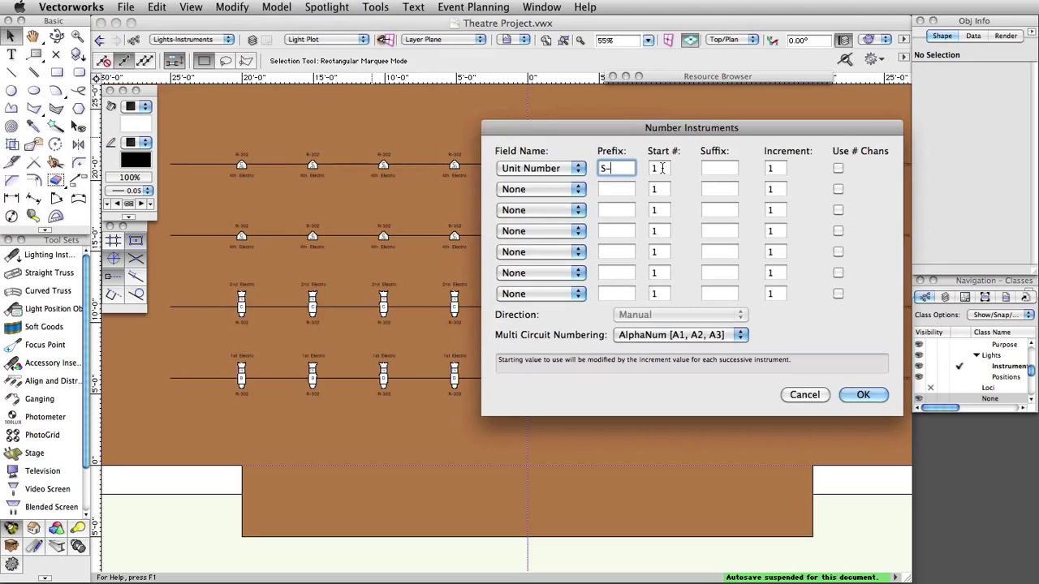
click(862, 395)
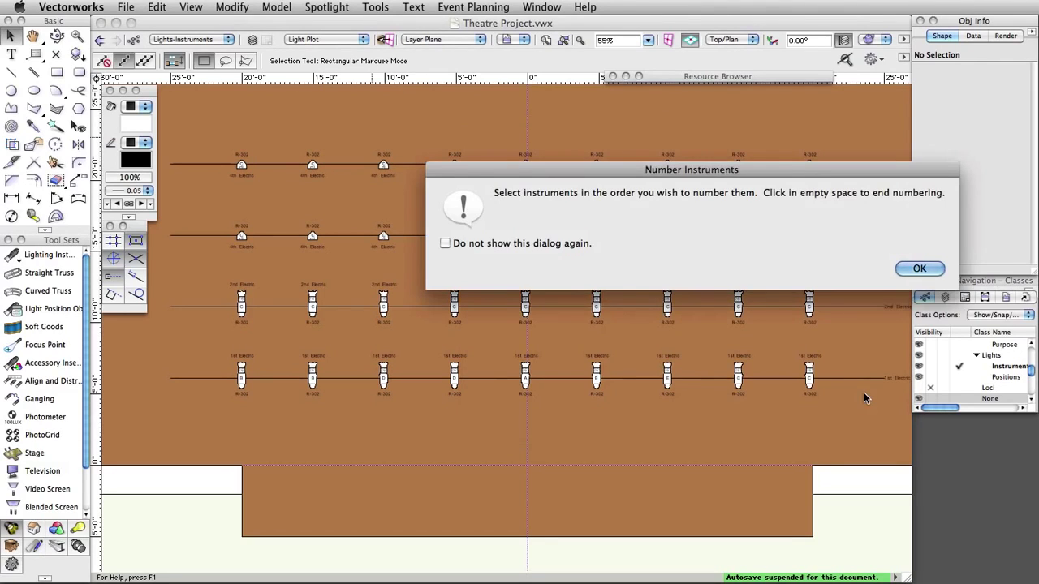
click(919, 269)
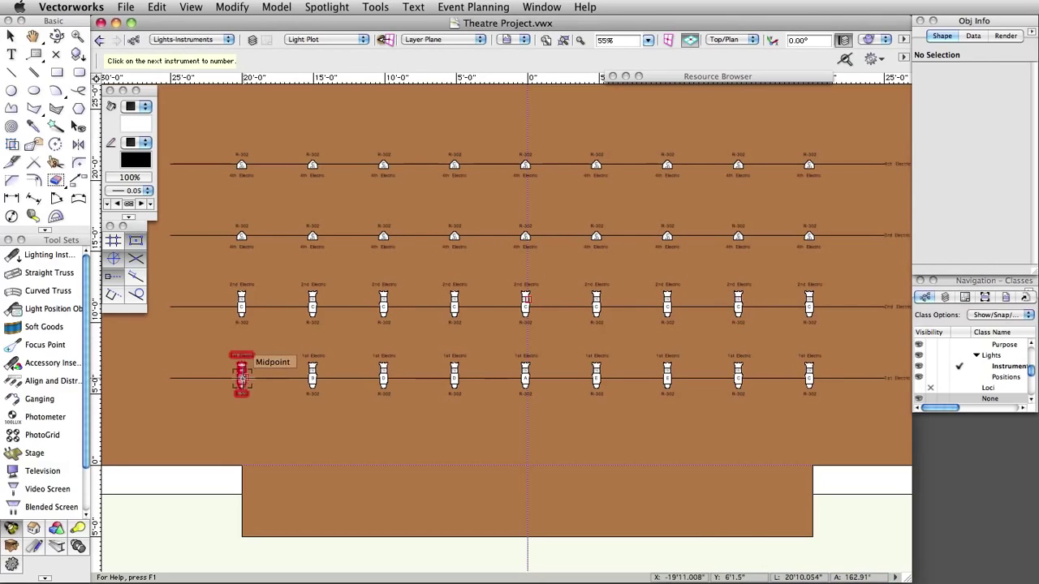
- Number the instruments on the 1st to 4th Electrics individually in order, running left to right along each pipe, and end numbering
click(242, 374)
click(312, 375)
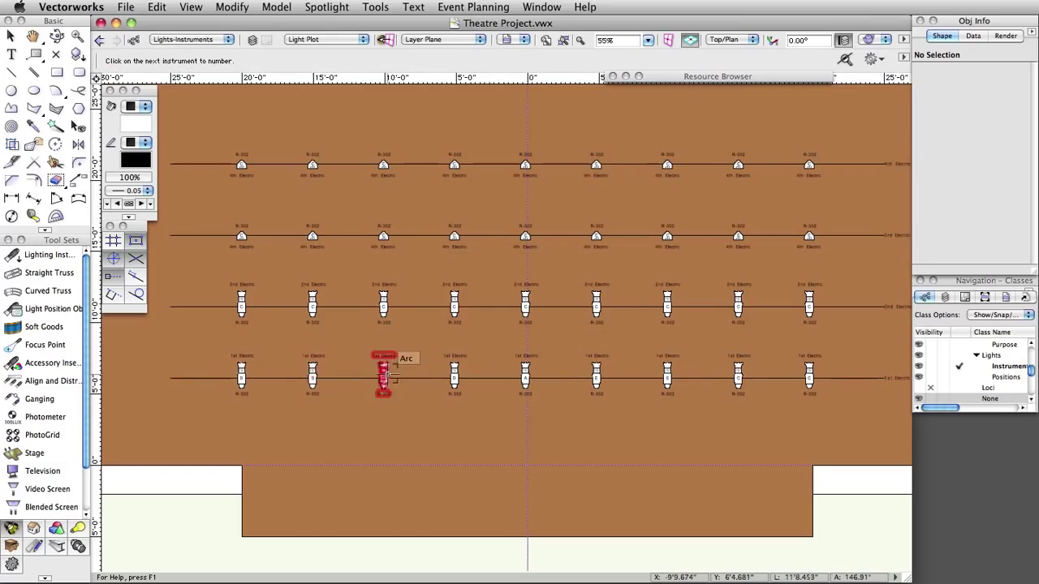
click(383, 375)
click(454, 375)
click(526, 375)
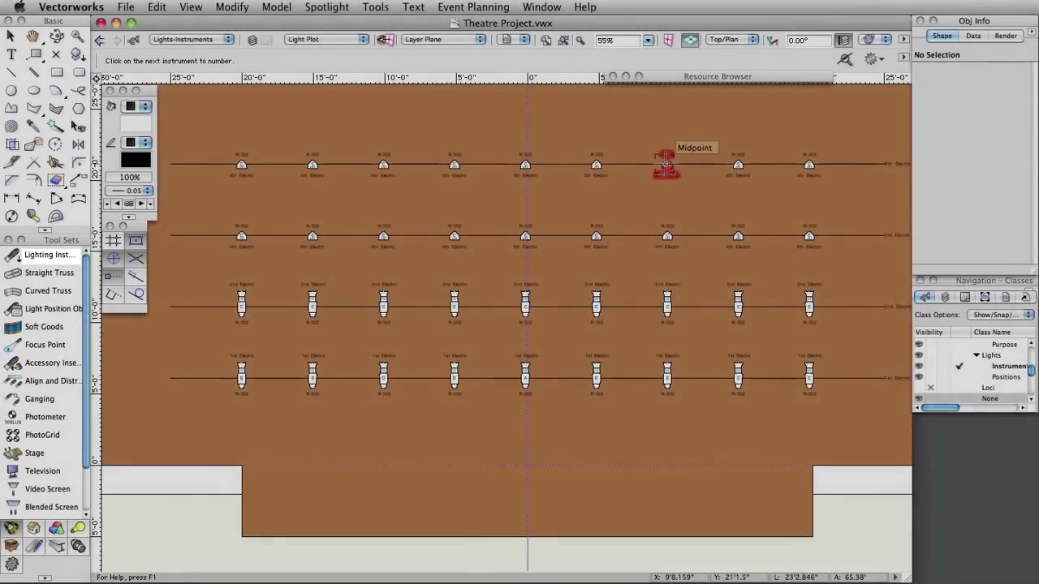
click(668, 164)
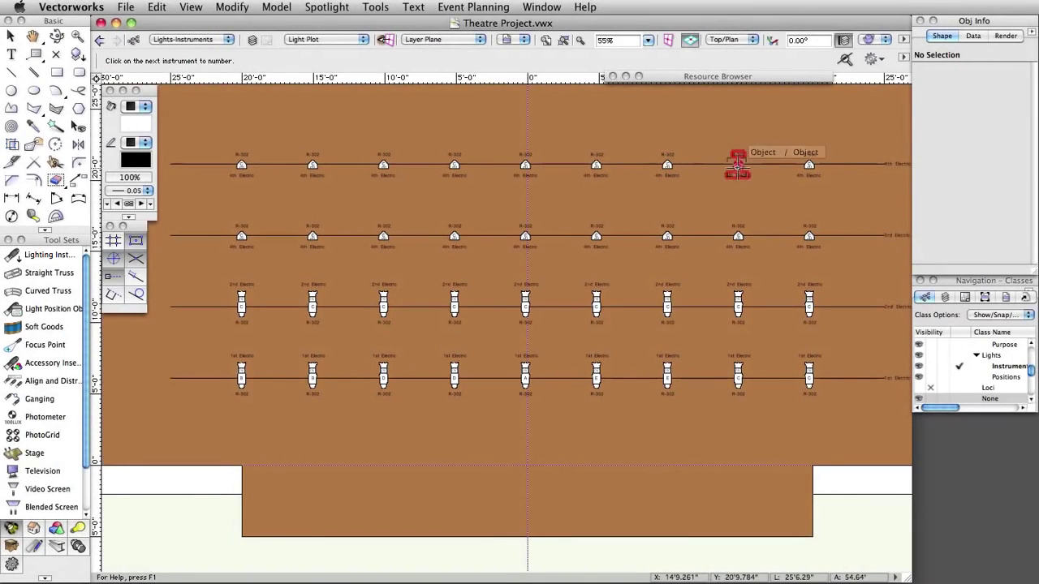
click(738, 166)
click(808, 167)
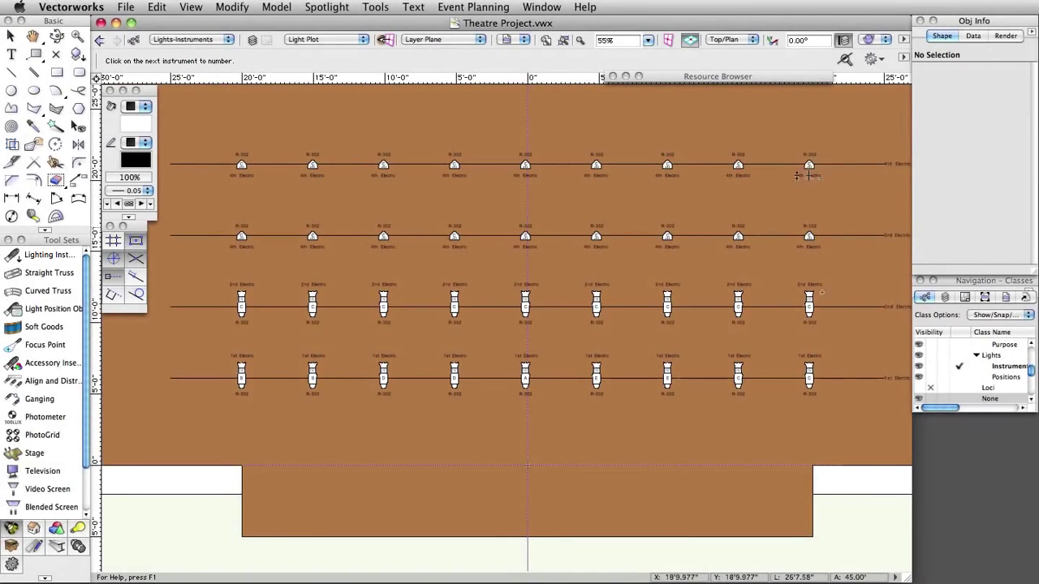
key(x)
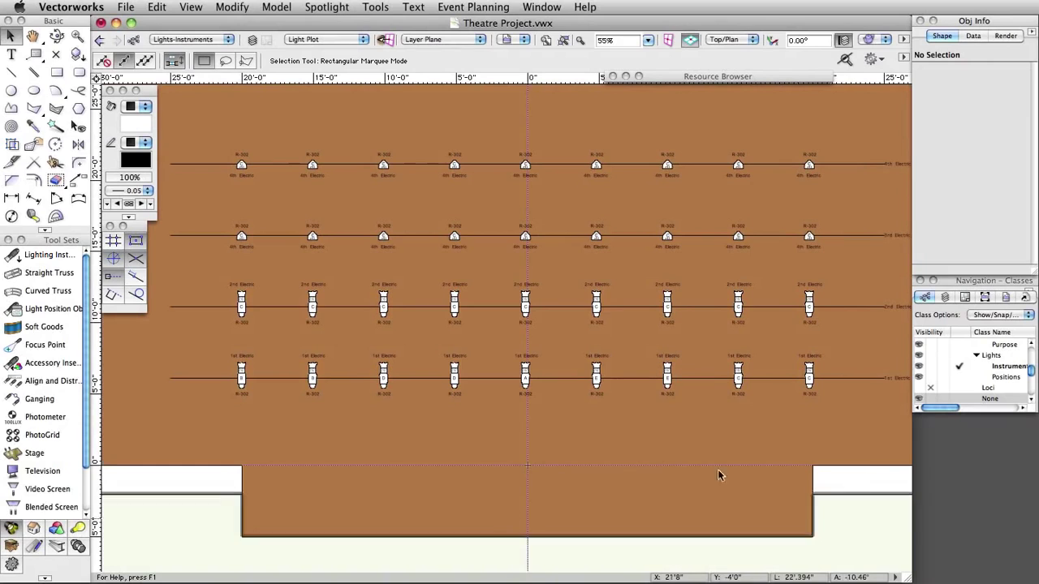
- Check the Unit Number of the first instrument on the 1st Electric and the last instrument on the 4th Electric
click(241, 375)
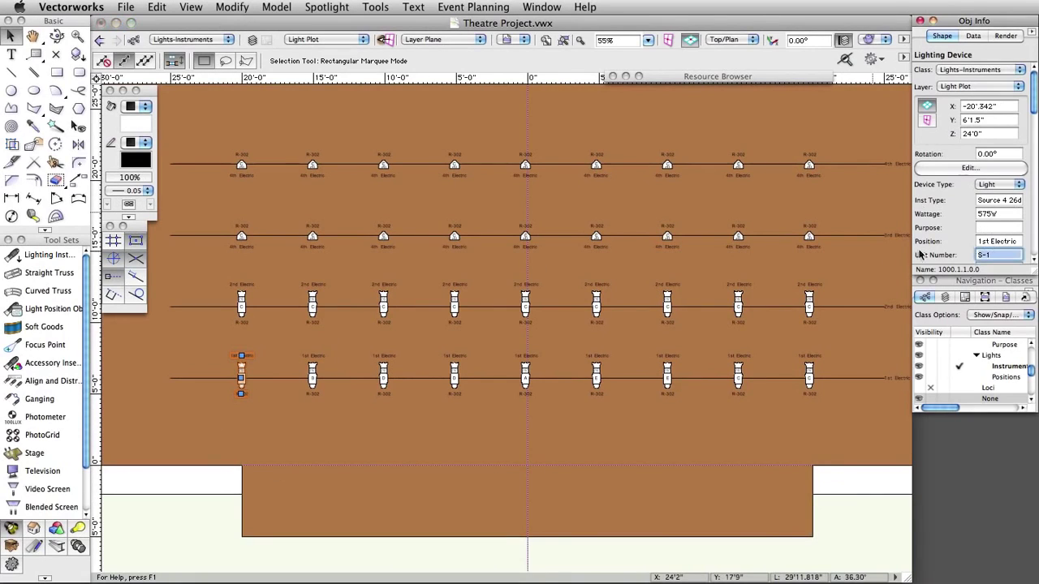
click(808, 166)
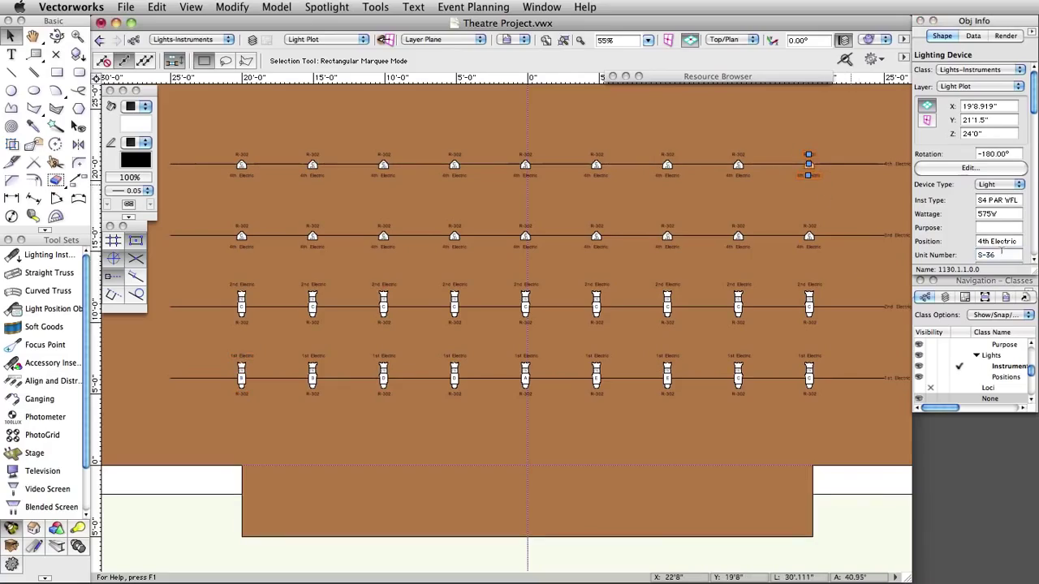
click(1002, 252)
click(185, 155)
- Set up instrument numbering for the Unit Number field with prefix FOH-, start number 1 and increment 1
scroll(185, 155, down, 5)
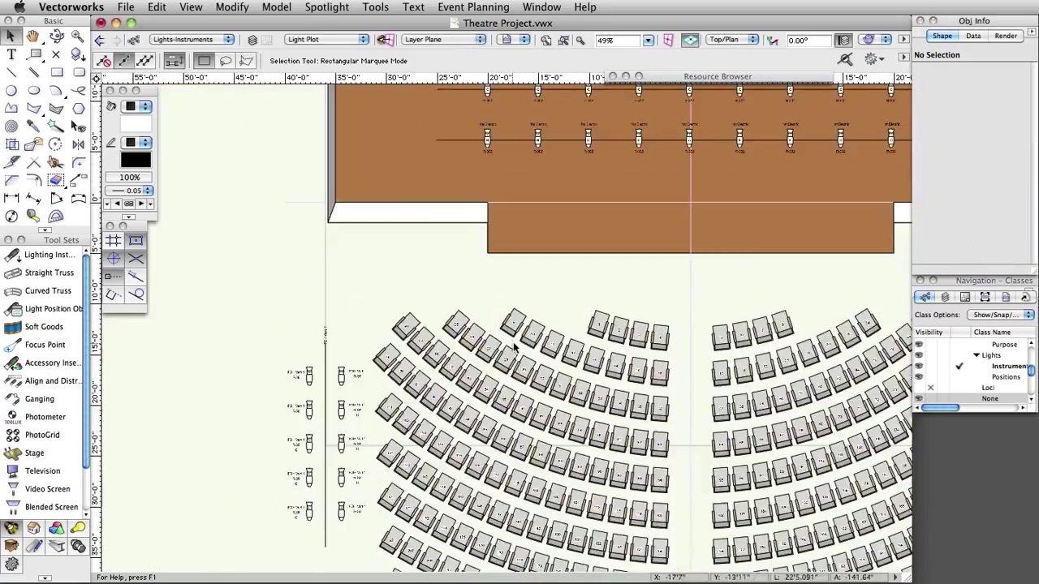
ctrl+scroll(185, 155, down, 3)
click(326, 8)
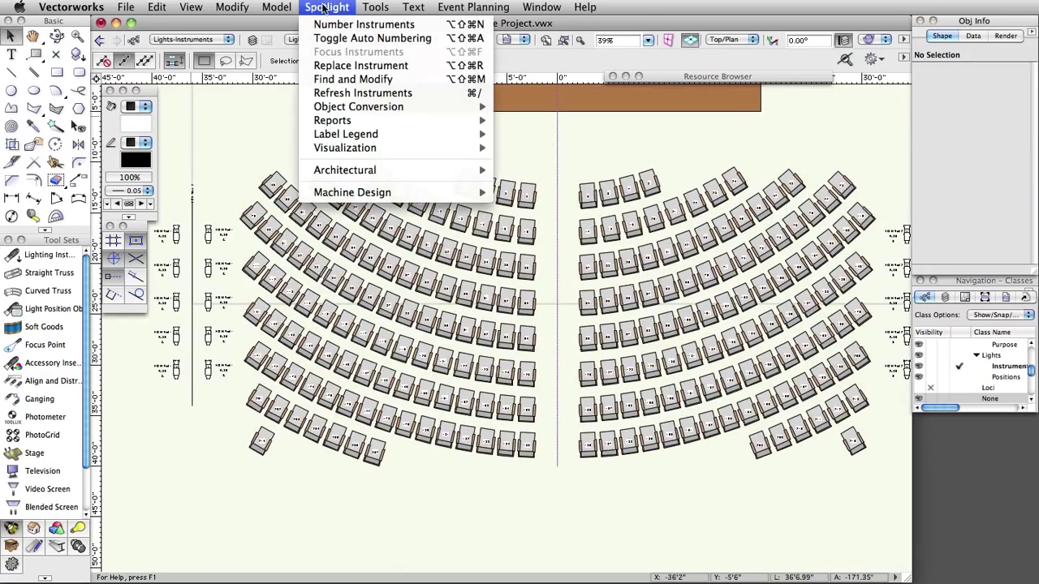
click(329, 24)
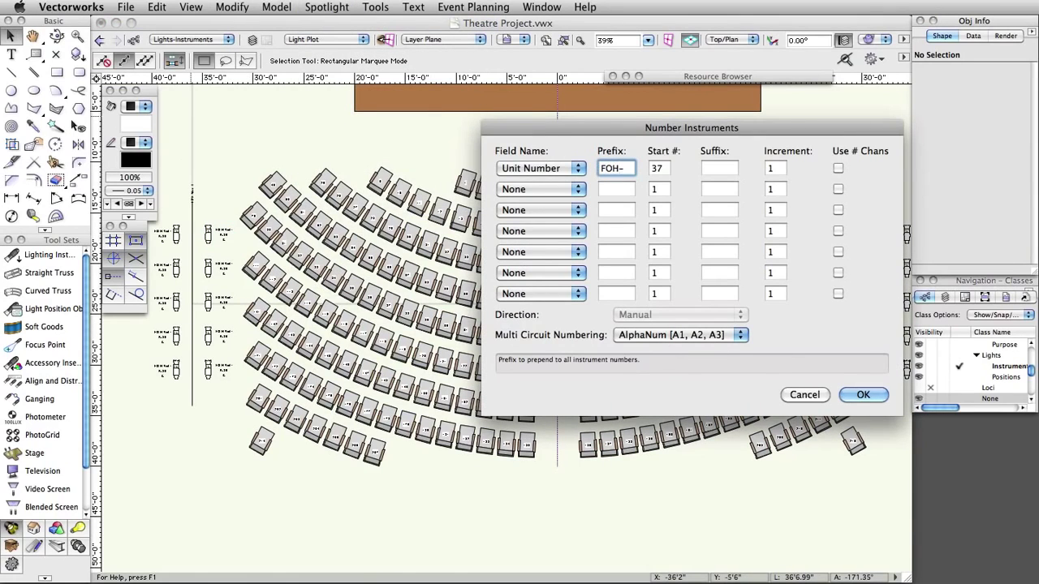
key(Tab)
text(1)
click(850, 396)
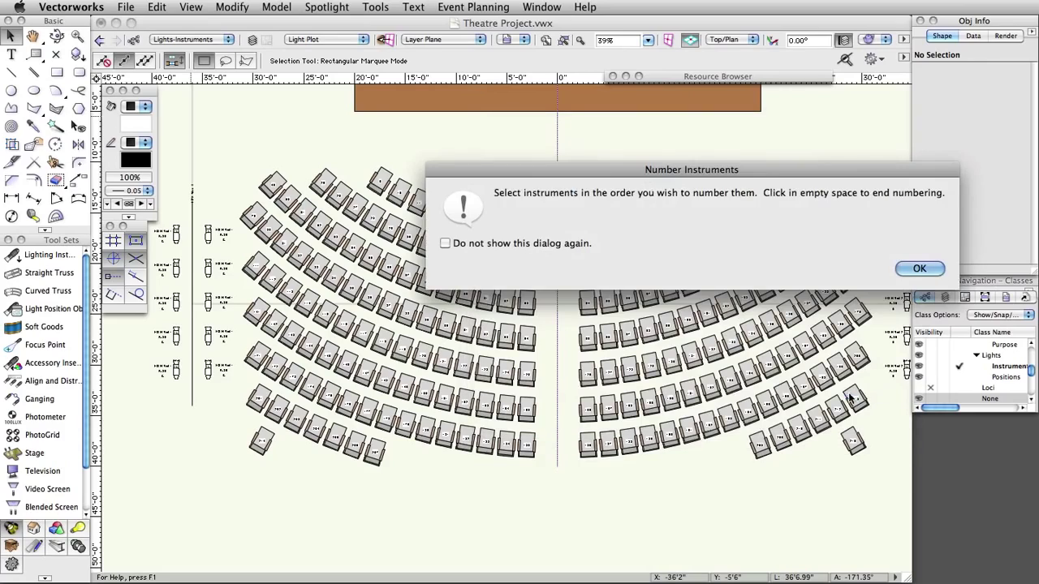
click(918, 269)
- Number the five instruments in the outer column of the FOH pipe left of the seating, from the stage end outward
key(h)
drag(247, 297, 526, 313)
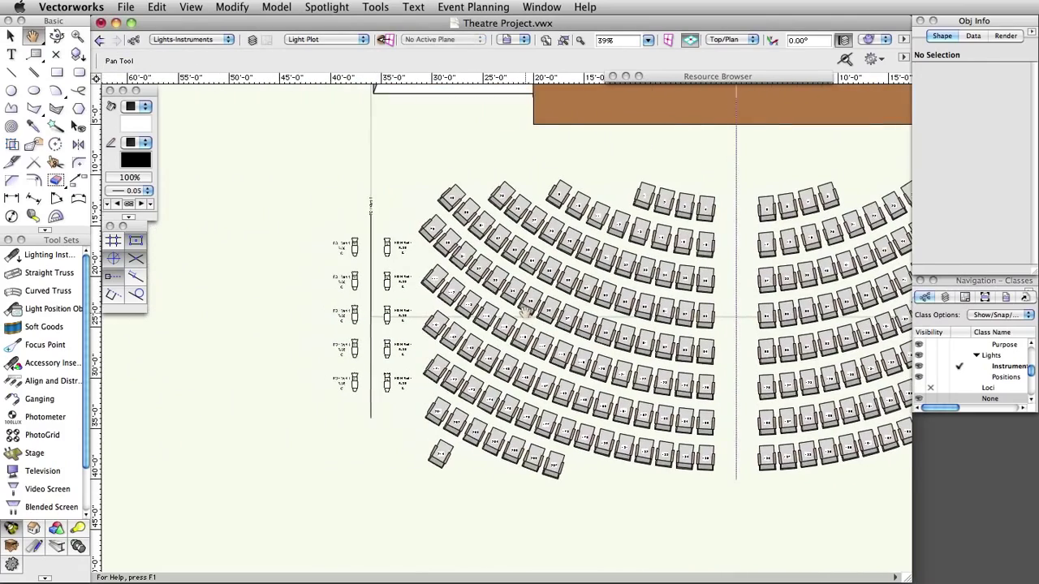
click(355, 280)
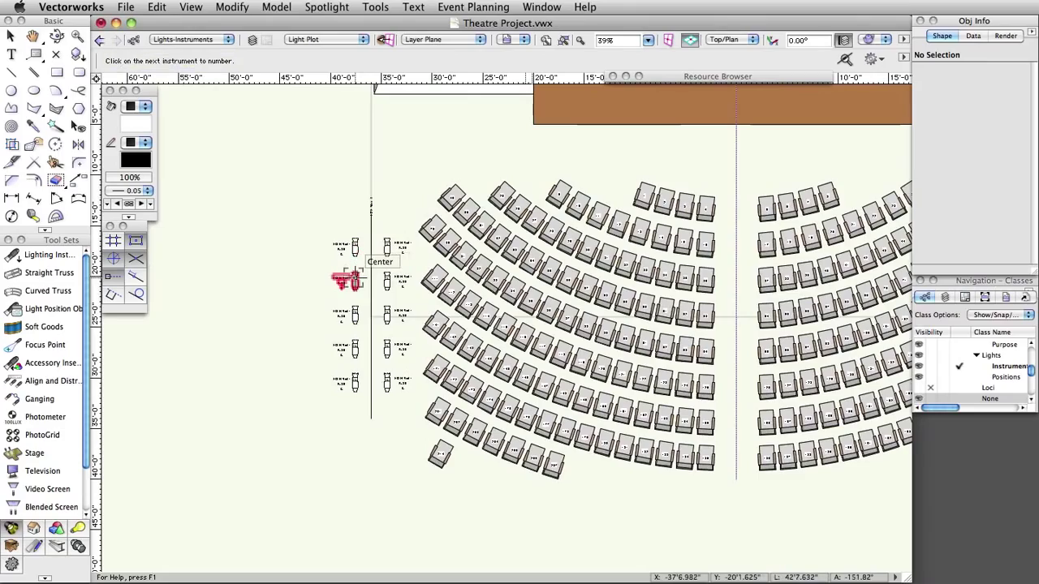
click(349, 315)
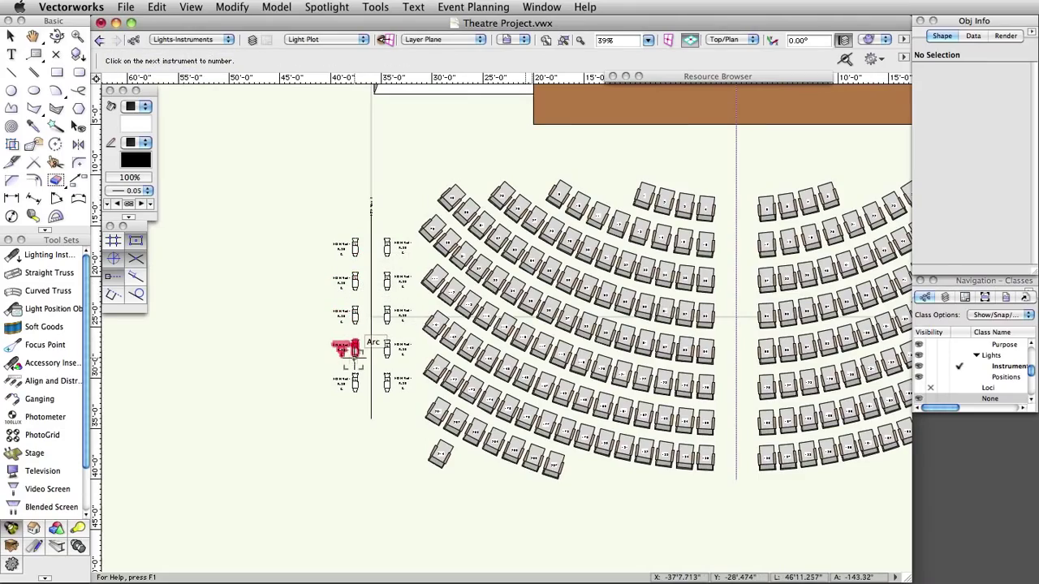
click(355, 347)
click(355, 380)
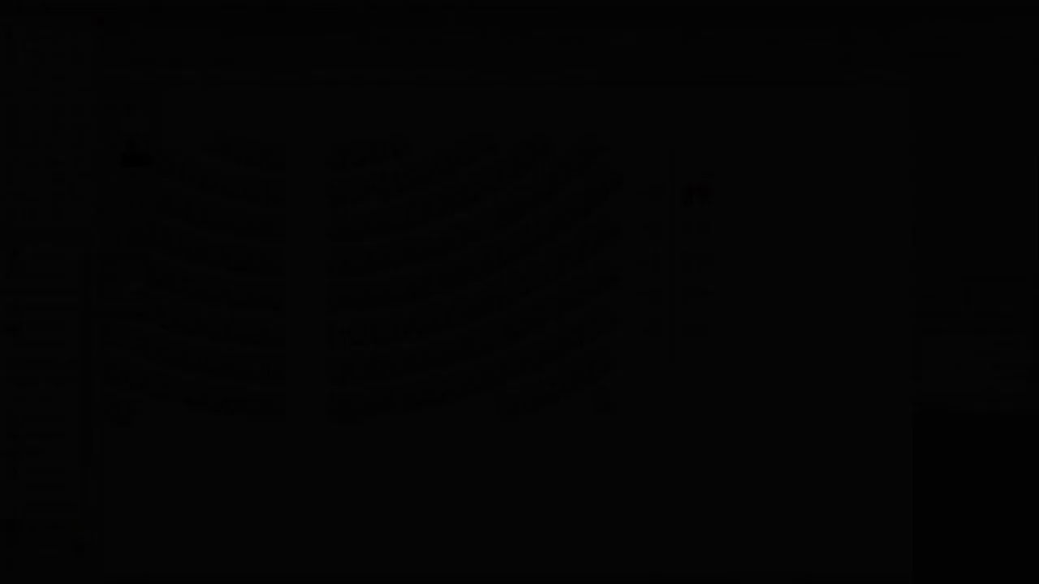
- Number the five instruments in the outer column of the FOH pipe right of the seating, then end numbering
click(695, 227)
click(698, 261)
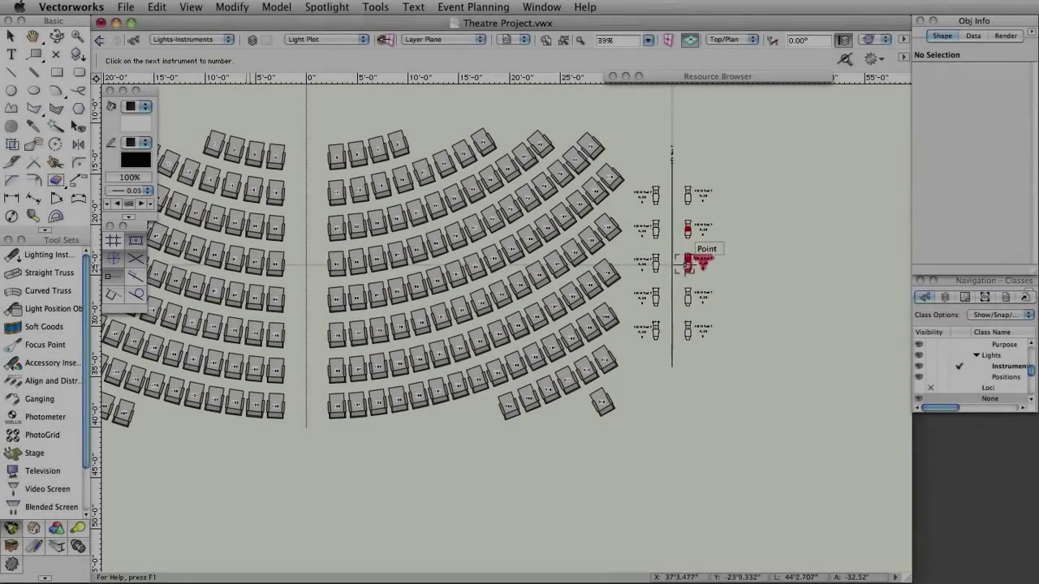
click(688, 297)
click(688, 330)
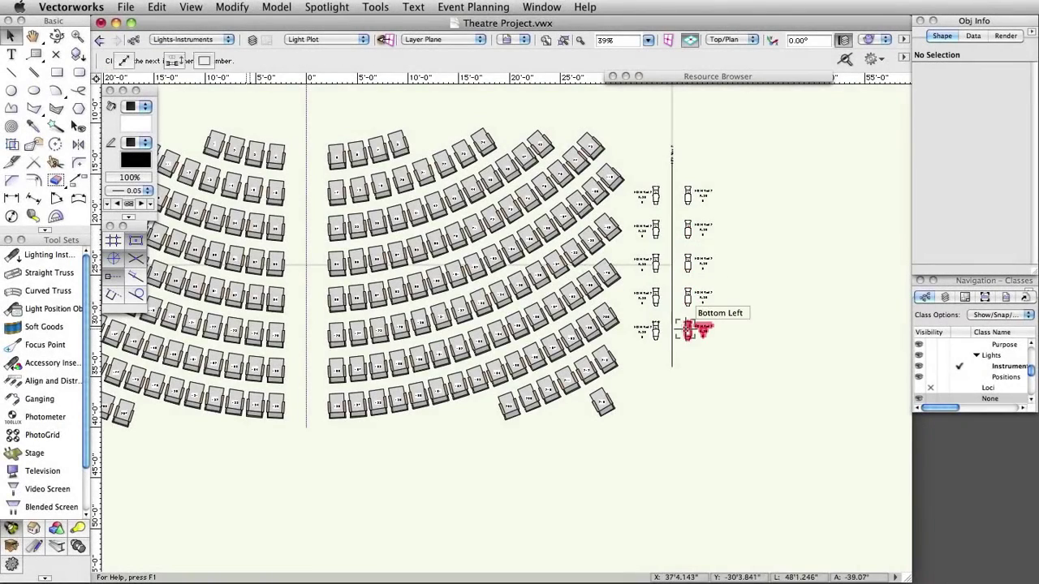
key(x)
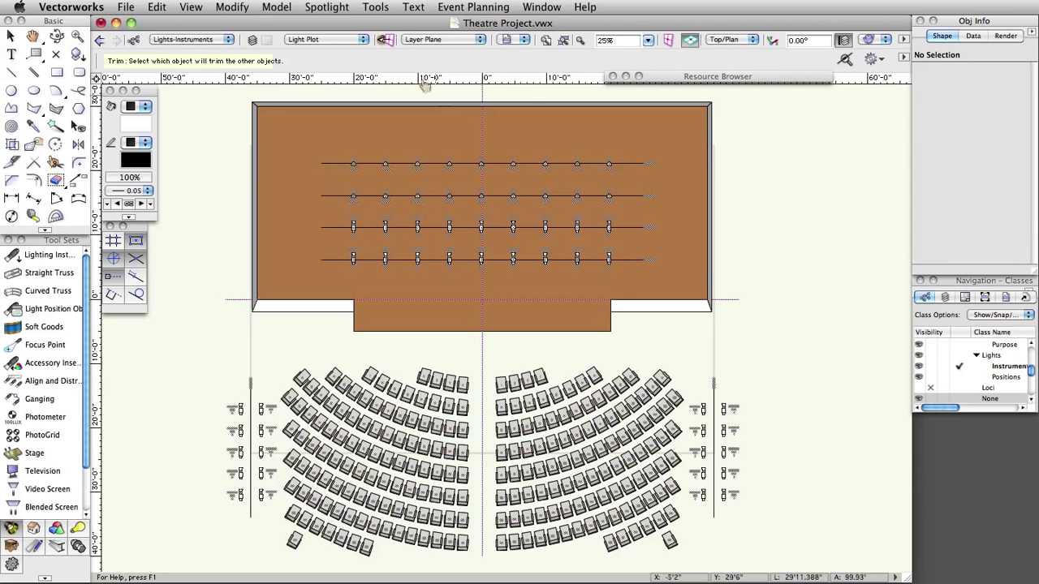
- Create a new design layer named Paperwork
click(376, 8)
click(383, 27)
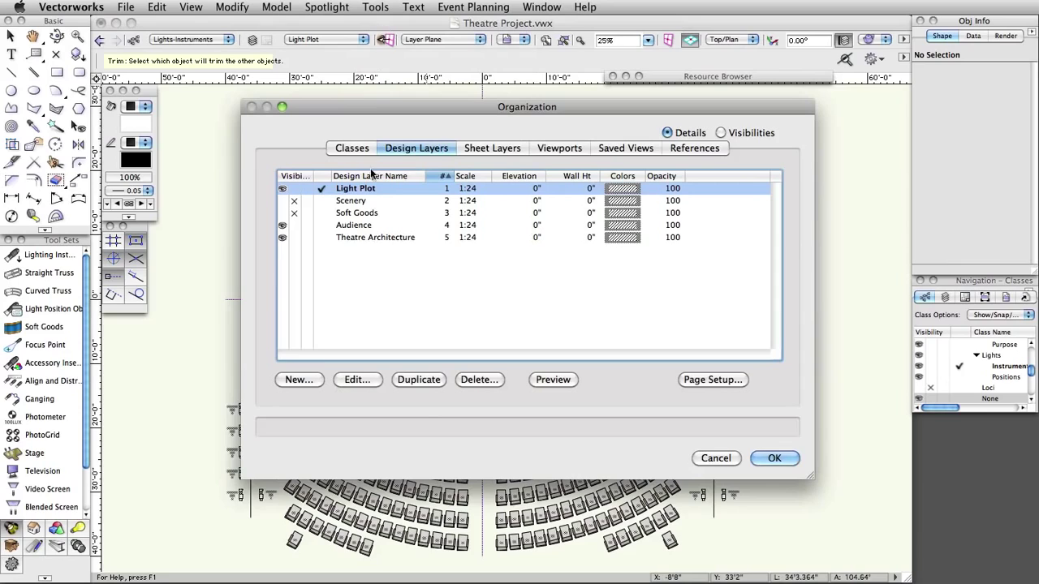
click(306, 382)
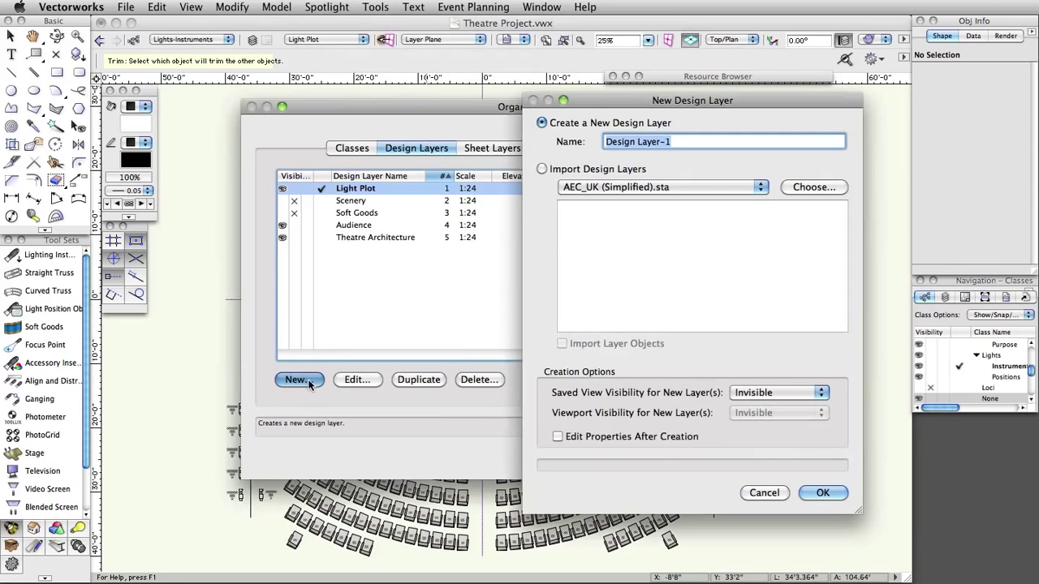
text(Paperwork)
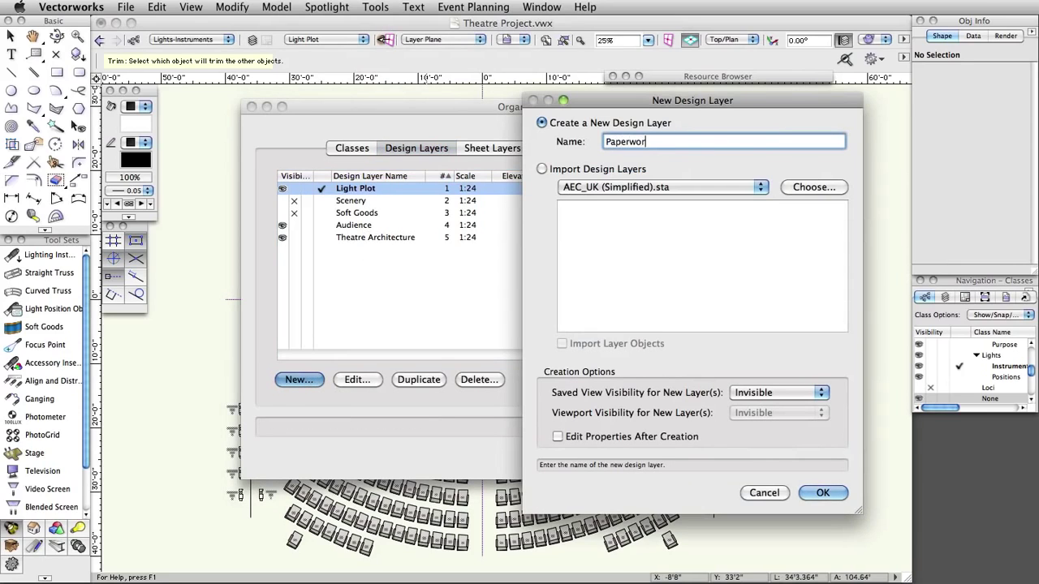
click(824, 493)
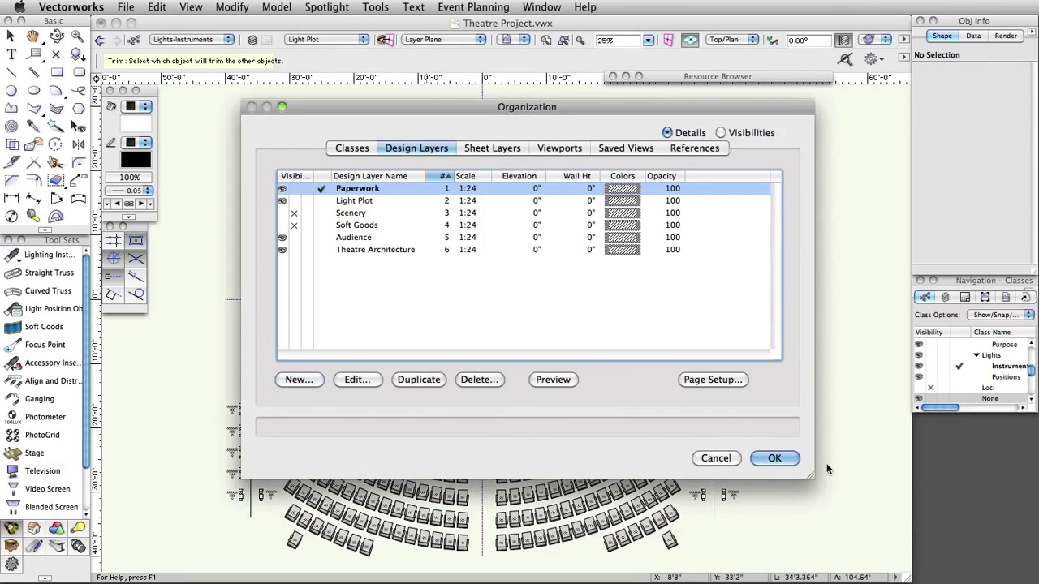
- Set the Paperwork design layer's scale to 1:1 and accept the layer organization changes
double_click(461, 190)
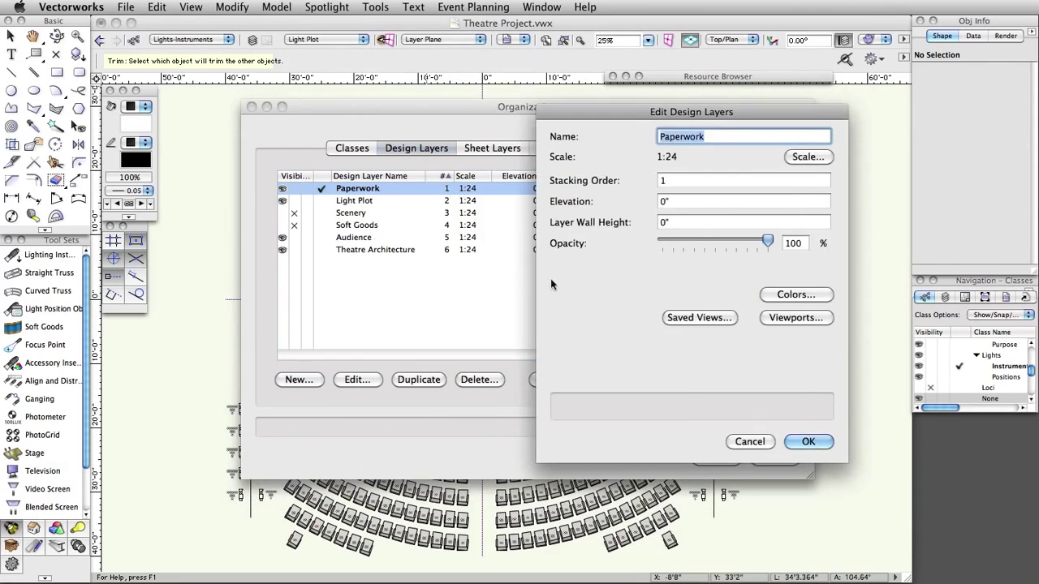
click(807, 155)
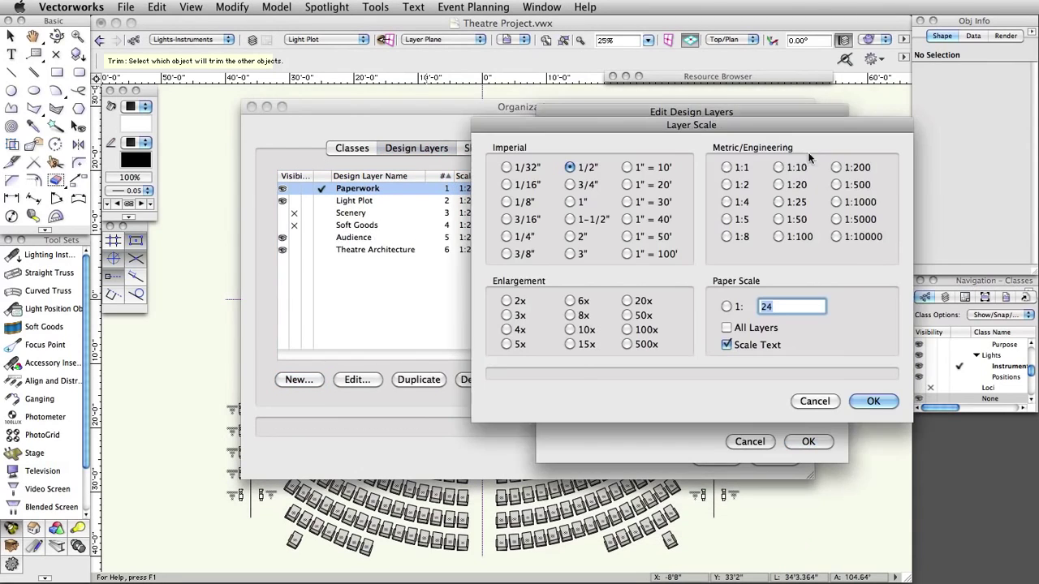
click(871, 403)
click(808, 441)
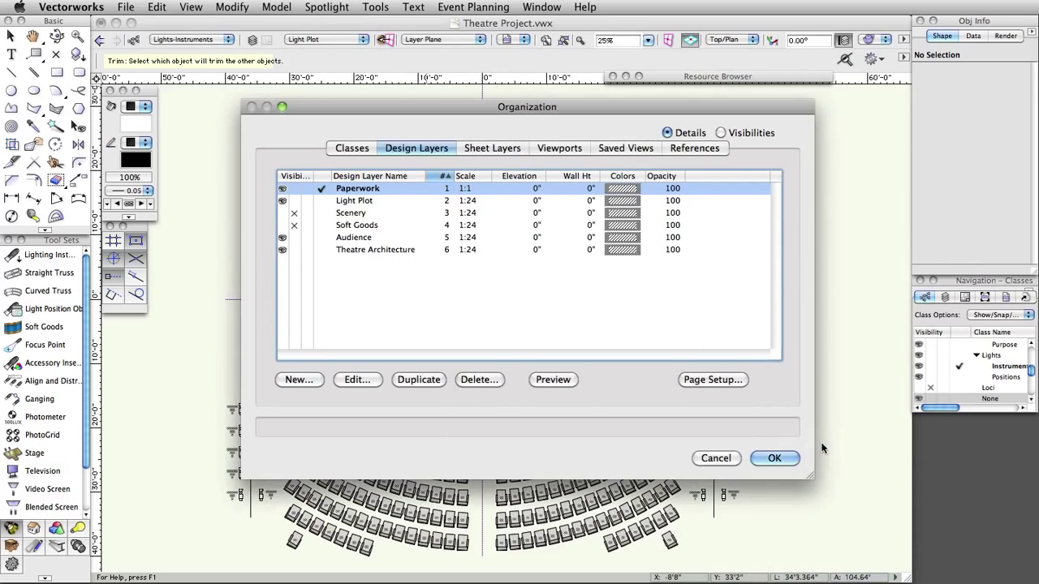
click(775, 460)
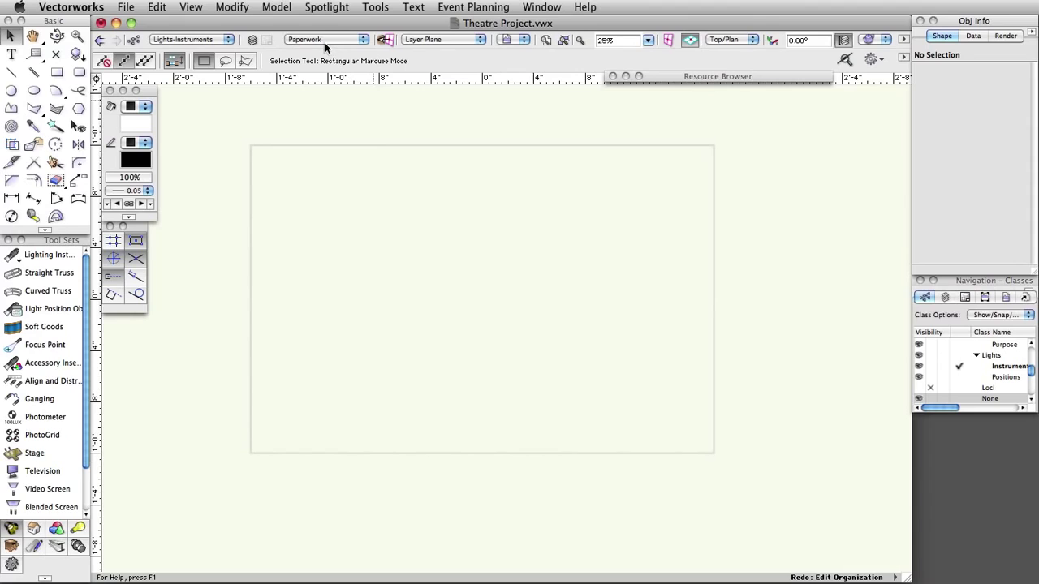
- Review the Unified View options for ignoring layers with a different scale
click(186, 8)
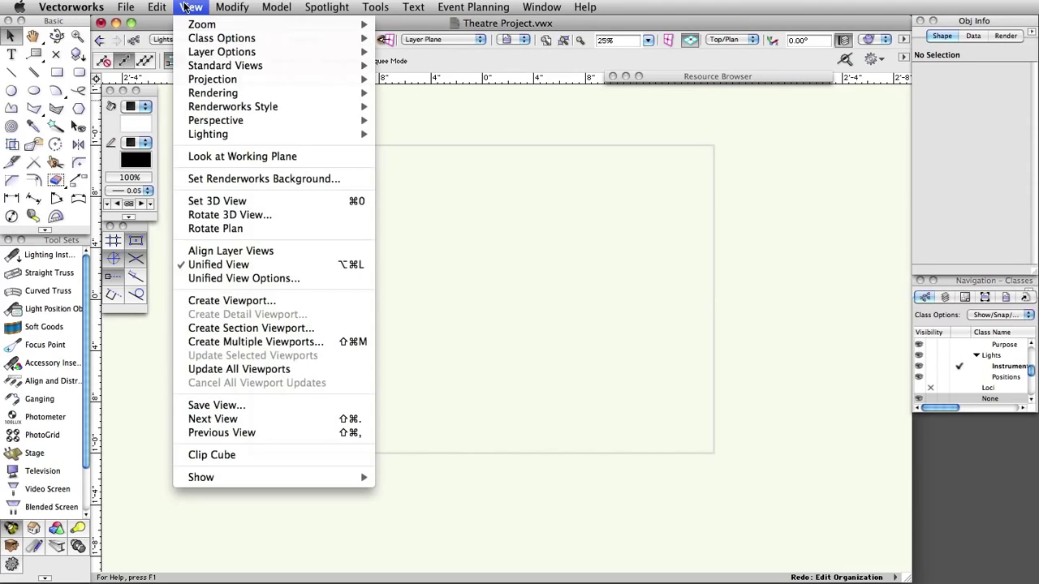
click(233, 280)
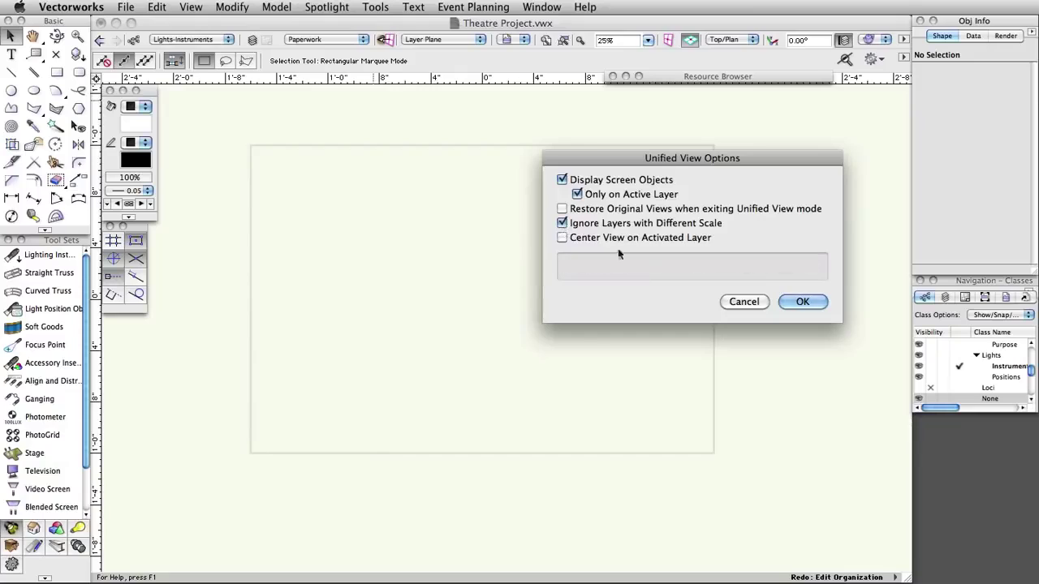
click(803, 301)
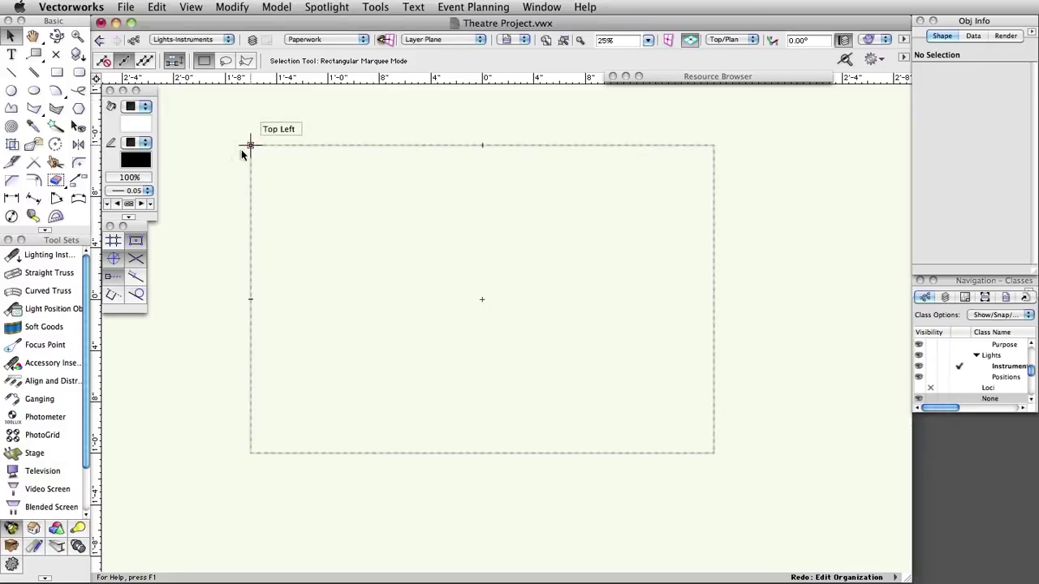
- Start generating Spotlight paperwork with the Instrument Schedule and Color Schedule included
click(327, 8)
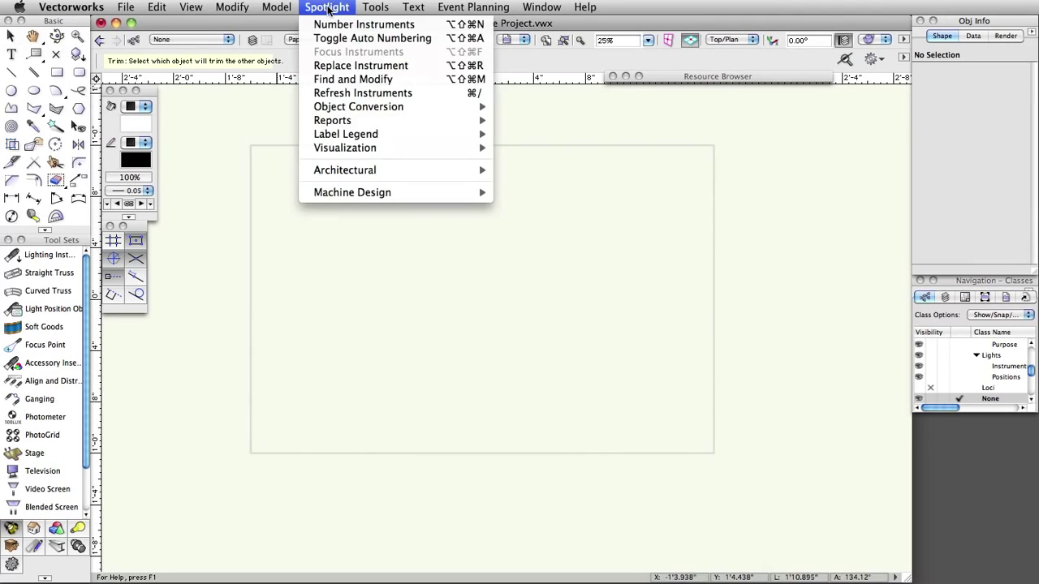
mouse_move(339, 128)
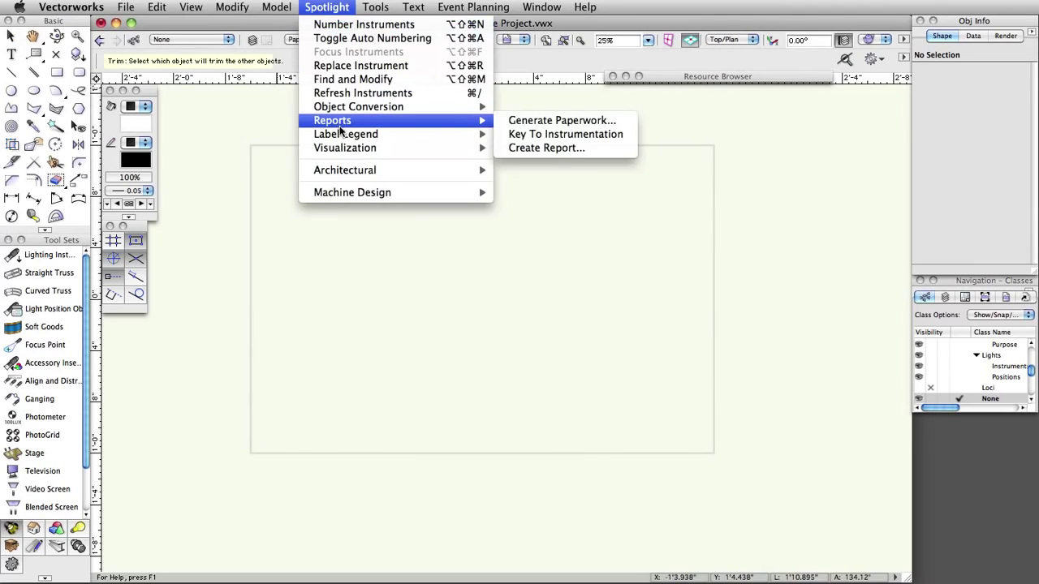
click(527, 121)
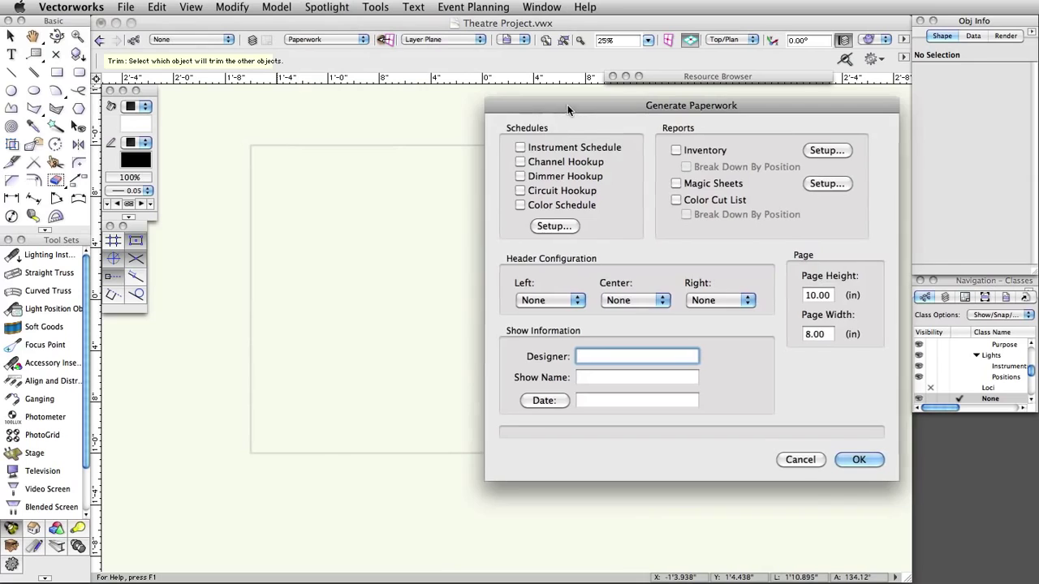
drag(567, 105, 388, 60)
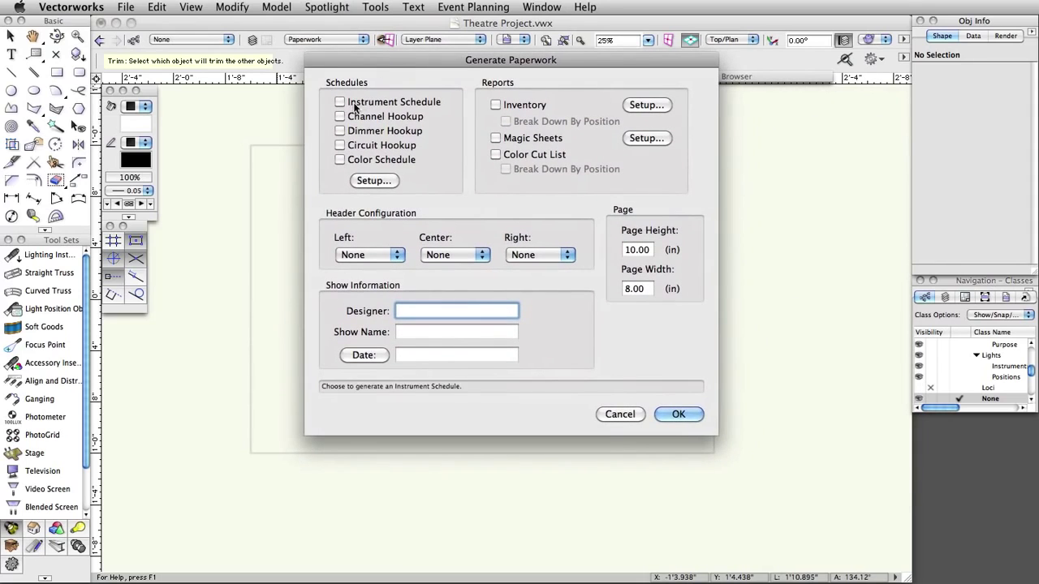
click(351, 104)
click(340, 160)
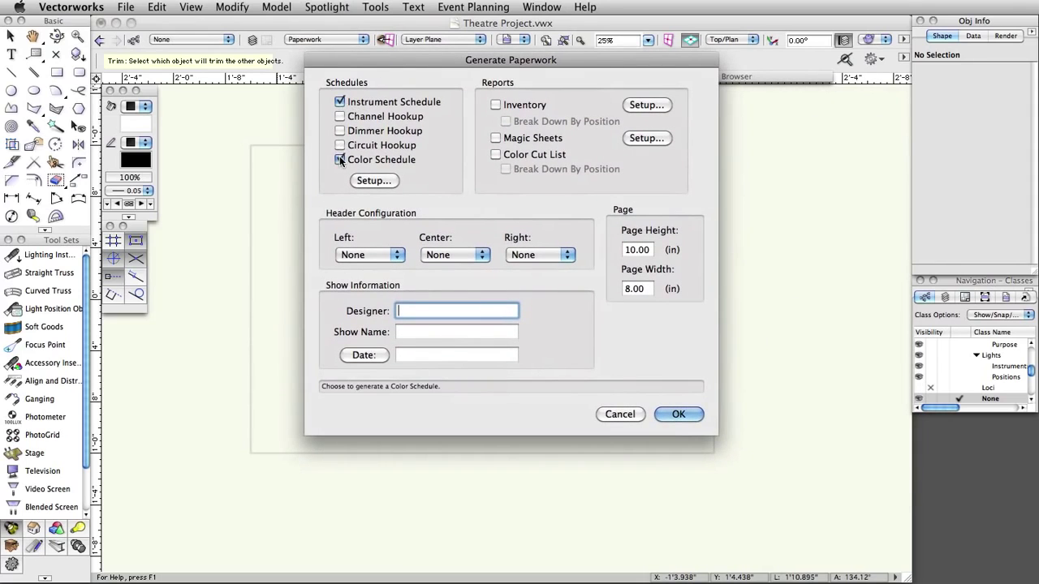
- Remove all the default columns from the Instrument Schedule's formatting setup
click(394, 184)
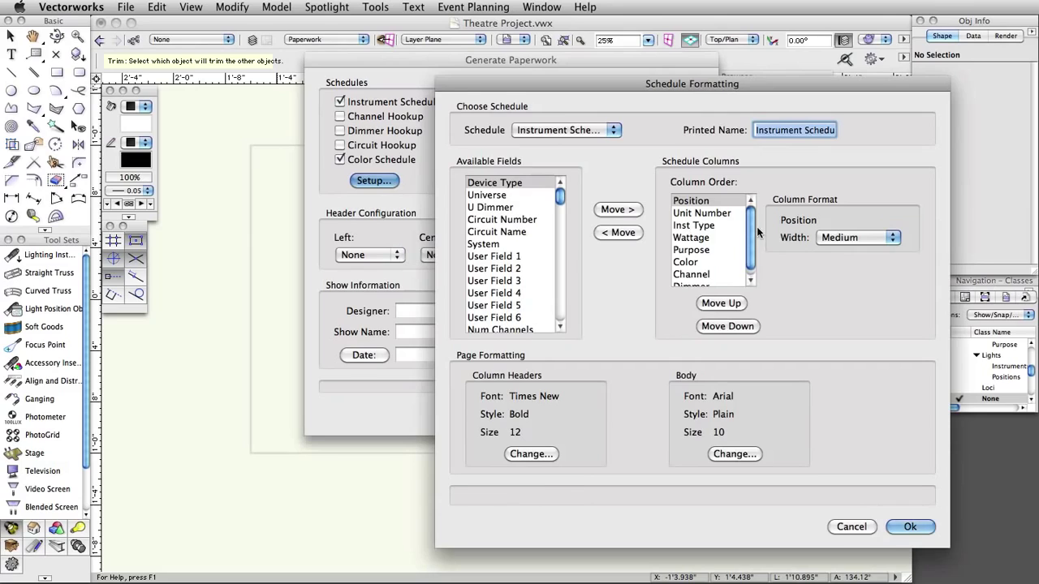
scroll(750, 248, down, 1)
shift+click(703, 280)
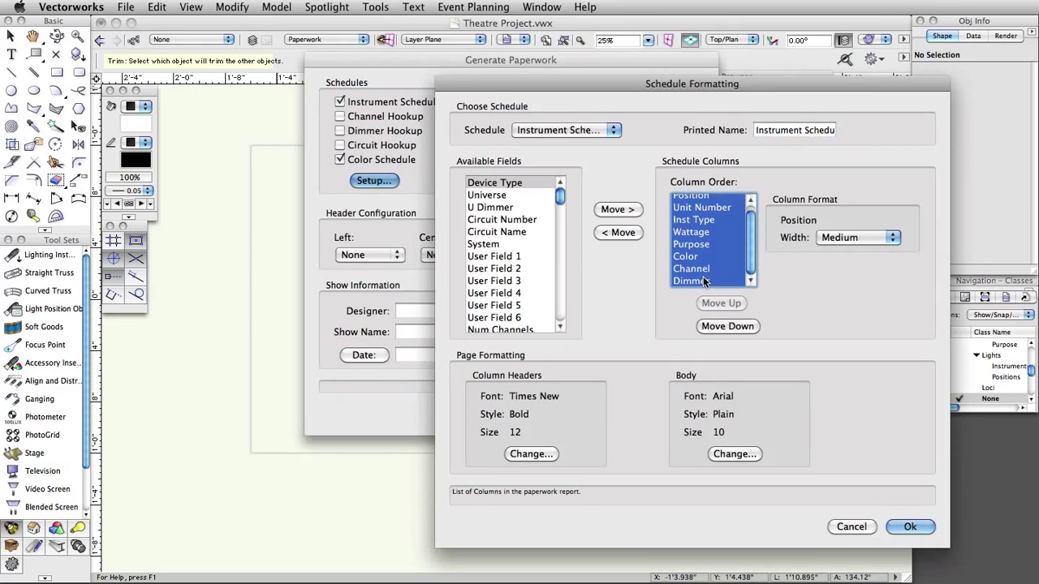
click(617, 233)
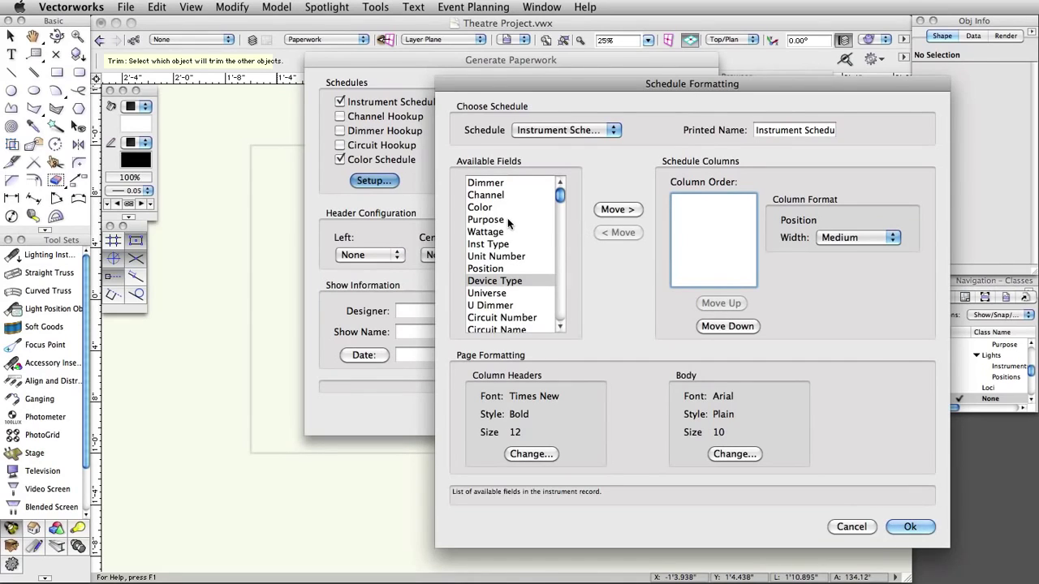
- Add Position, Unit Number and Inst Type, in that order, as columns of the Instrument Schedule
click(503, 269)
click(618, 209)
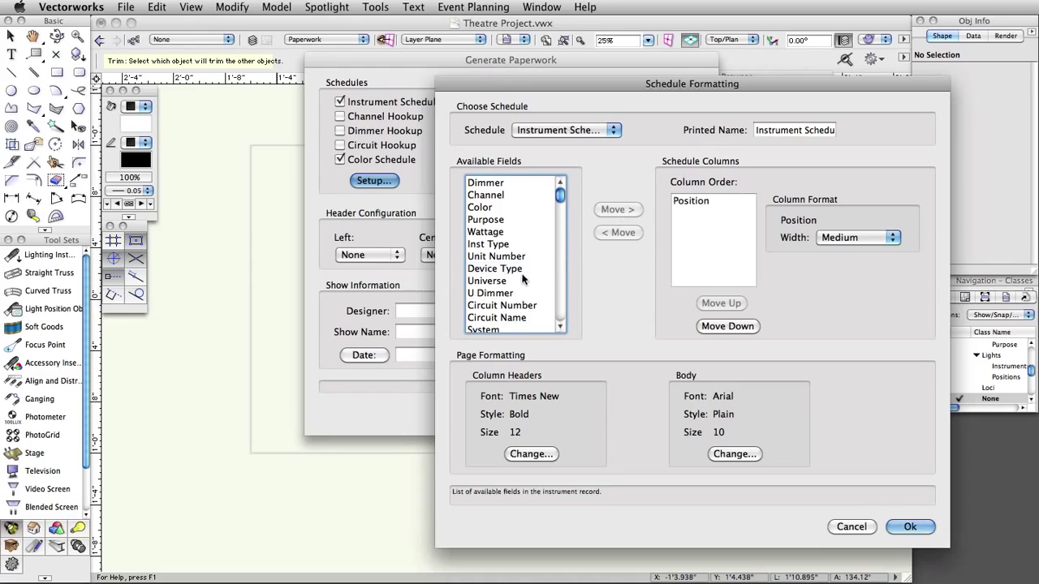
click(512, 256)
click(621, 211)
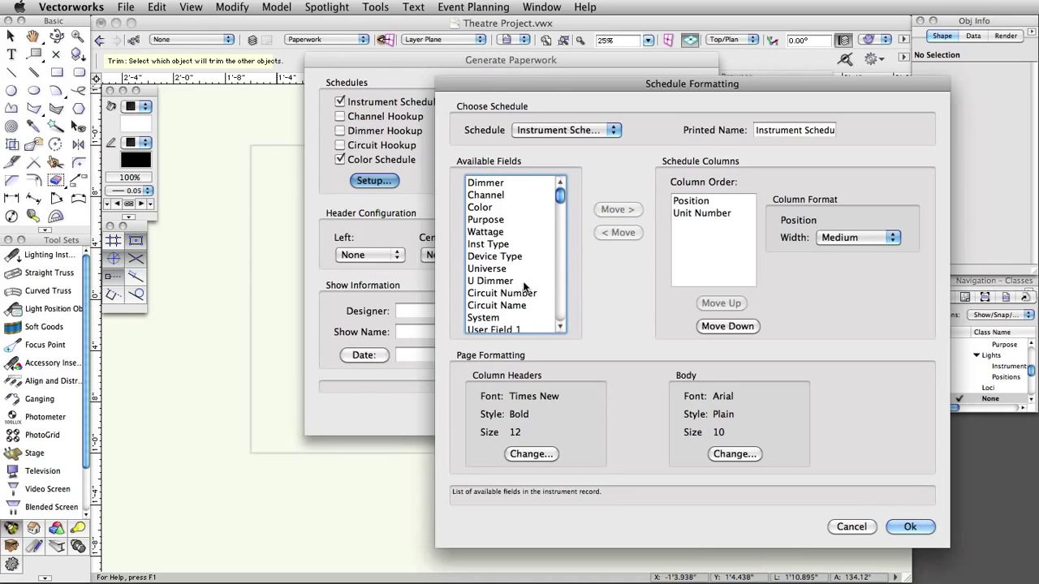
click(516, 244)
click(615, 211)
- Add Focus as the Instrument Schedule's last column, accept the formatting and generate the selected paperwork
scroll(513, 287, down, 10)
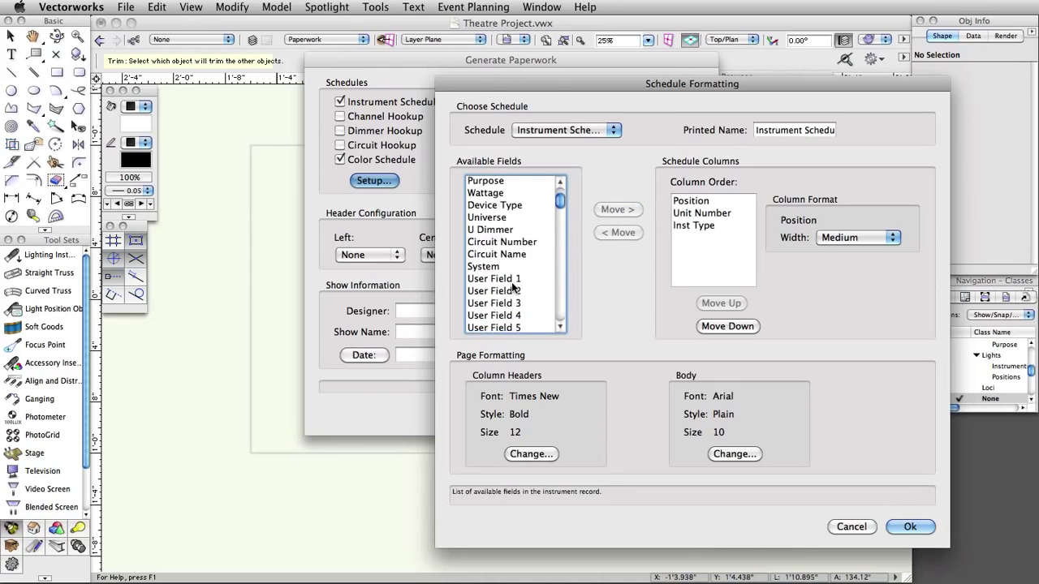
scroll(513, 287, down, 3)
click(504, 262)
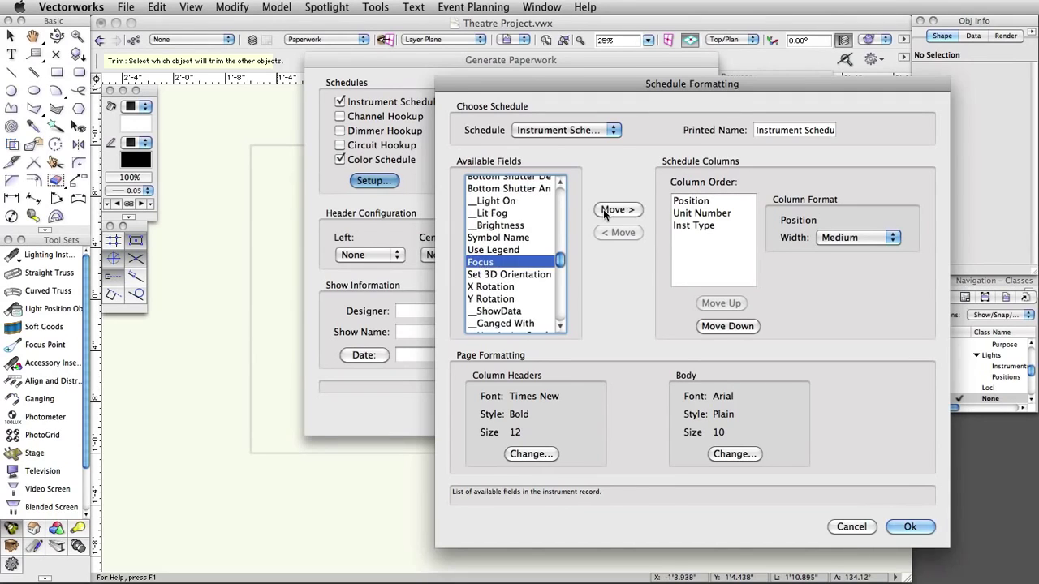
click(617, 209)
click(907, 526)
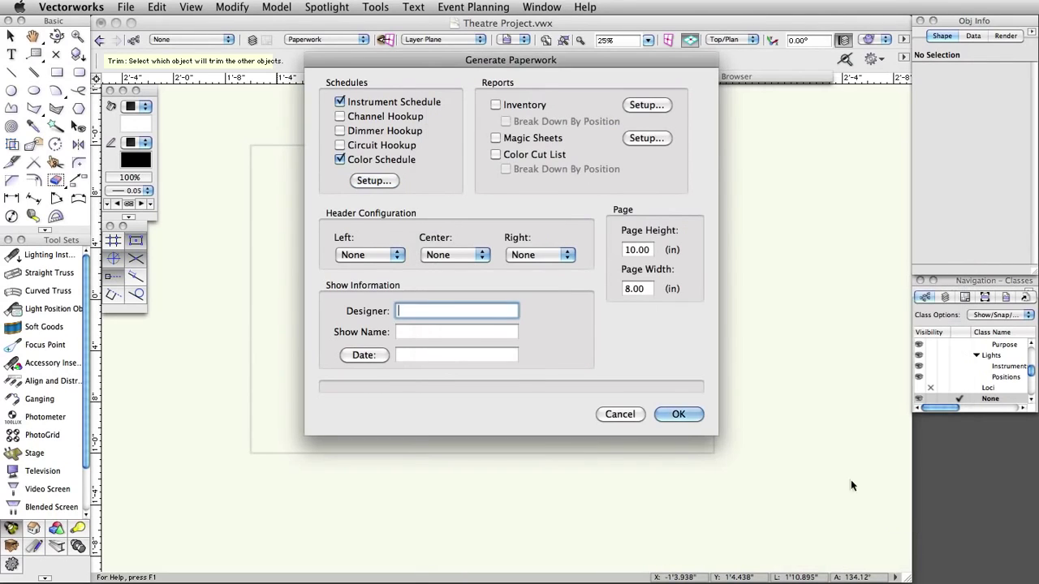
click(686, 414)
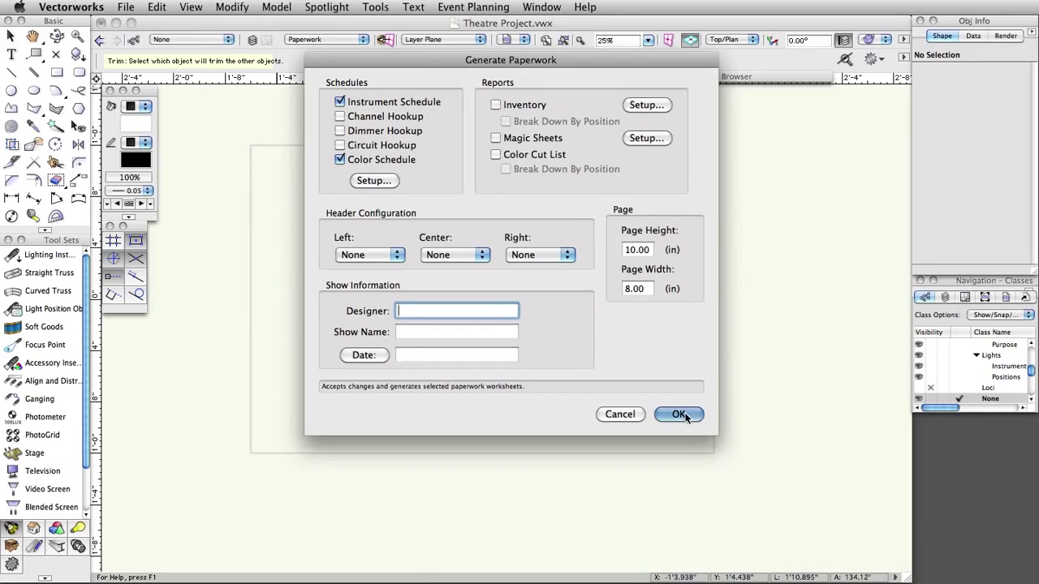
- Place the Instrument Schedule, Color Schedule and Seating Count worksheets from the file's resources onto the Paperwork layer
click(626, 76)
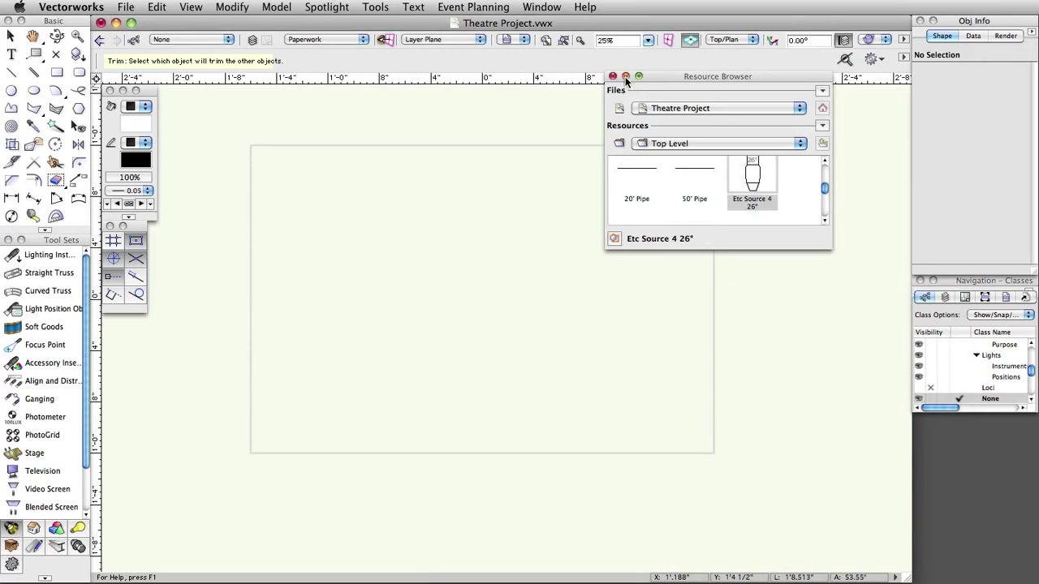
drag(825, 188, 825, 210)
drag(695, 168, 341, 186)
drag(640, 172, 505, 302)
scroll(719, 203, down, 3)
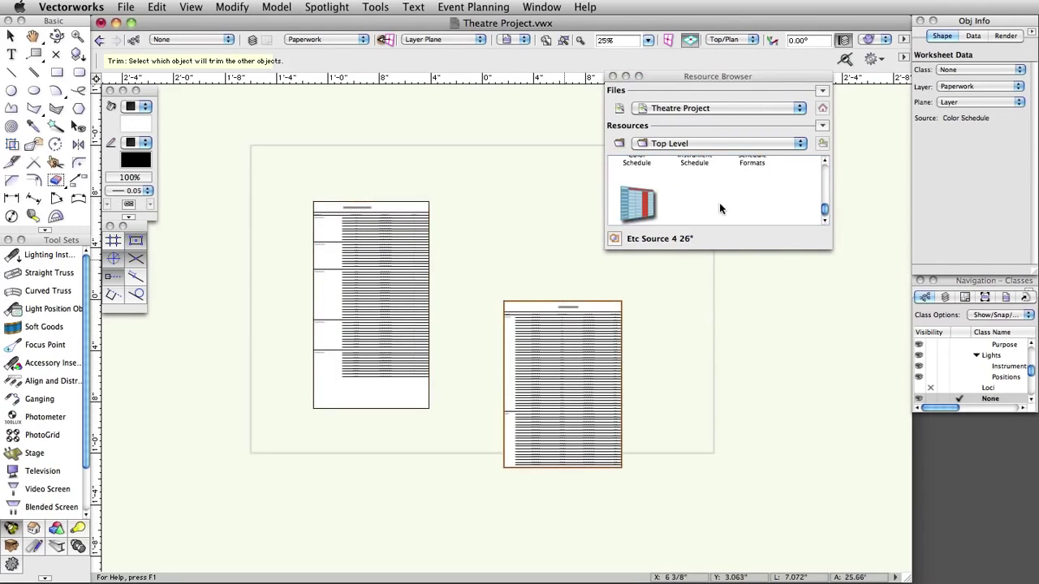
drag(648, 245, 696, 331)
- Arrange the Instrument Schedule, Color Schedule and Seating Count worksheets side by side within the page boundary
drag(347, 204, 305, 162)
drag(534, 349, 437, 225)
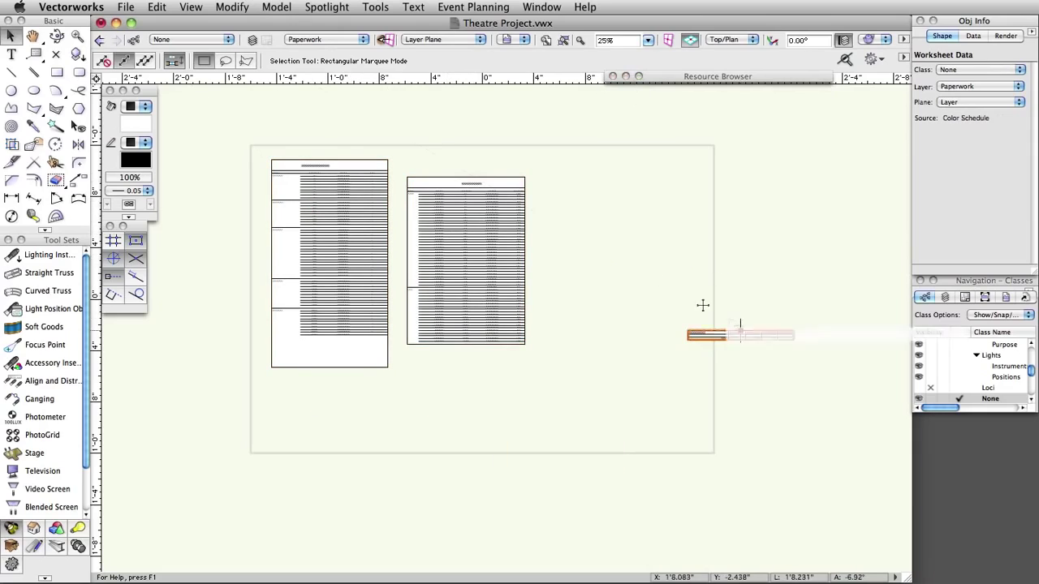
drag(740, 335, 620, 251)
- Open the Color Schedule worksheet, widen column C so its Unit Number header fits, and close the worksheet
scroll(458, 248, up, 5)
middle_drag(413, 232, 508, 350)
scroll(680, 274, up, 2)
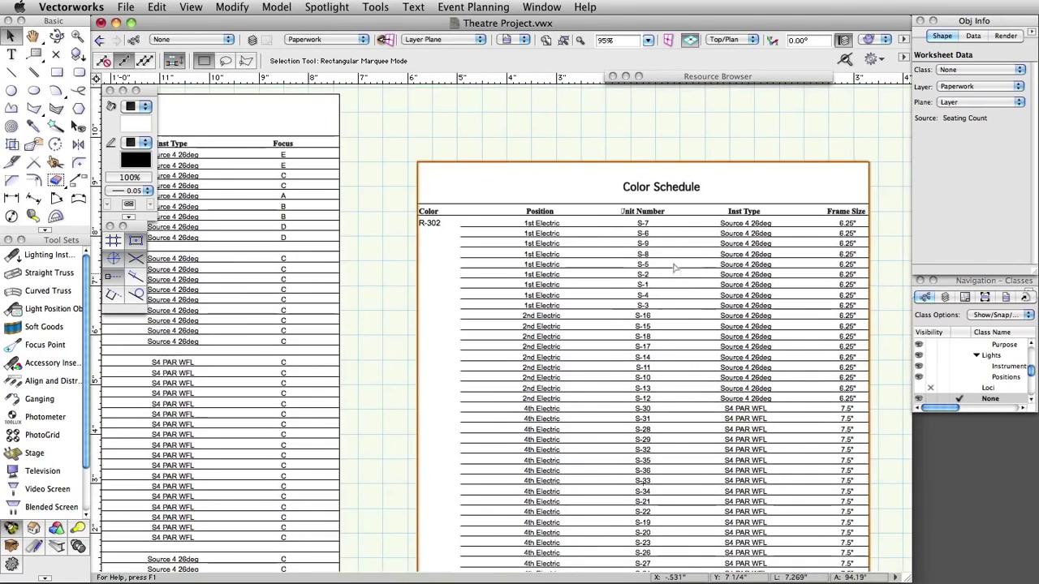
double_click(642, 232)
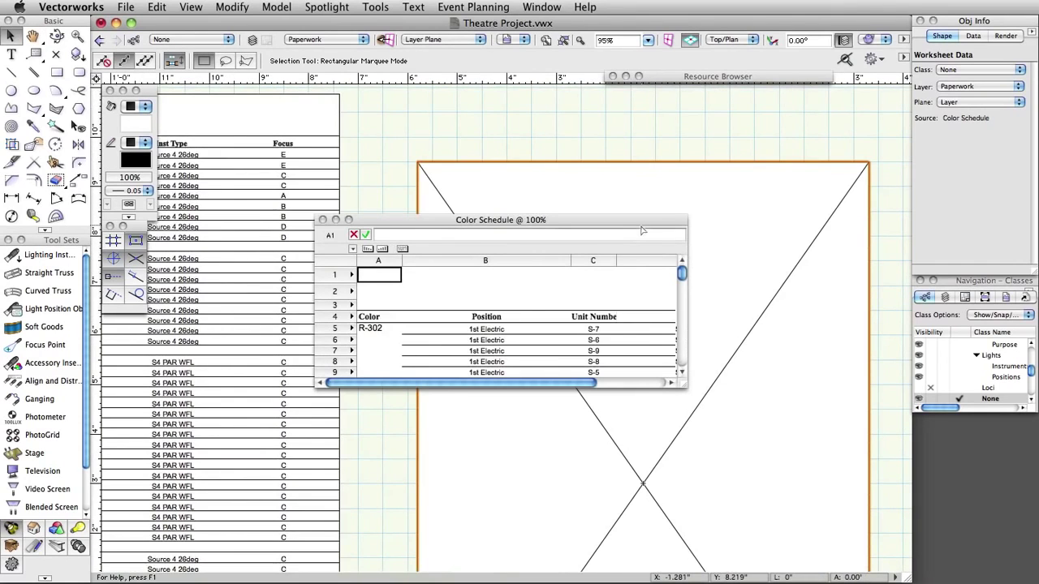
click(606, 324)
drag(617, 261, 625, 261)
click(323, 221)
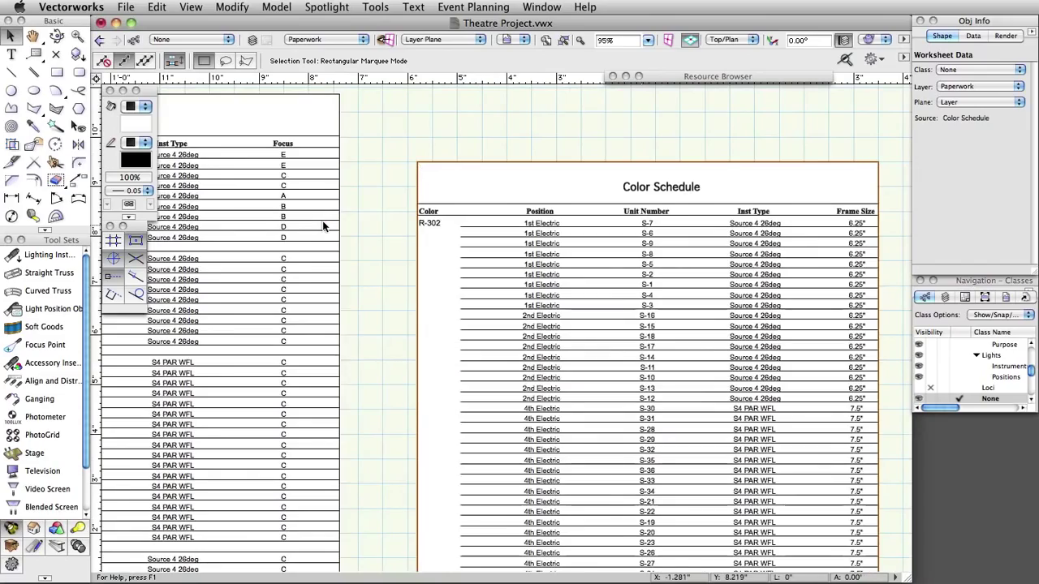